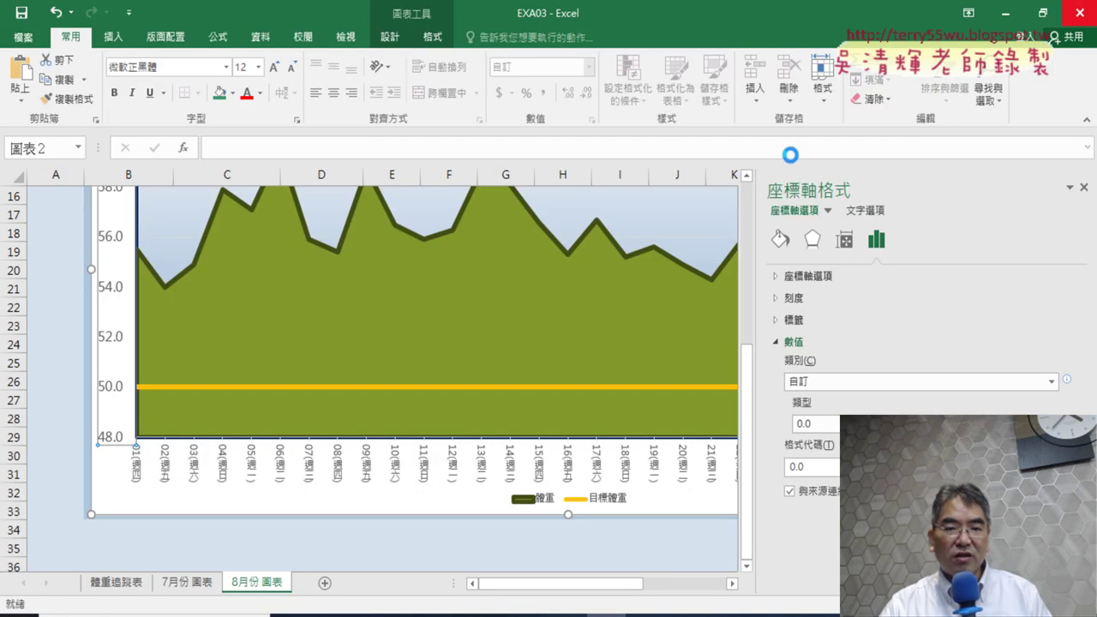
Step: Close EXA03 and open EXD03.xlsx from the TQC_EXCEL2016\304 folder
click(1082, 11)
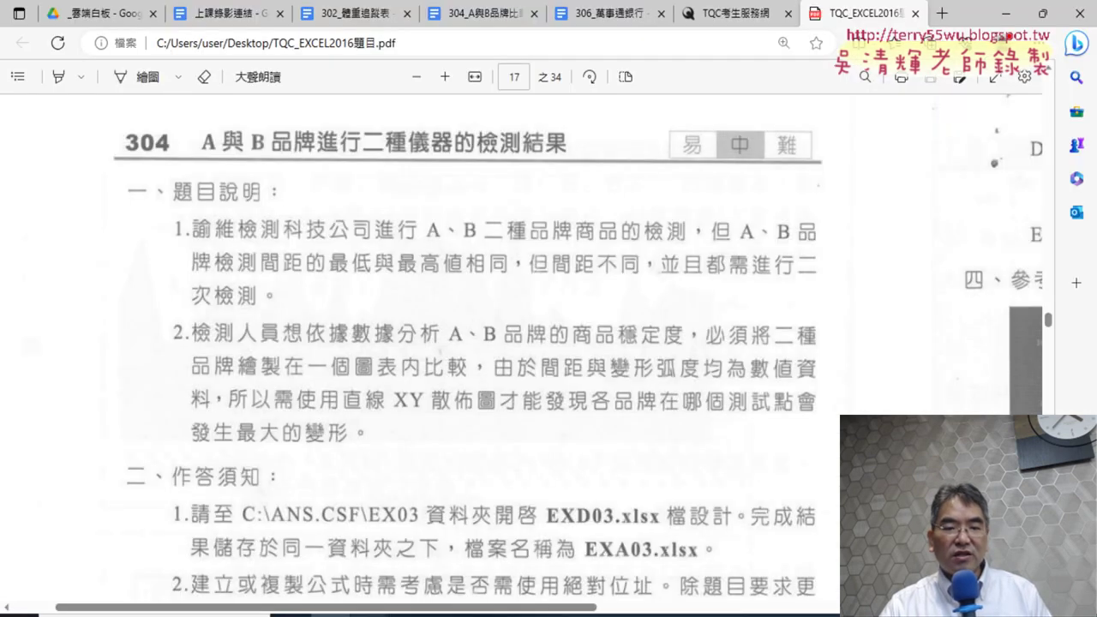
click(454, 505)
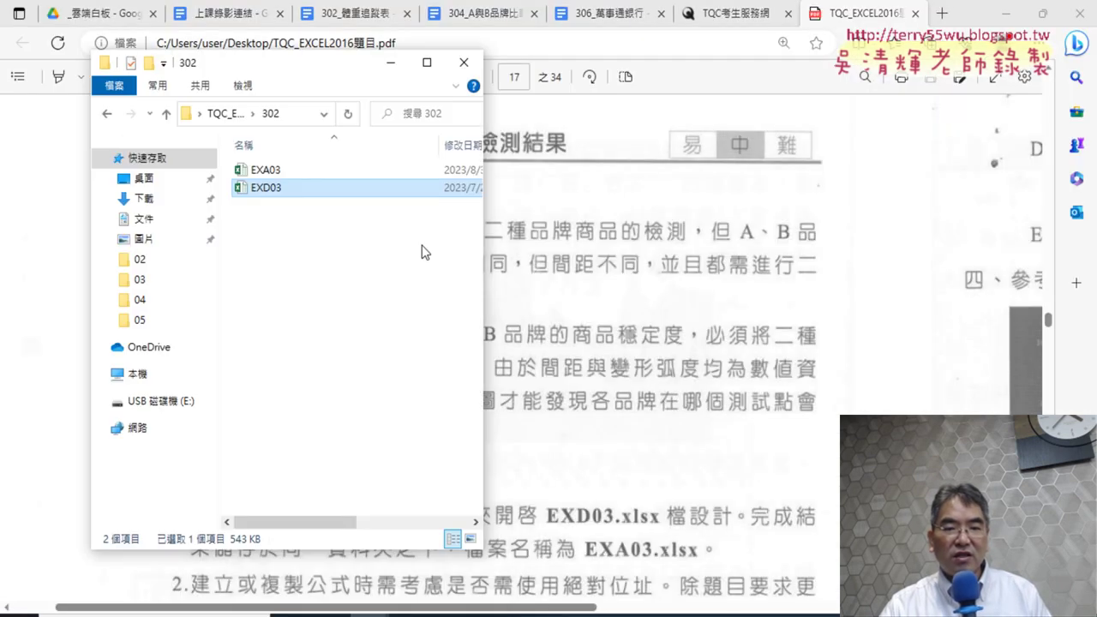
click(225, 118)
double_click(268, 369)
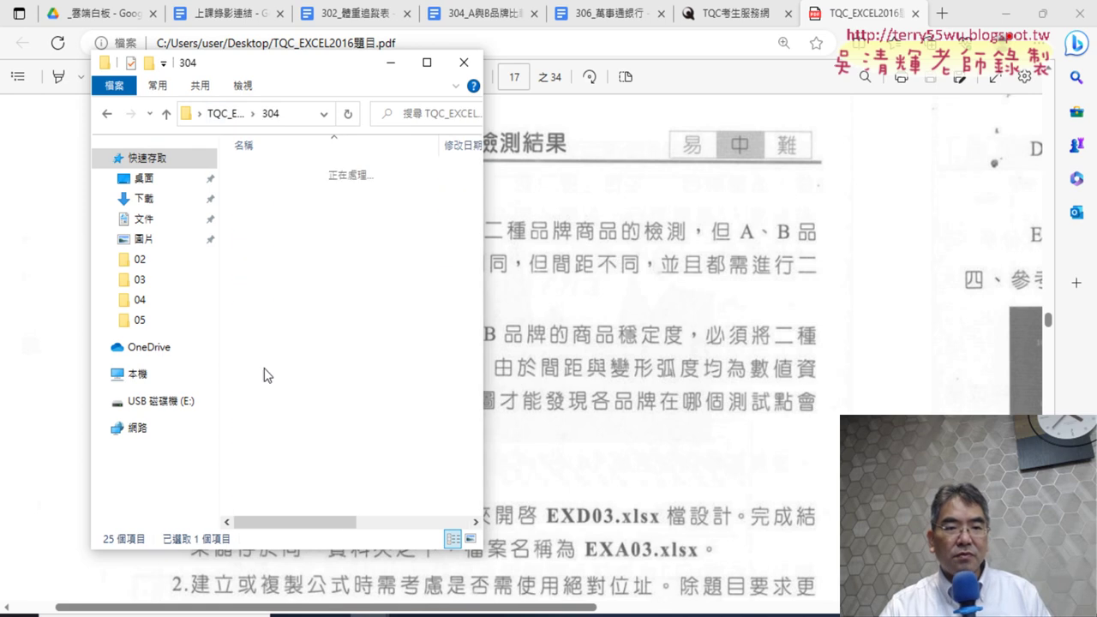
double_click(276, 173)
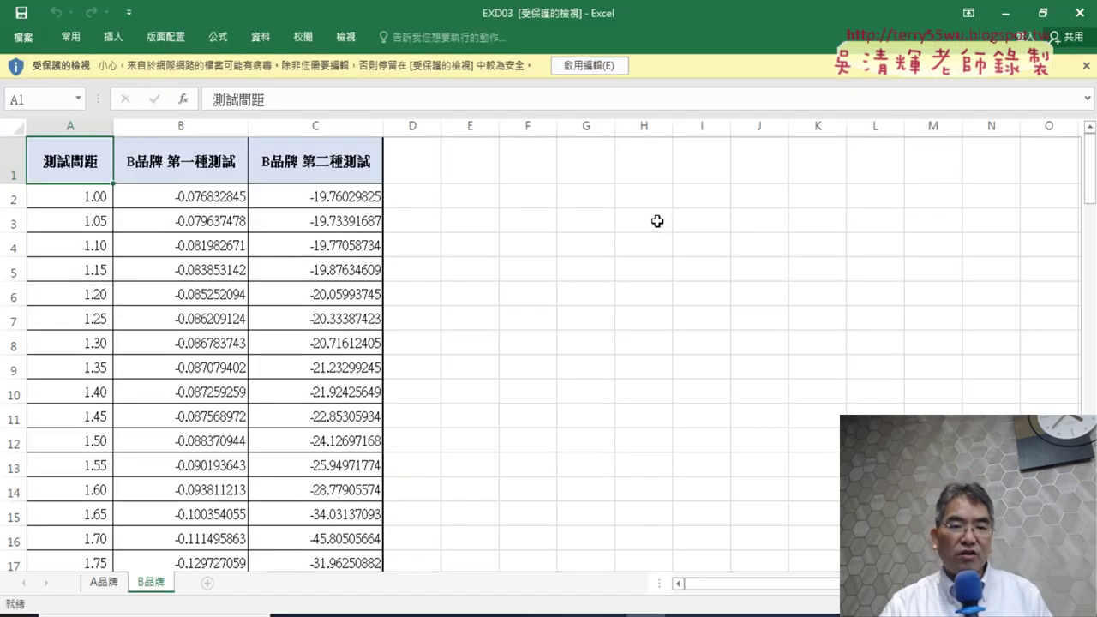
Step: Enable editing and compare the data on the A品牌 and B品牌 sheets
click(599, 70)
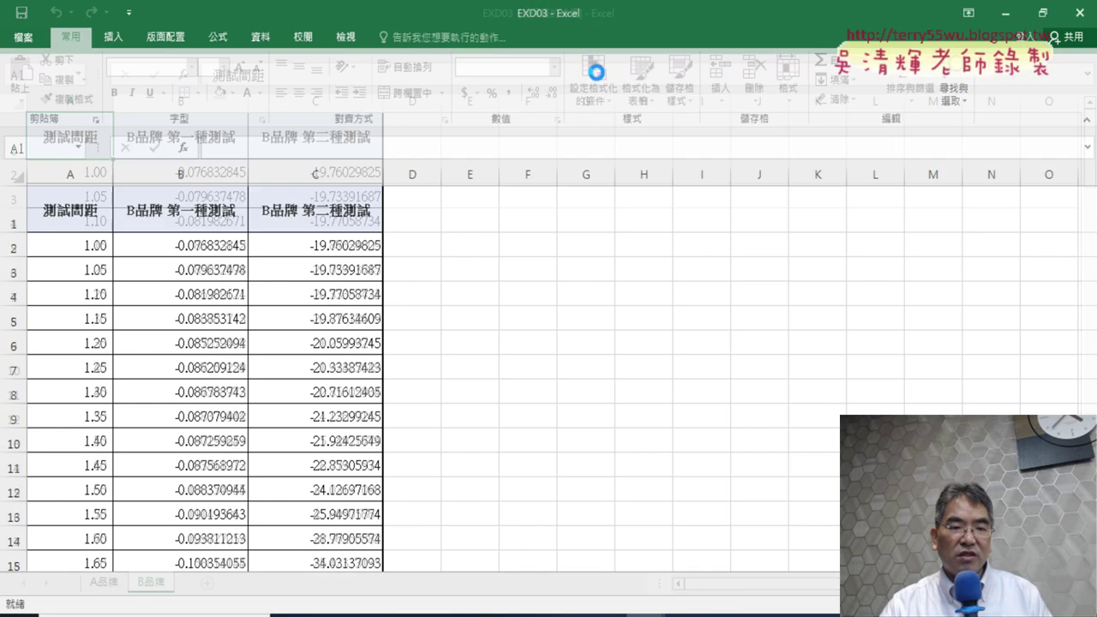
click(111, 584)
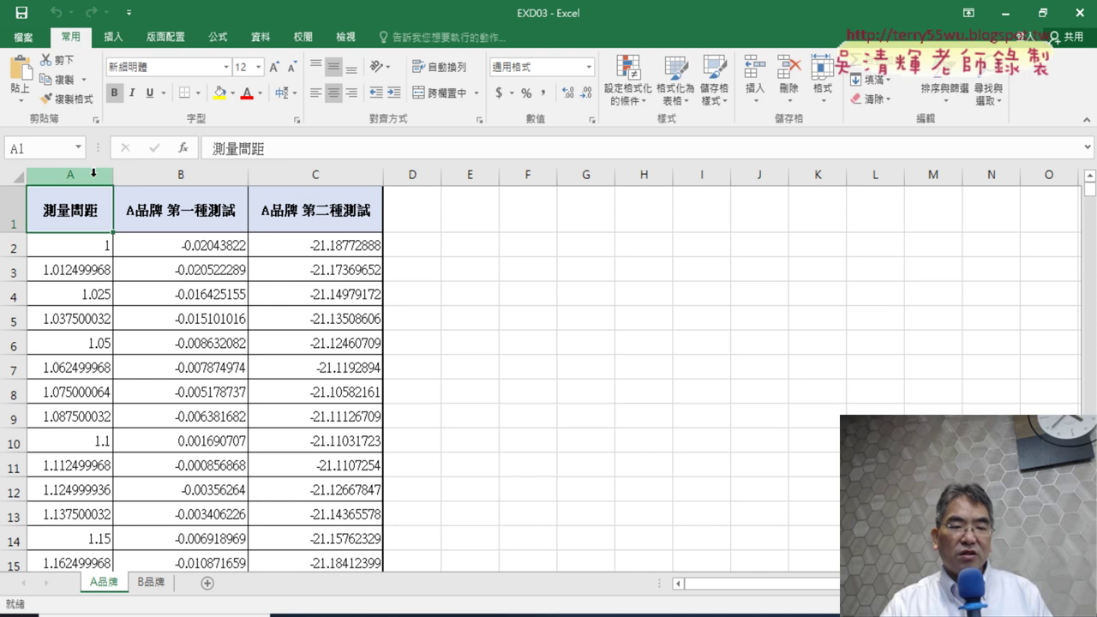
click(157, 586)
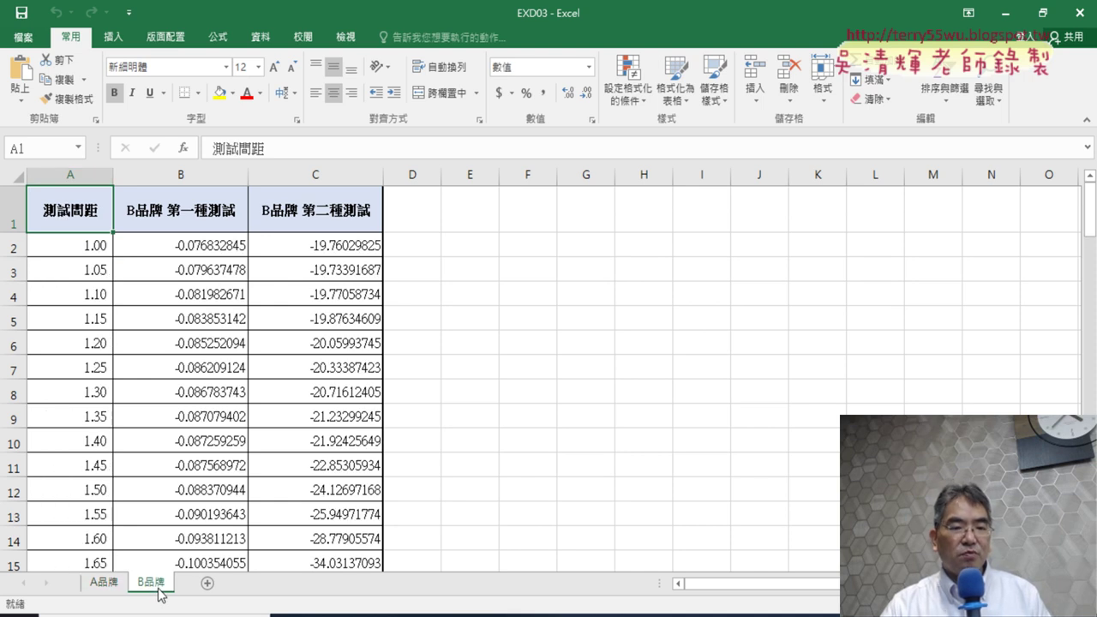
click(106, 583)
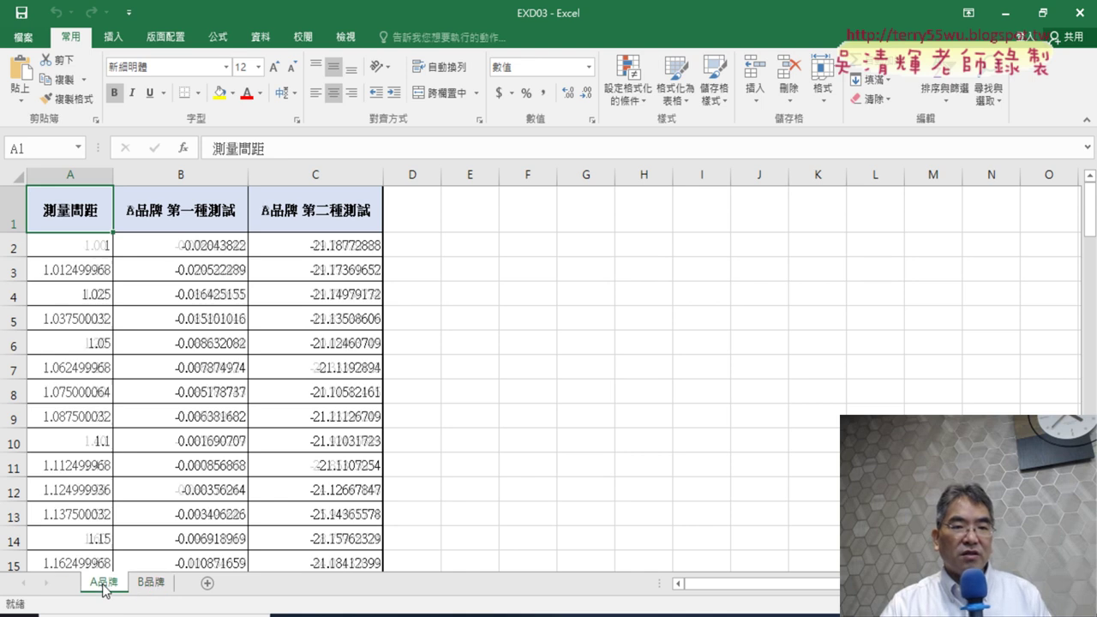
click(101, 169)
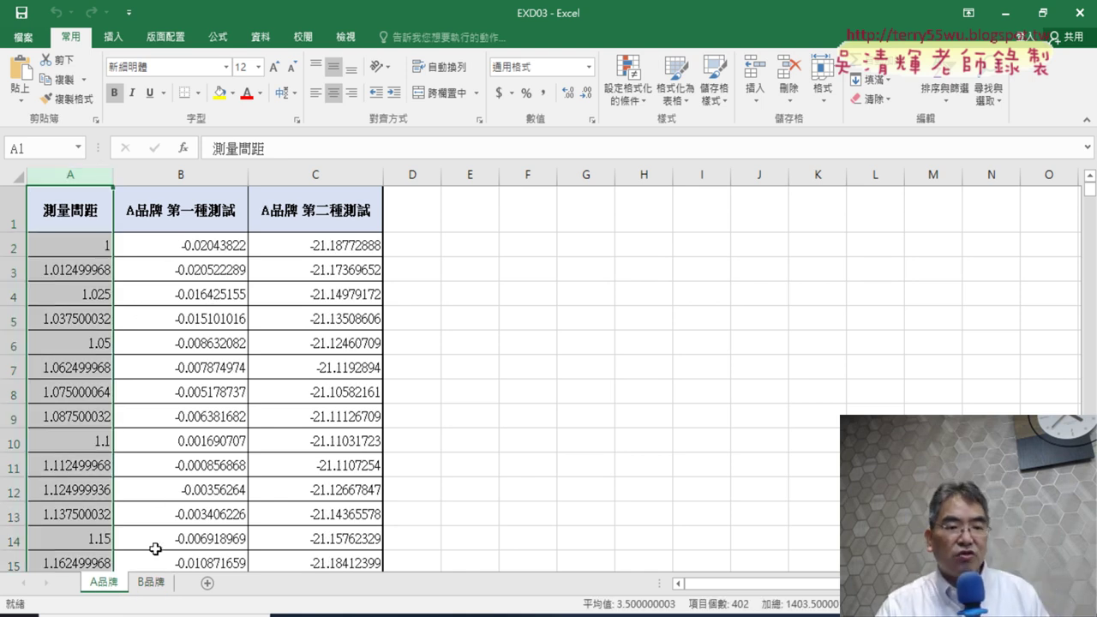
click(151, 583)
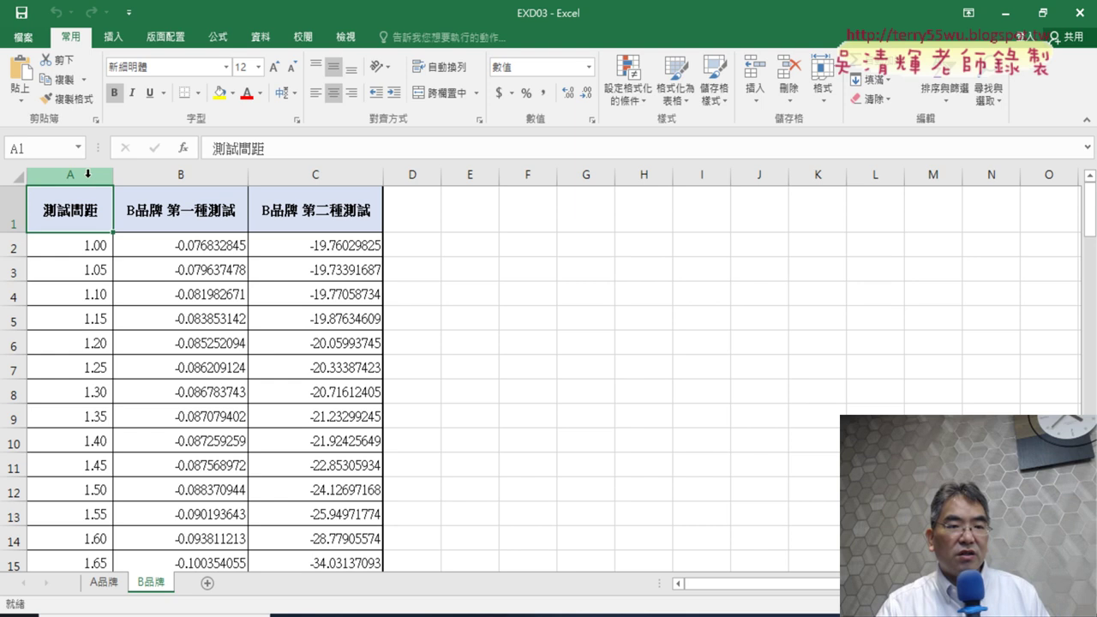
click(105, 582)
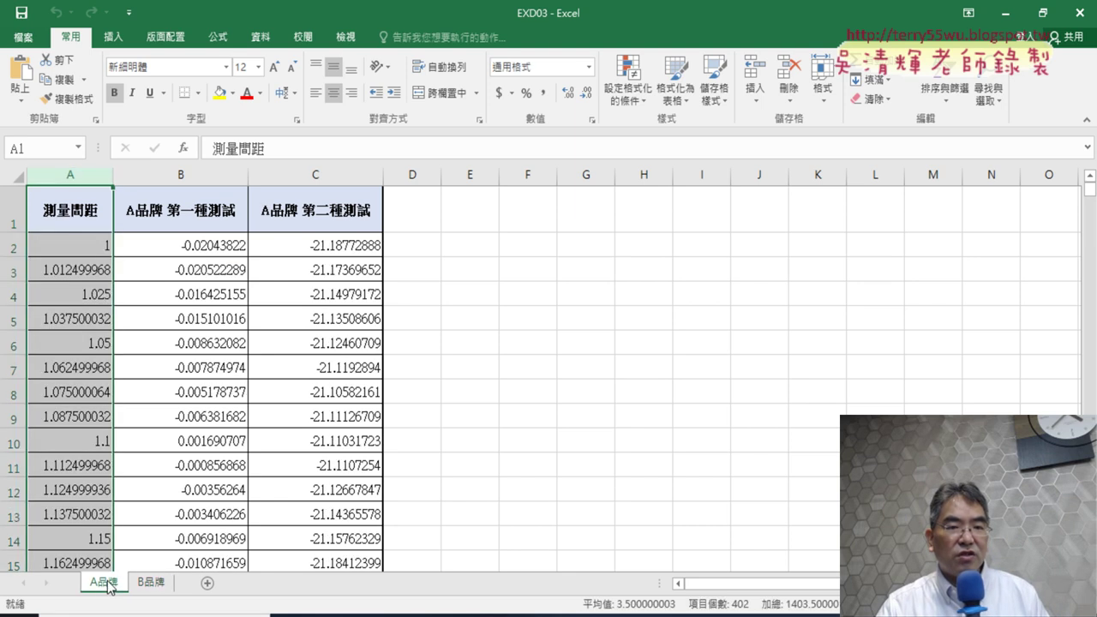
click(153, 590)
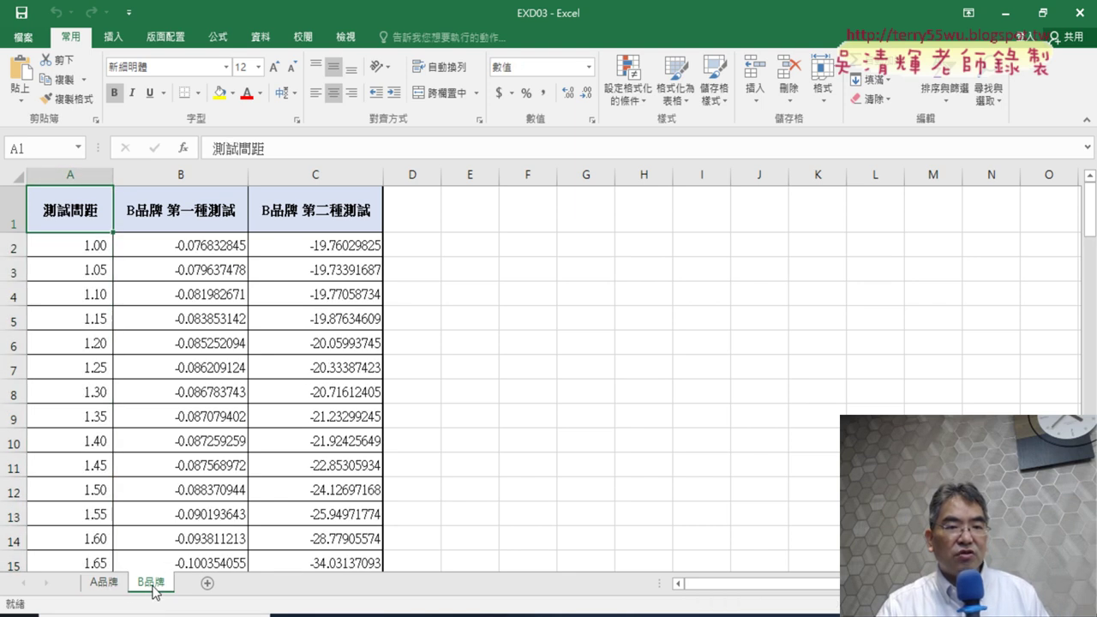
click(105, 585)
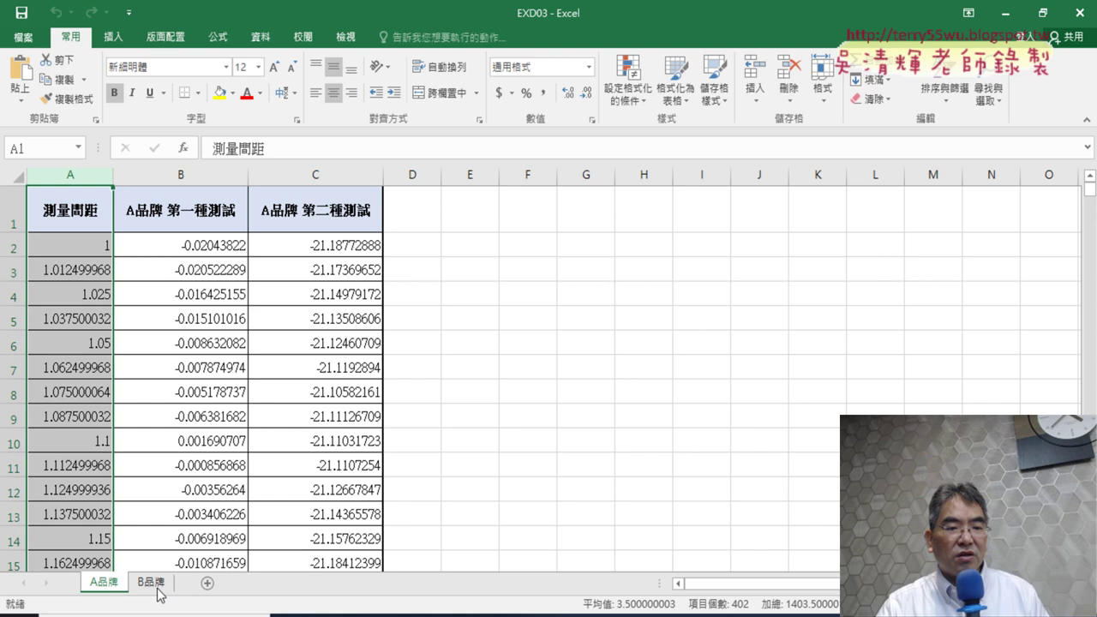
click(157, 591)
click(117, 589)
key(ctrl+Page_Down)
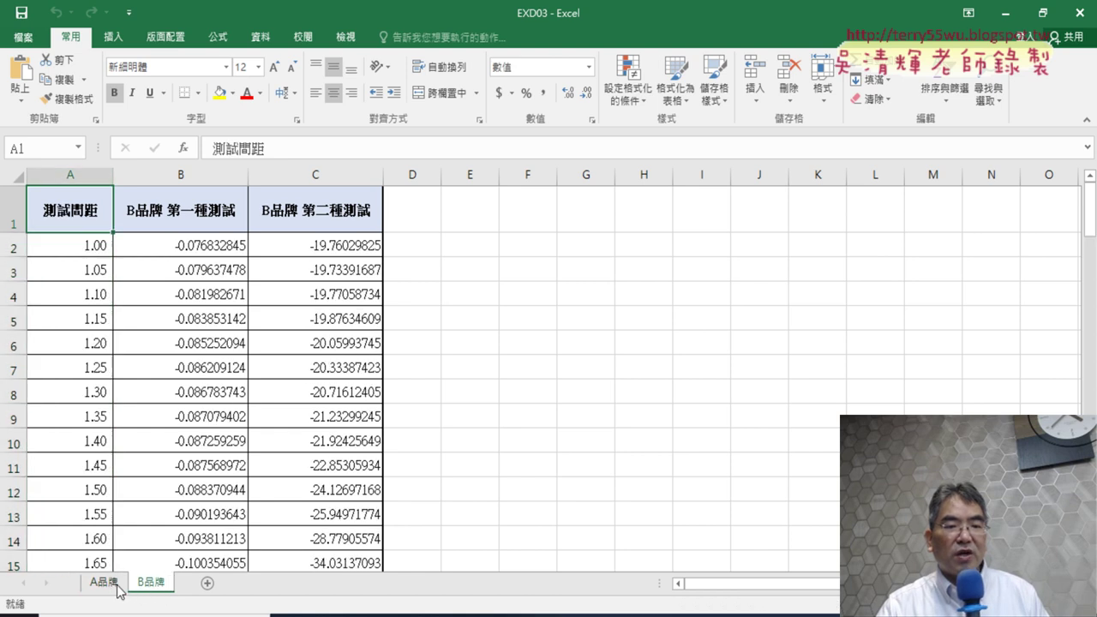
click(104, 582)
click(152, 583)
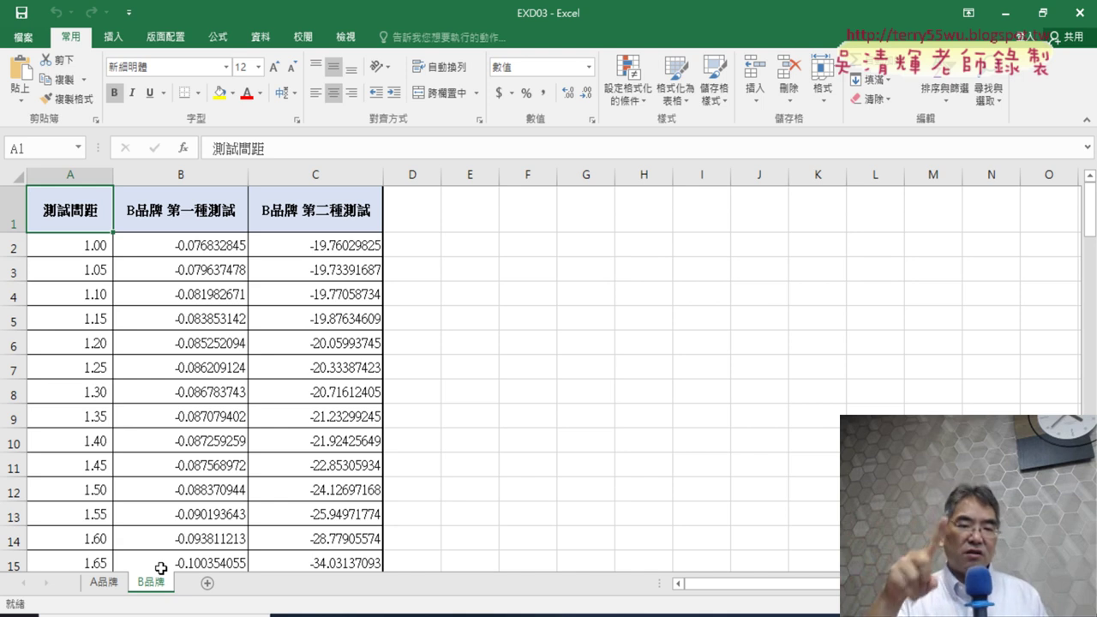
click(105, 584)
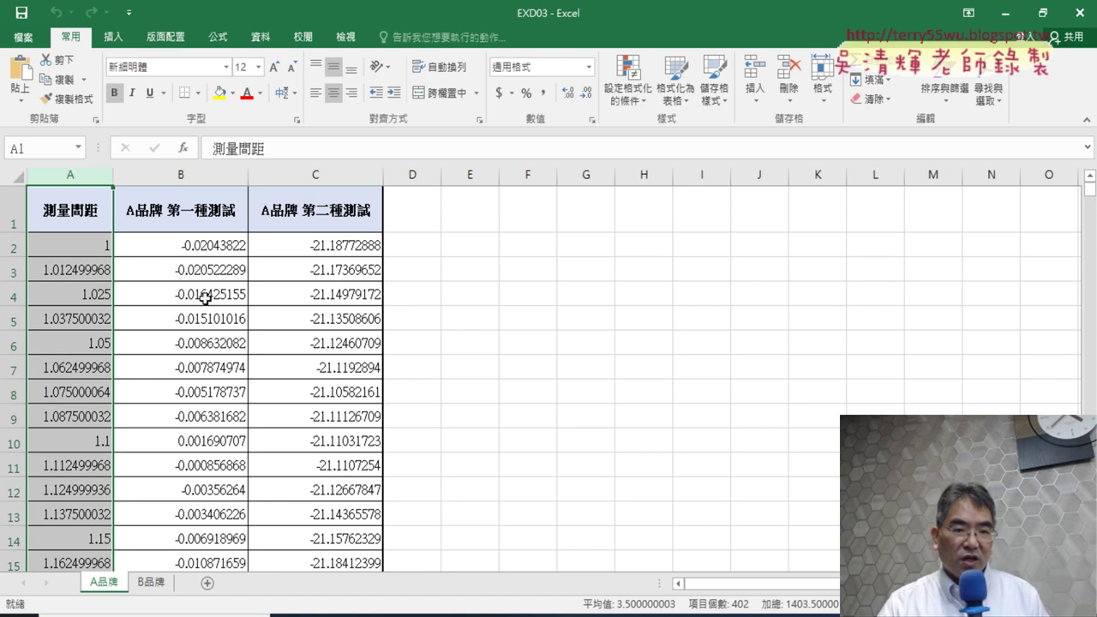
Step: Confirm the A品牌 data ends at row 402 and the B品牌 data at row 102
click(184, 215)
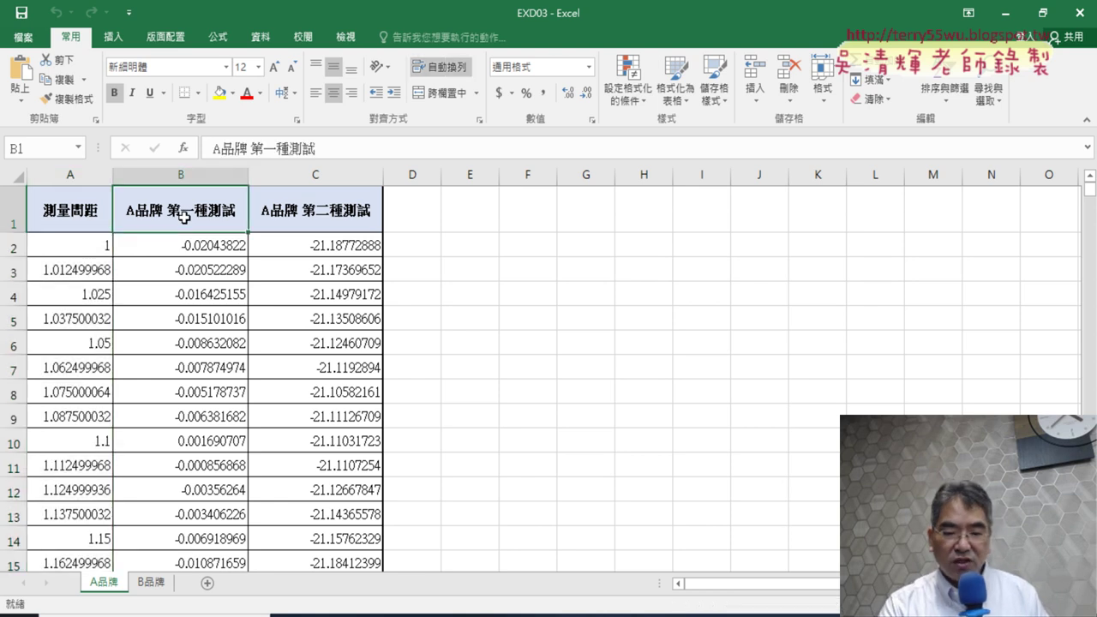
key(ctrl+Down)
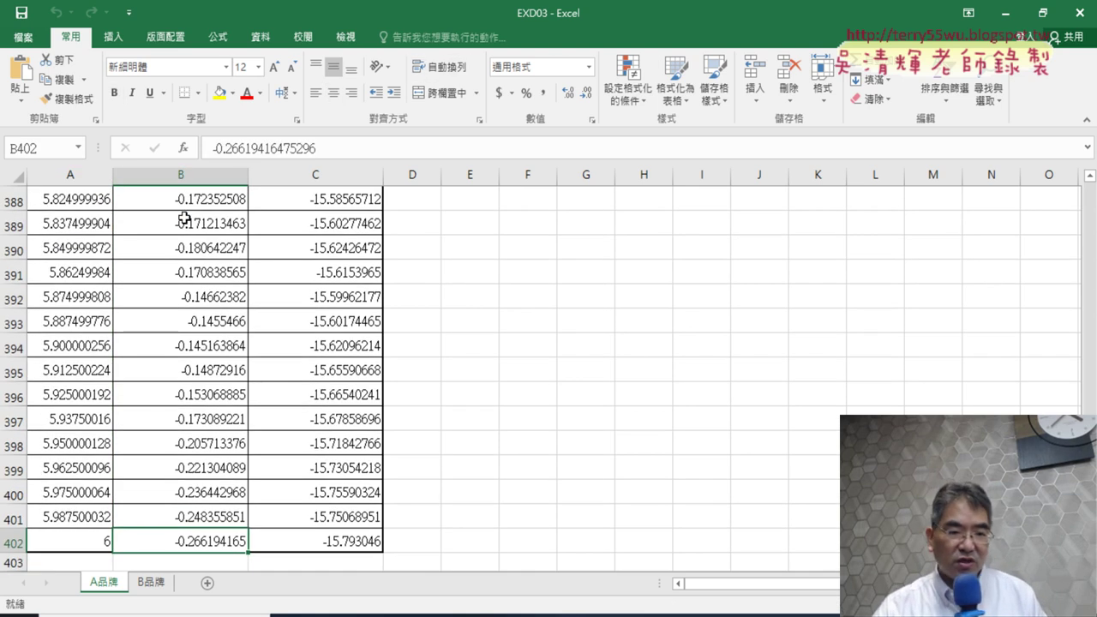
click(158, 585)
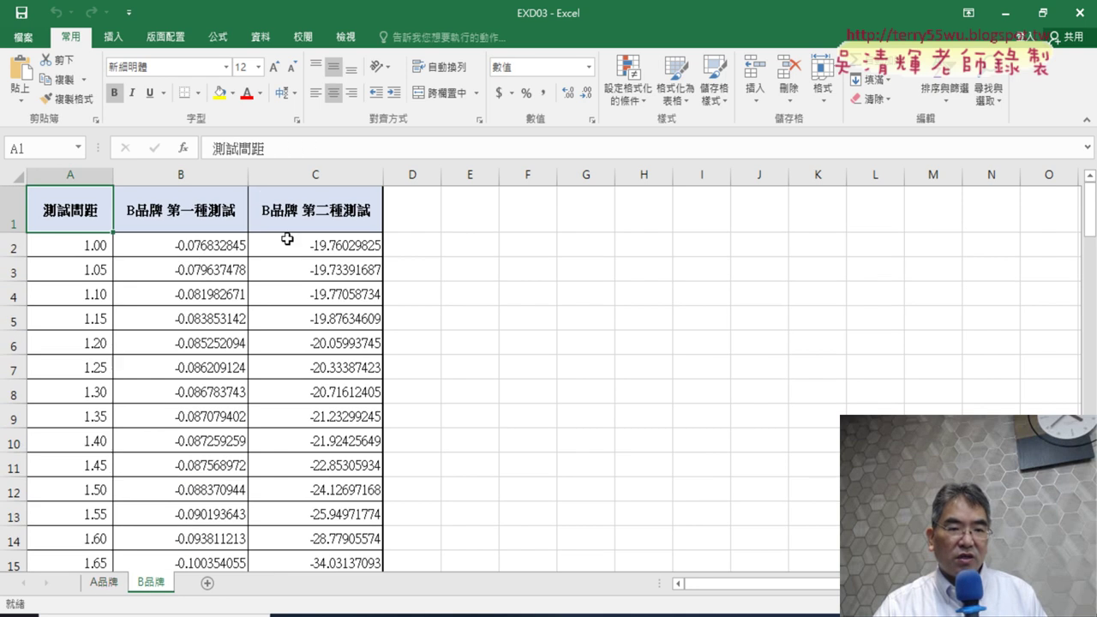
click(200, 196)
key(ctrl+Down)
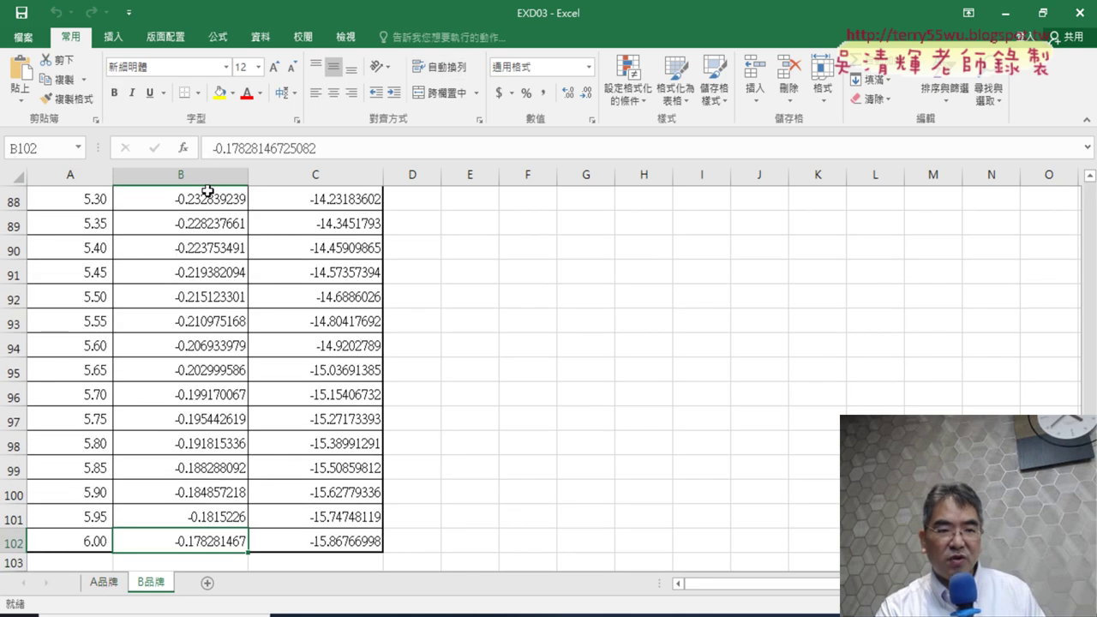
key(ctrl+Up)
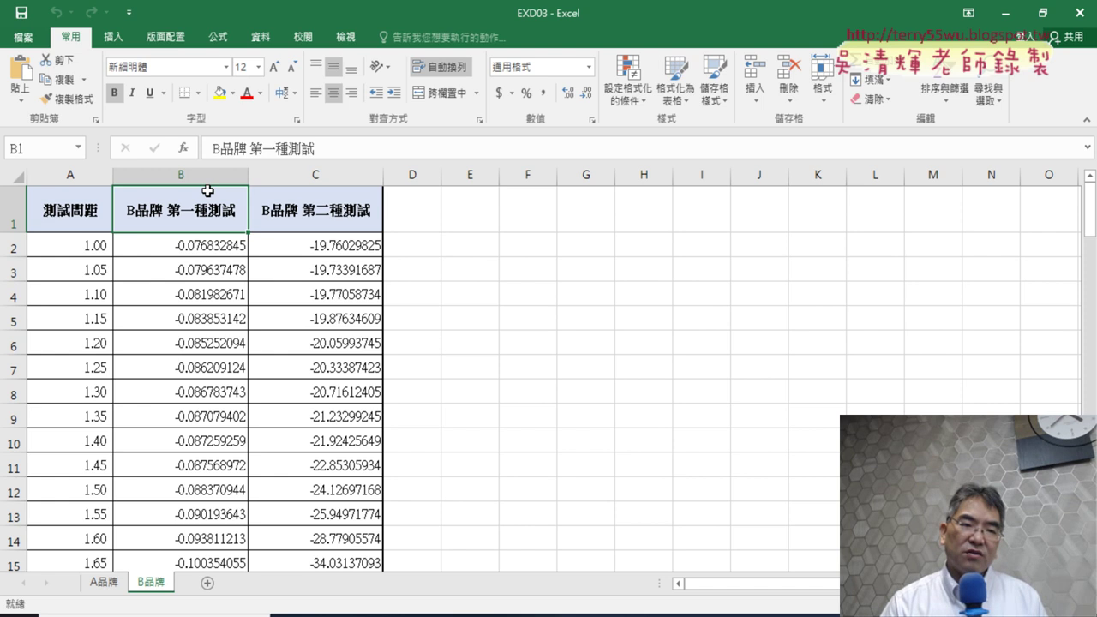
click(79, 214)
click(103, 583)
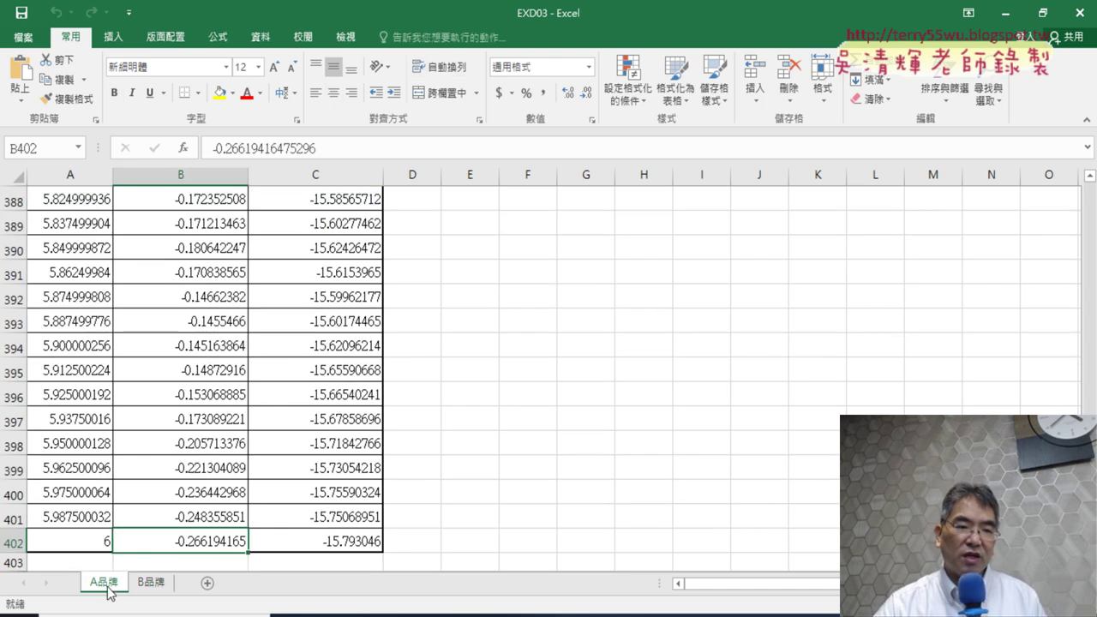
click(57, 443)
key(ctrl+Up)
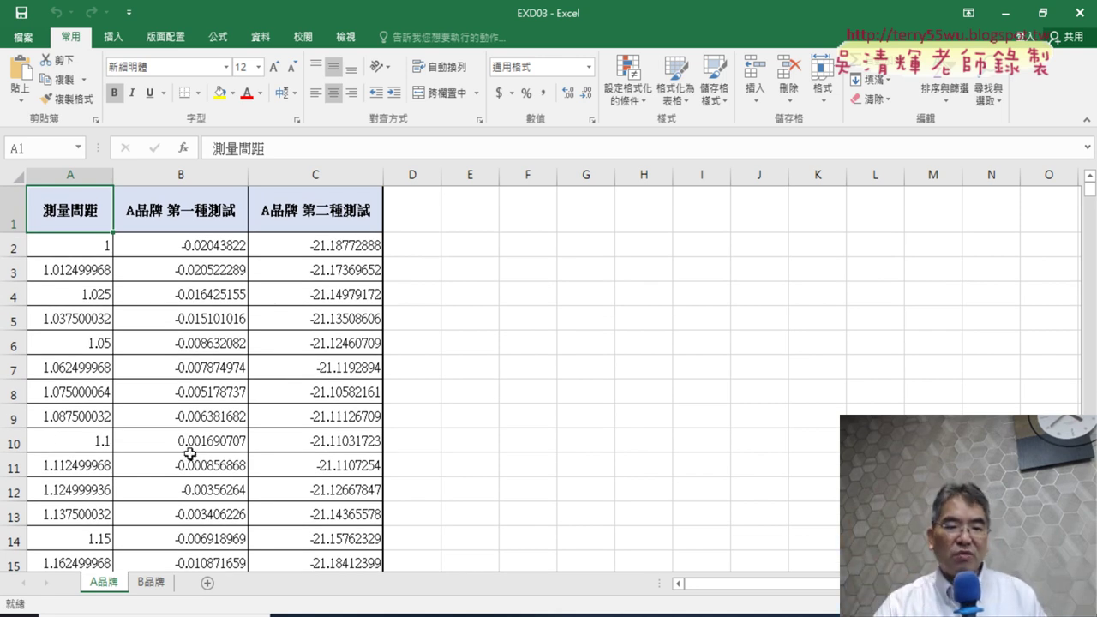
click(331, 615)
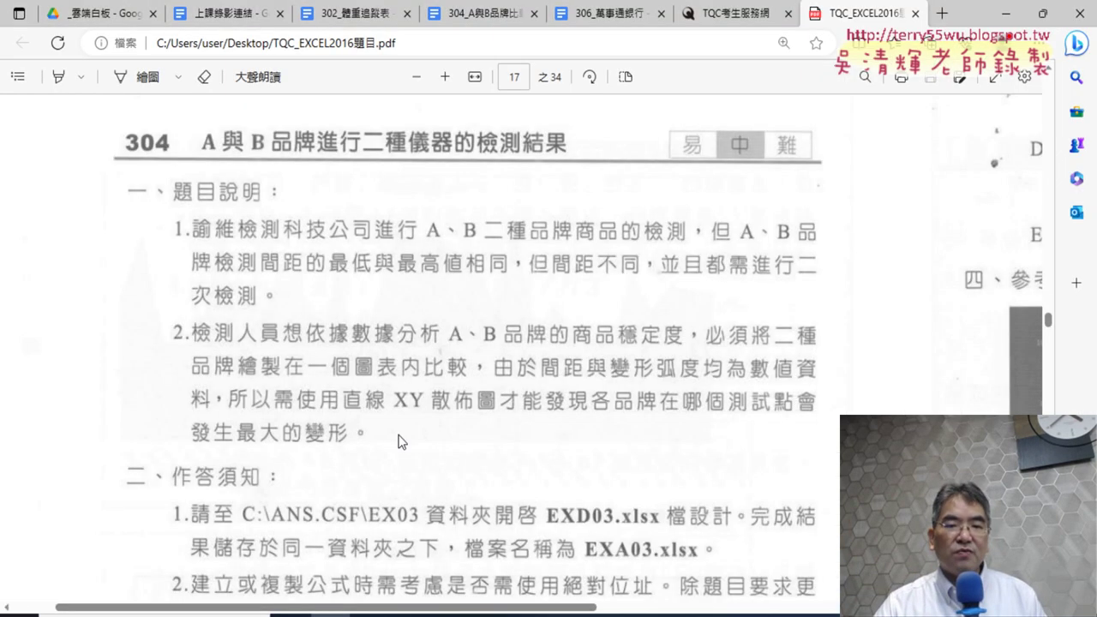
Step: Scroll the task PDF down to the 304 設計項目 requirements list
scroll(618, 387, down, 4)
scroll(618, 385, down, 4)
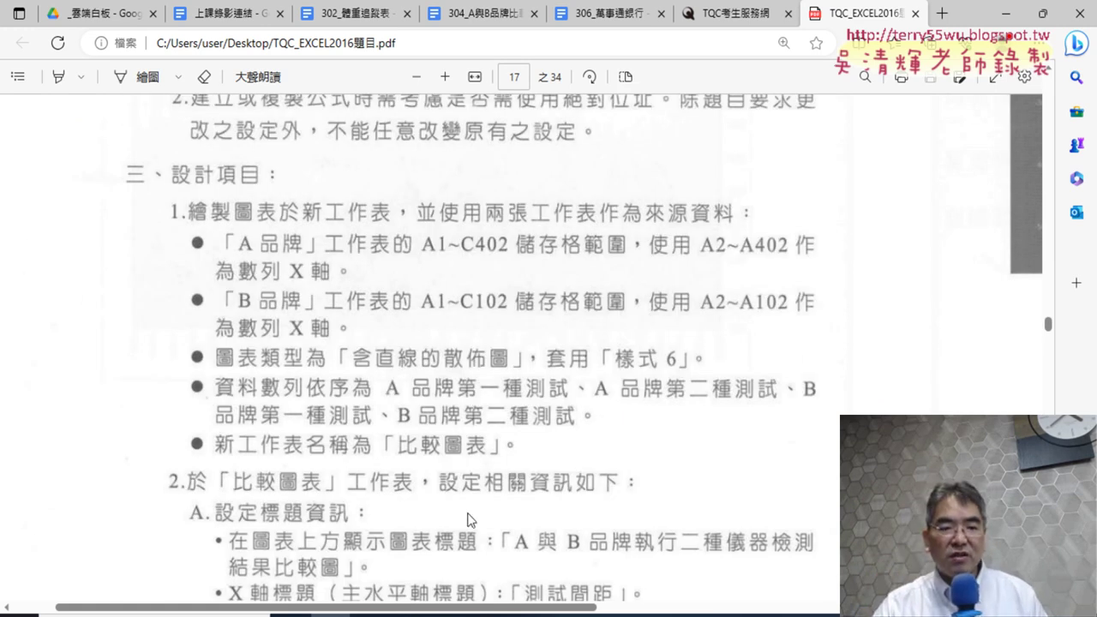
scroll(495, 484, down, 2)
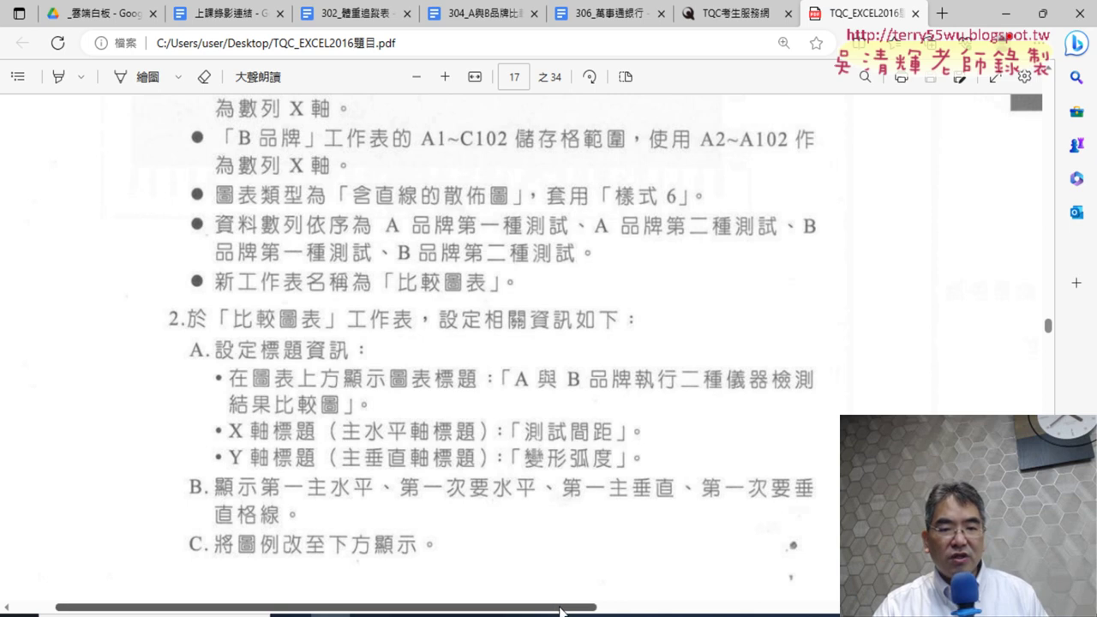
drag(555, 607, 933, 607)
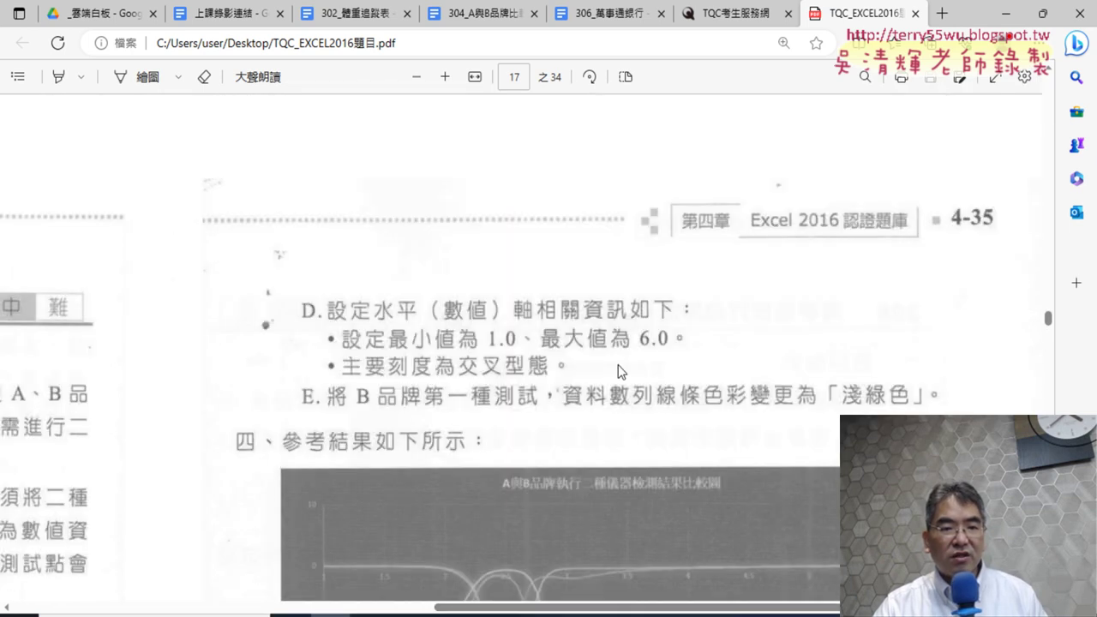
drag(557, 608, 169, 608)
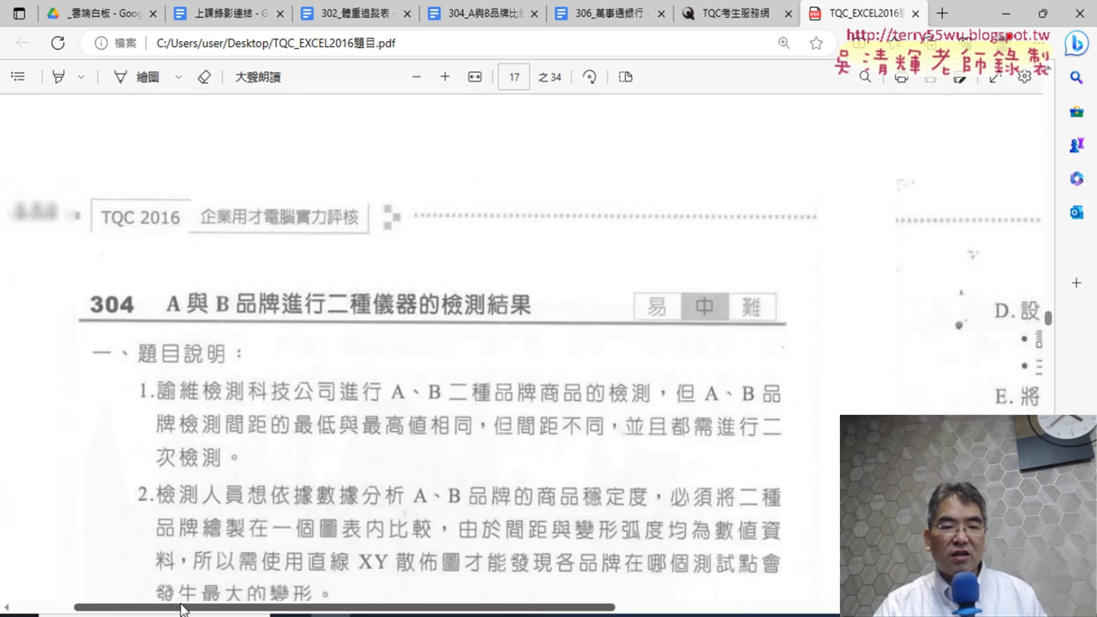
scroll(429, 441, down, 3)
scroll(429, 442, down, 4)
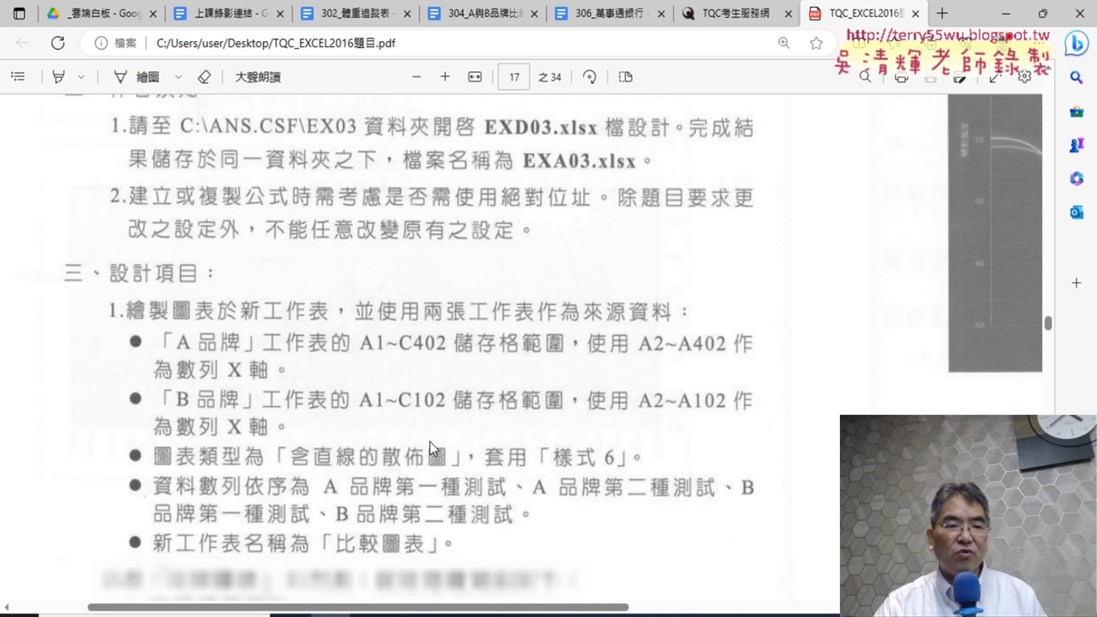
scroll(410, 411, down, 2)
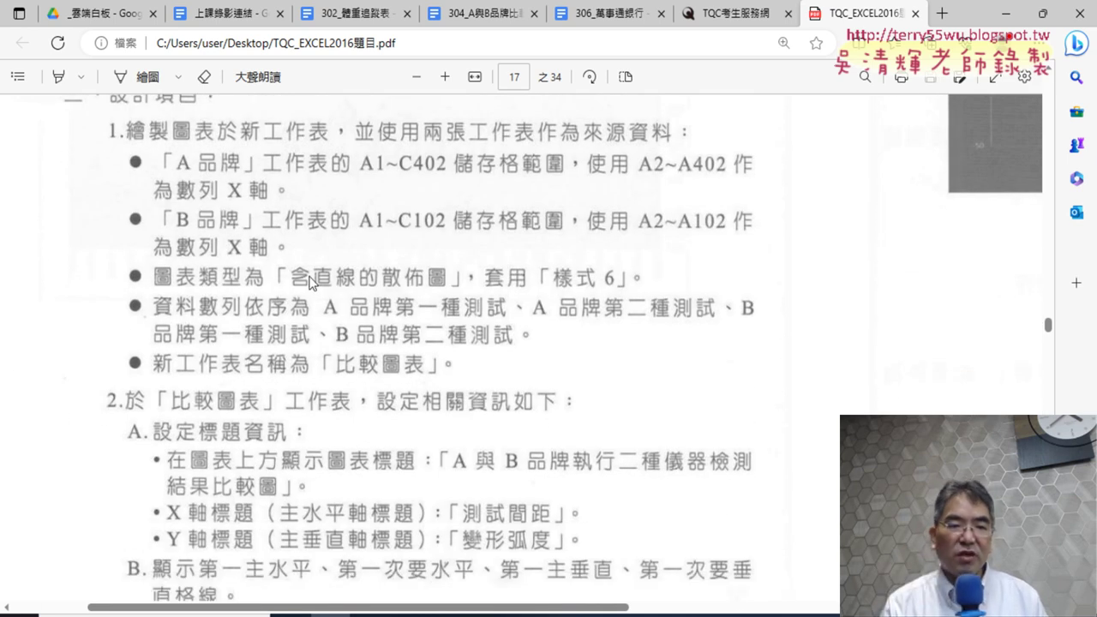
scroll(340, 273, up, 2)
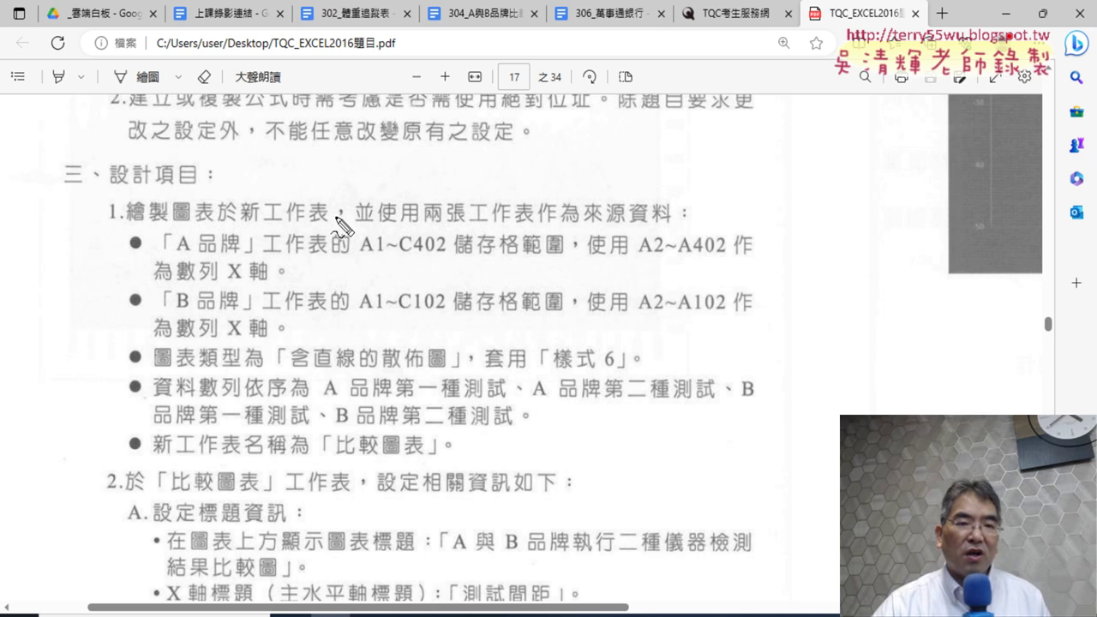
Step: Mark the 比較圖表 sheet, X-axis, 含直線的散佈圖 and 樣式 6 requirements in ink, then clear it
mouse_move(328, 229)
mouse_down()
mouse_move(298, 234)
mouse_move(324, 236)
mouse_up()
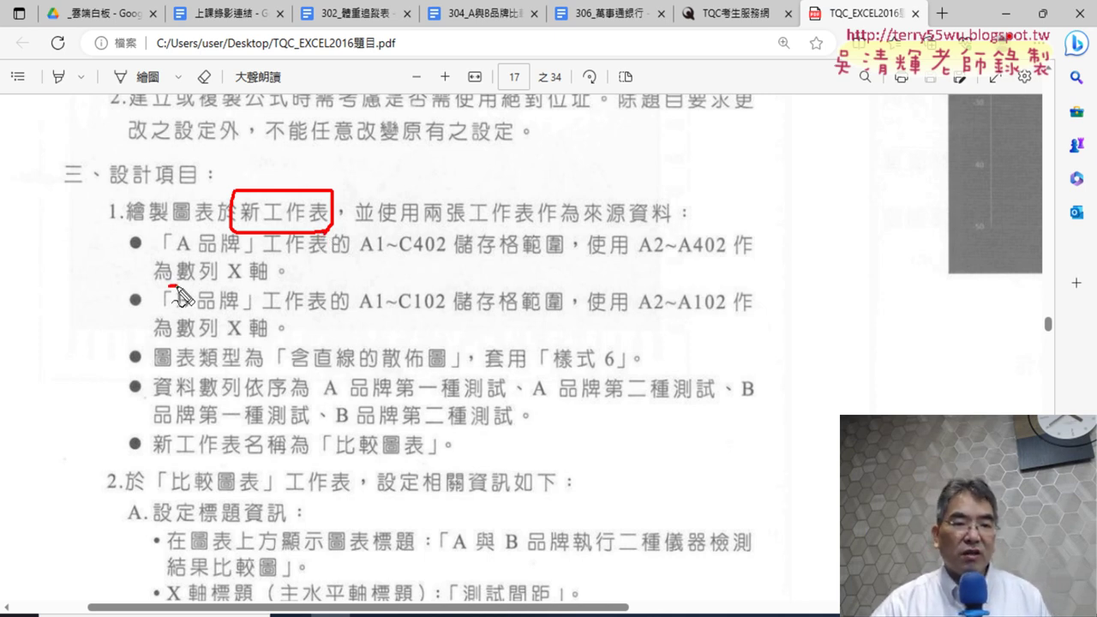
drag(169, 284, 281, 286)
drag(161, 305, 98, 264)
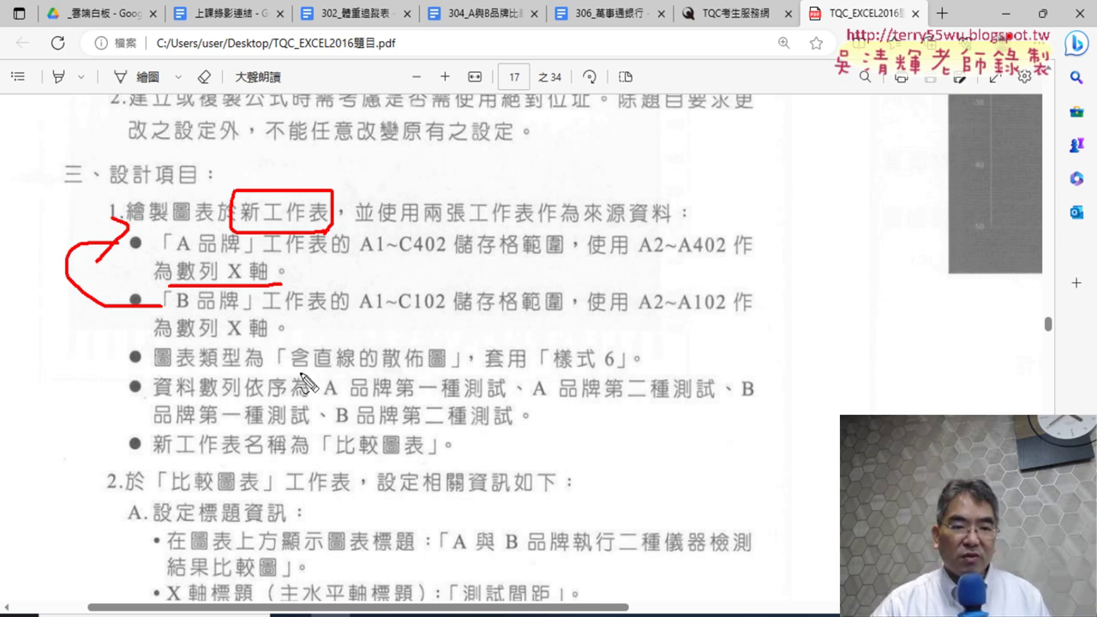
drag(300, 373, 450, 369)
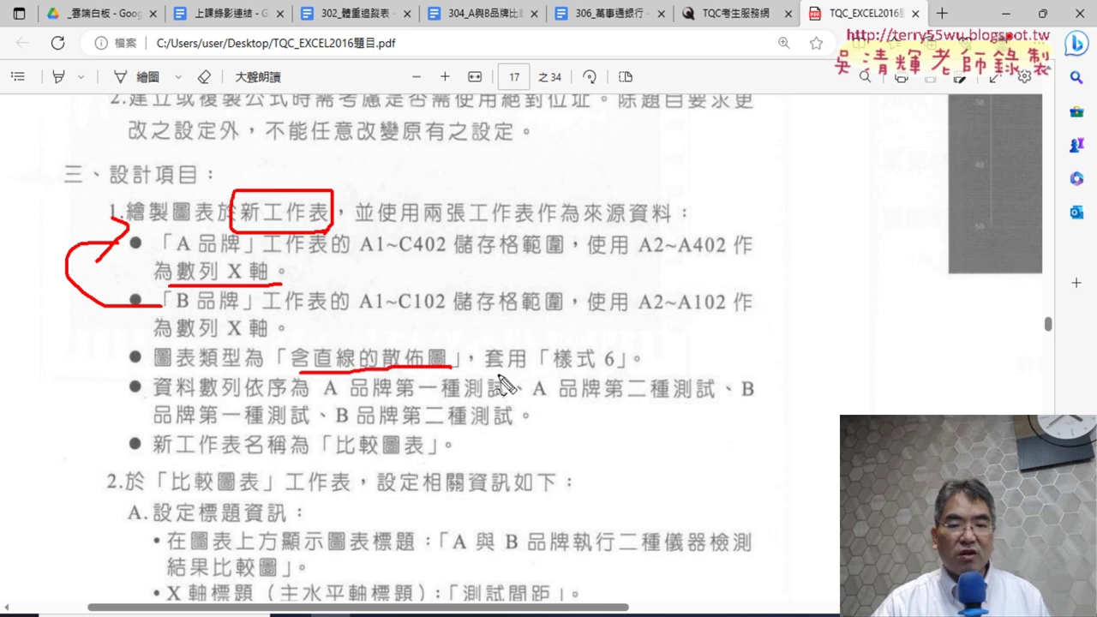
drag(552, 373, 621, 372)
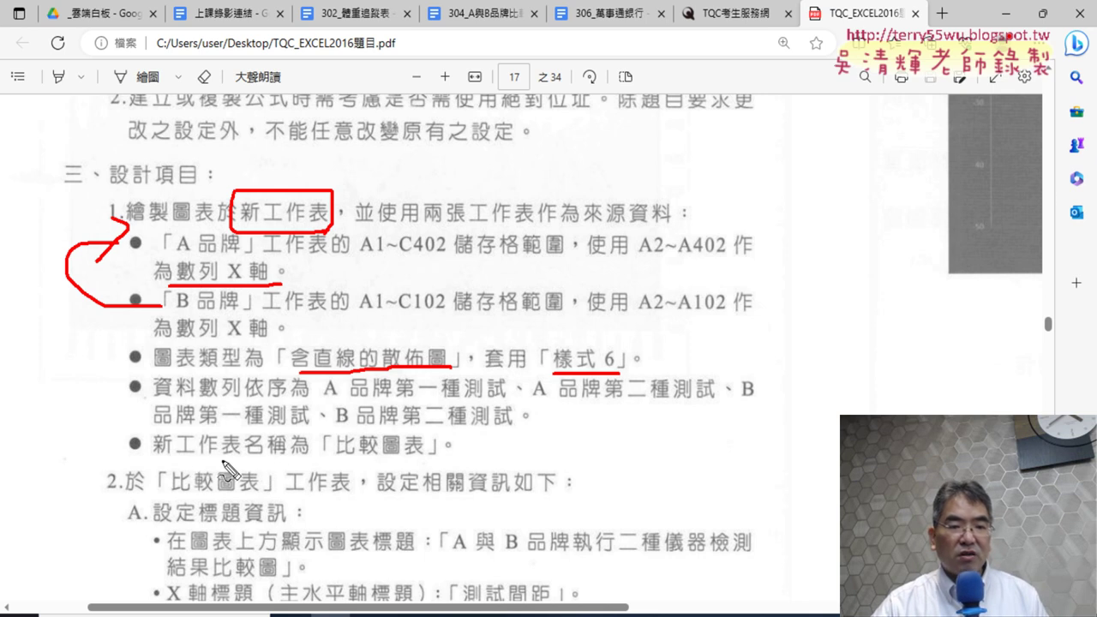
drag(339, 458, 421, 456)
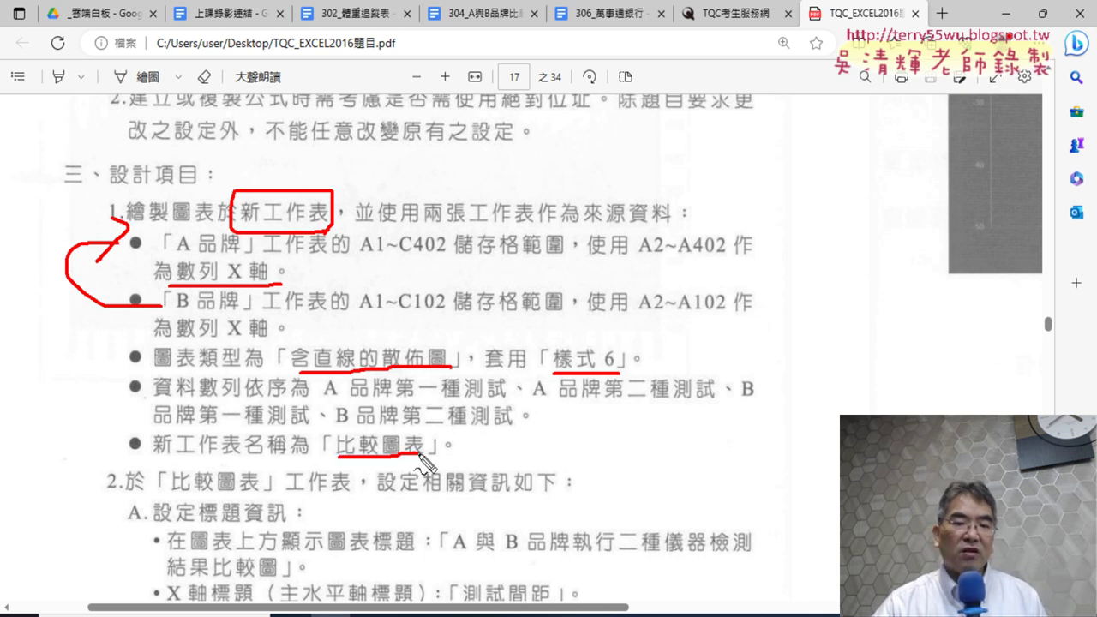
drag(290, 377, 447, 375)
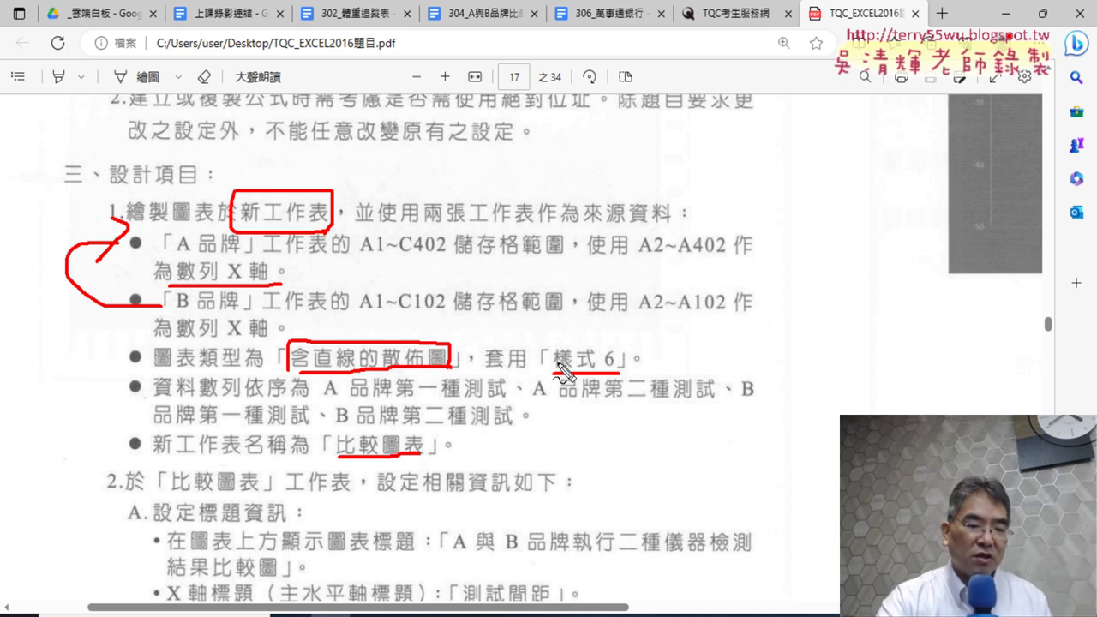
key(Escape)
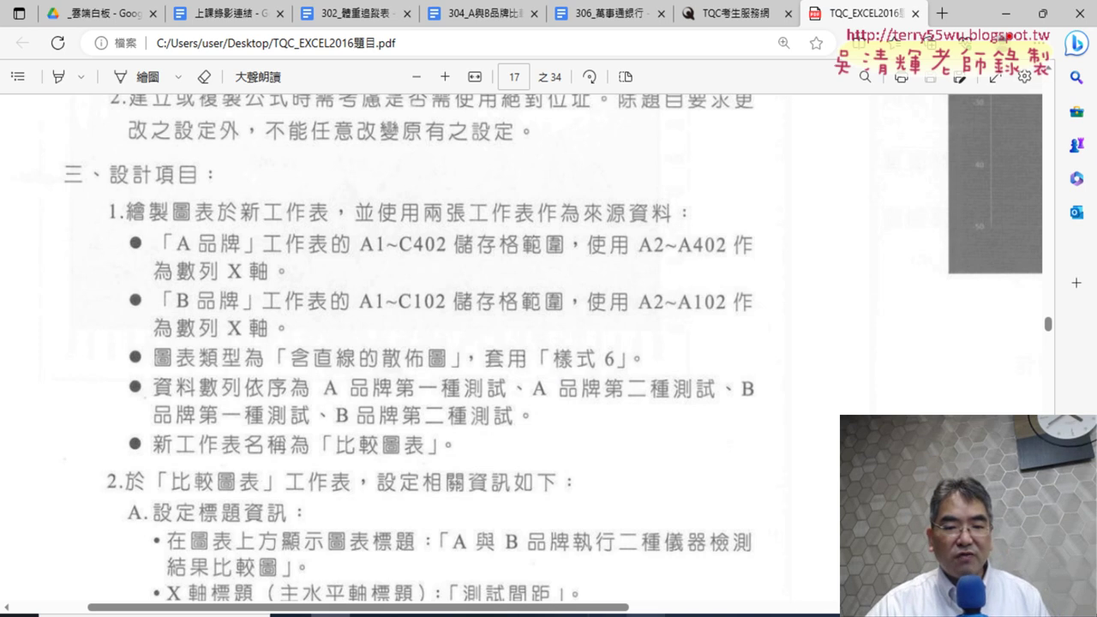
key(alt+Tab)
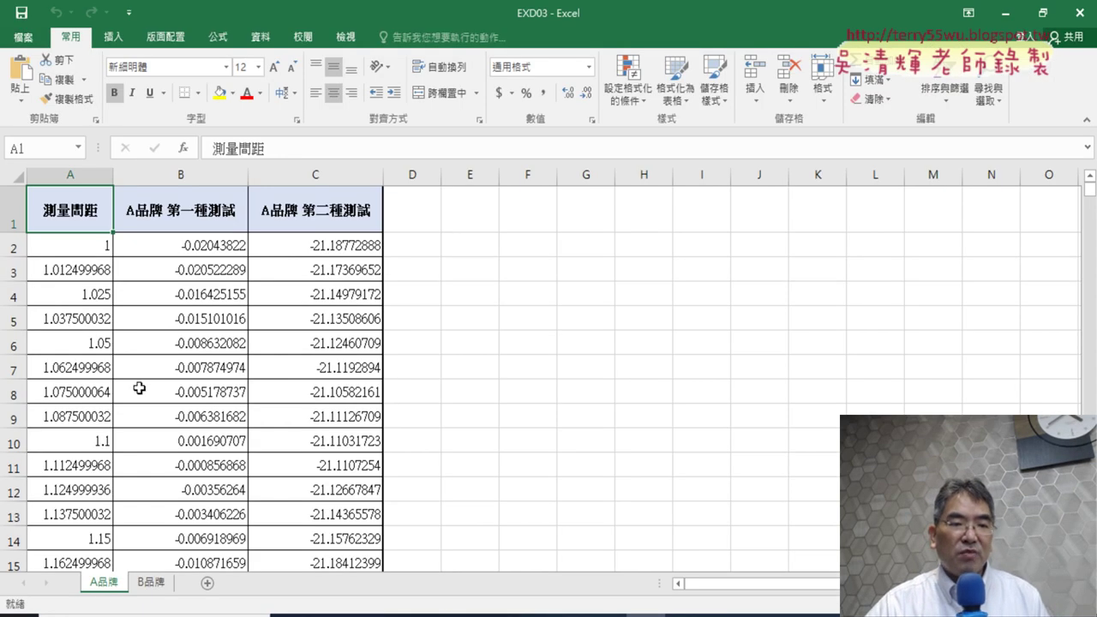
Step: With cell B6 of the A品牌 data selected, open the recommended charts from the 插入 tab
click(161, 341)
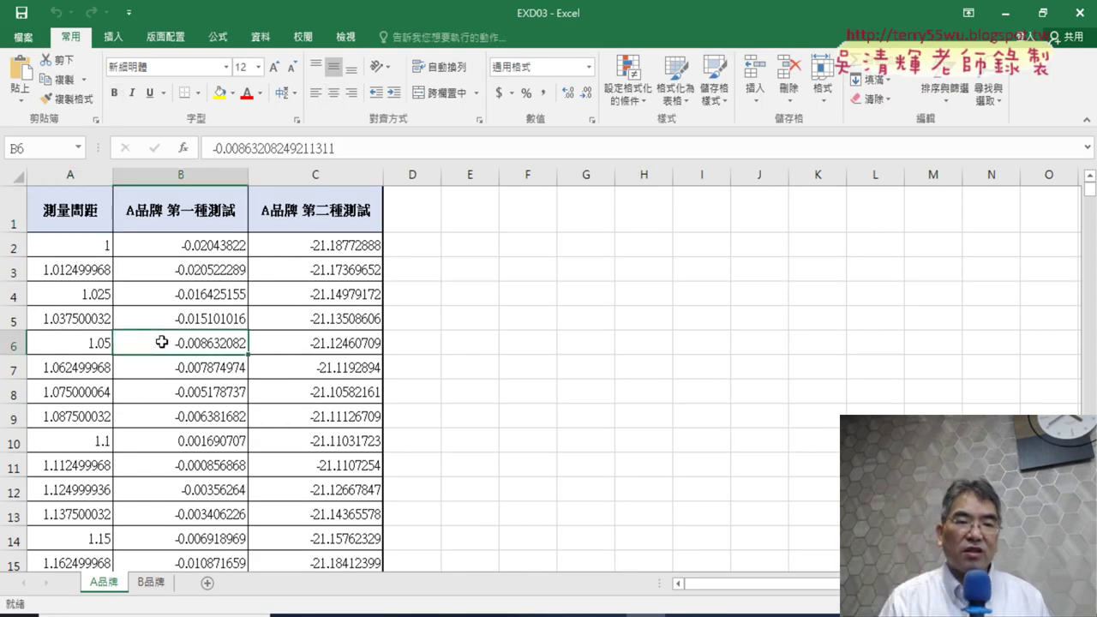
click(114, 37)
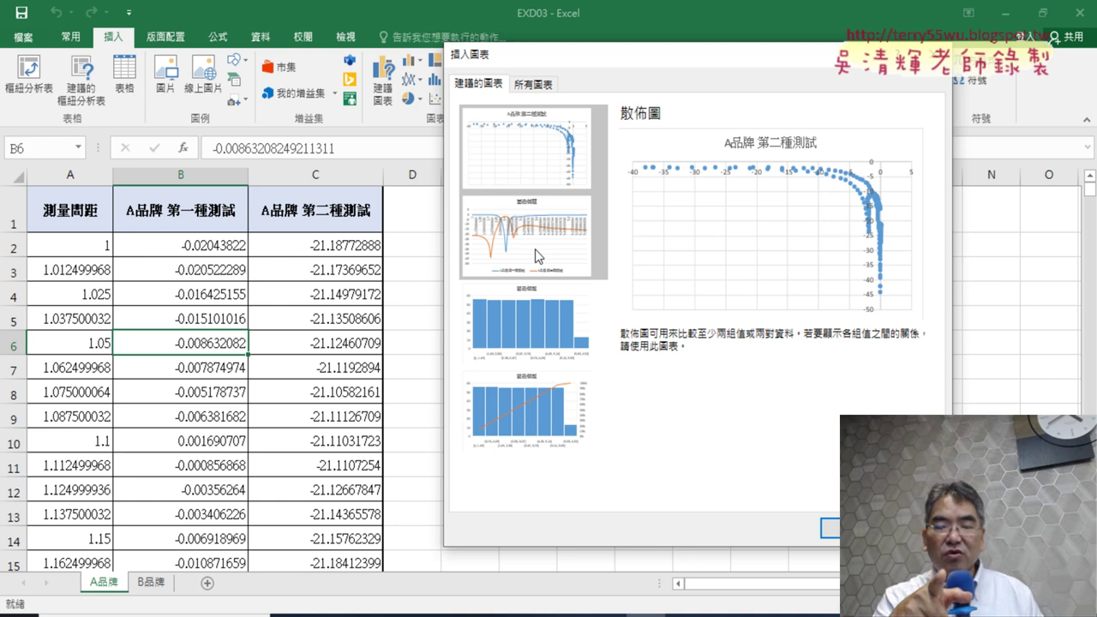
Step: Show the XY 散佈圖 family under 所有圖表, then check the PDF's source ranges
click(525, 84)
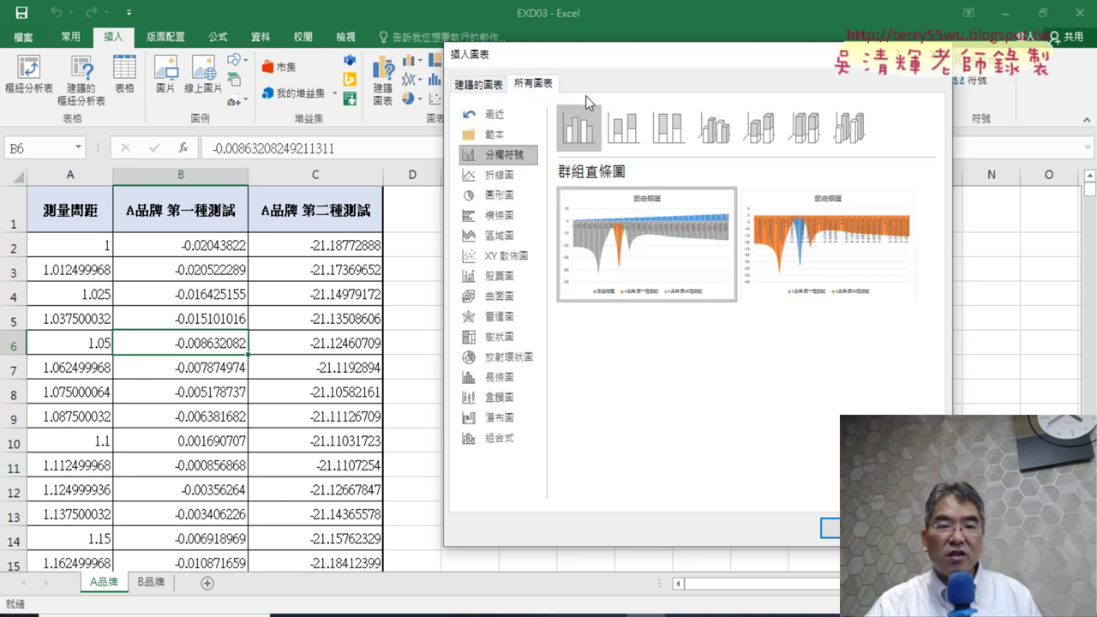
click(522, 266)
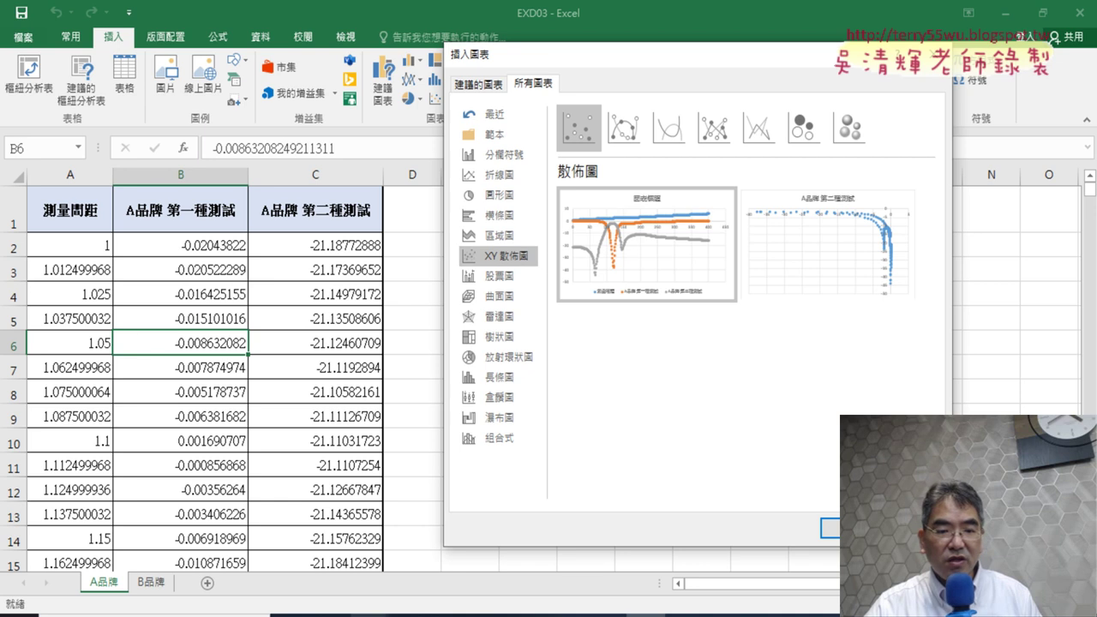
click(369, 615)
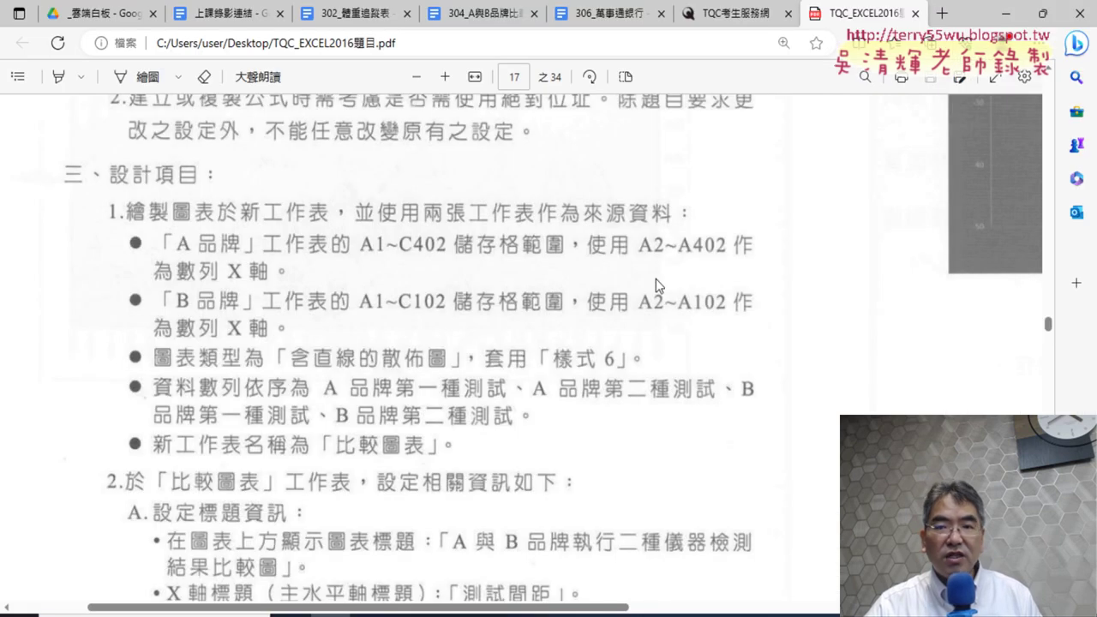
Step: Go back to Excel's Insert Chart dialog listing the XY 散佈圖 subtypes
key(alt+Tab)
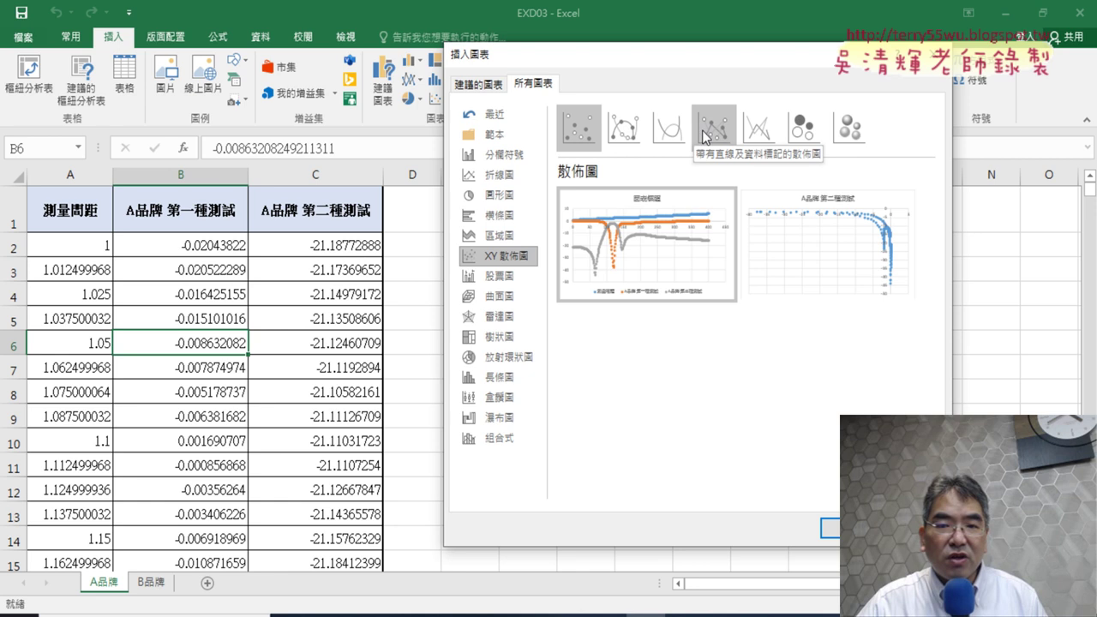
Step: Insert a 含直線的散佈圖 chart of both A品牌 series and verify its chart type
click(760, 131)
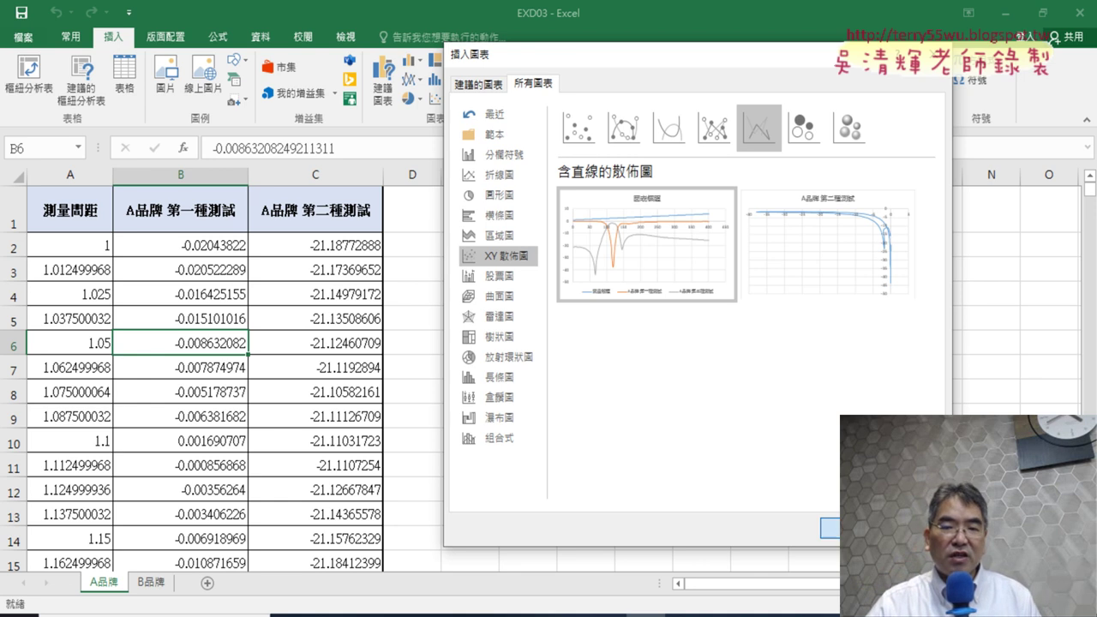
key(Return)
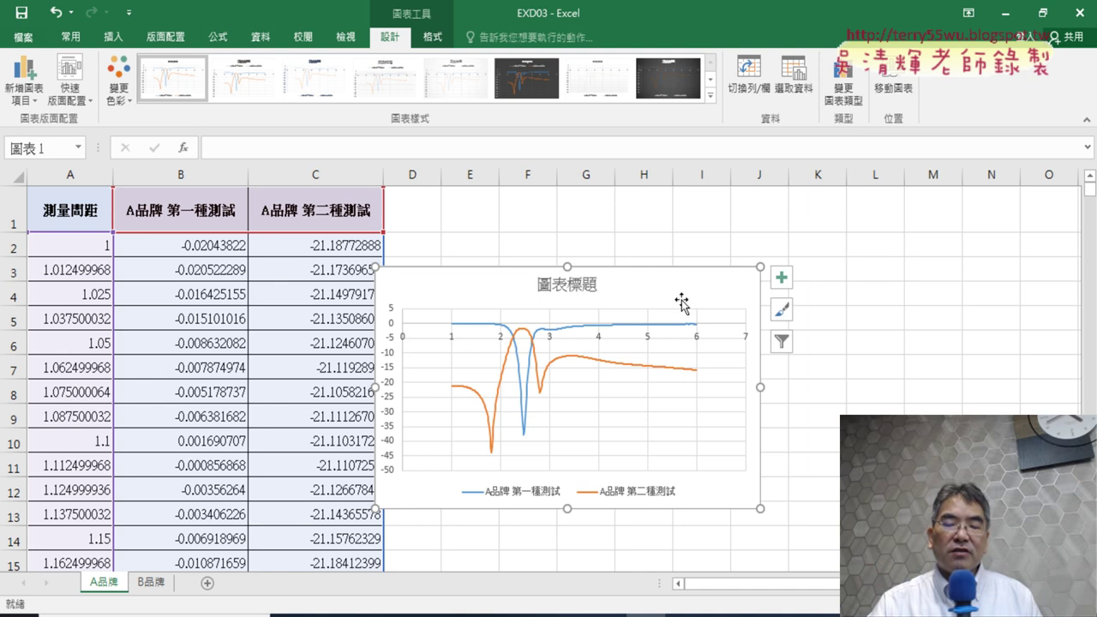
click(846, 98)
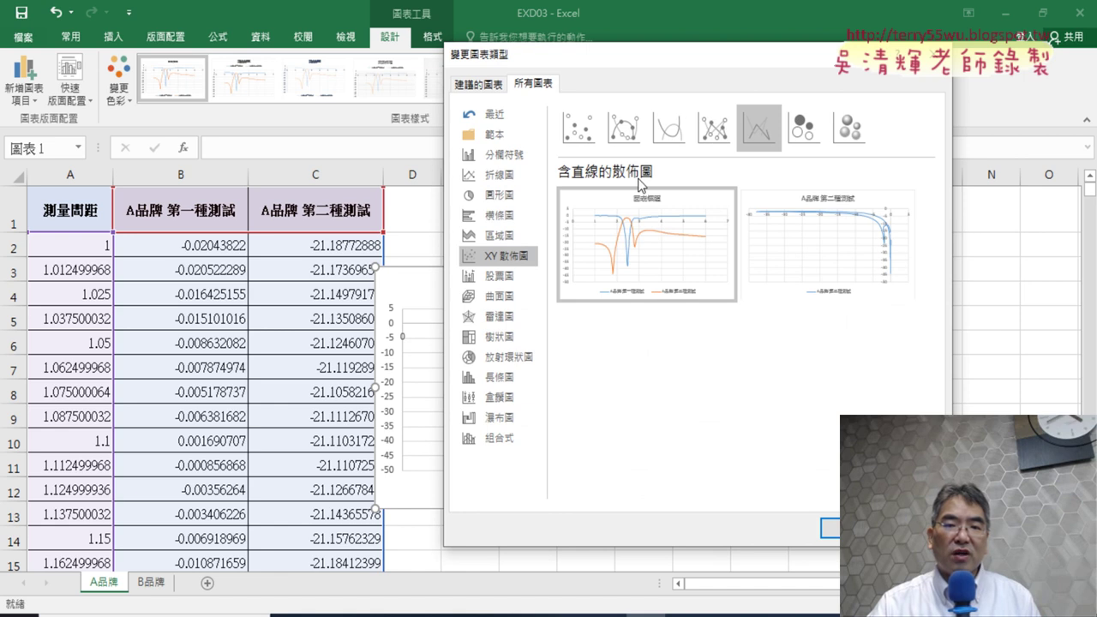
click(935, 53)
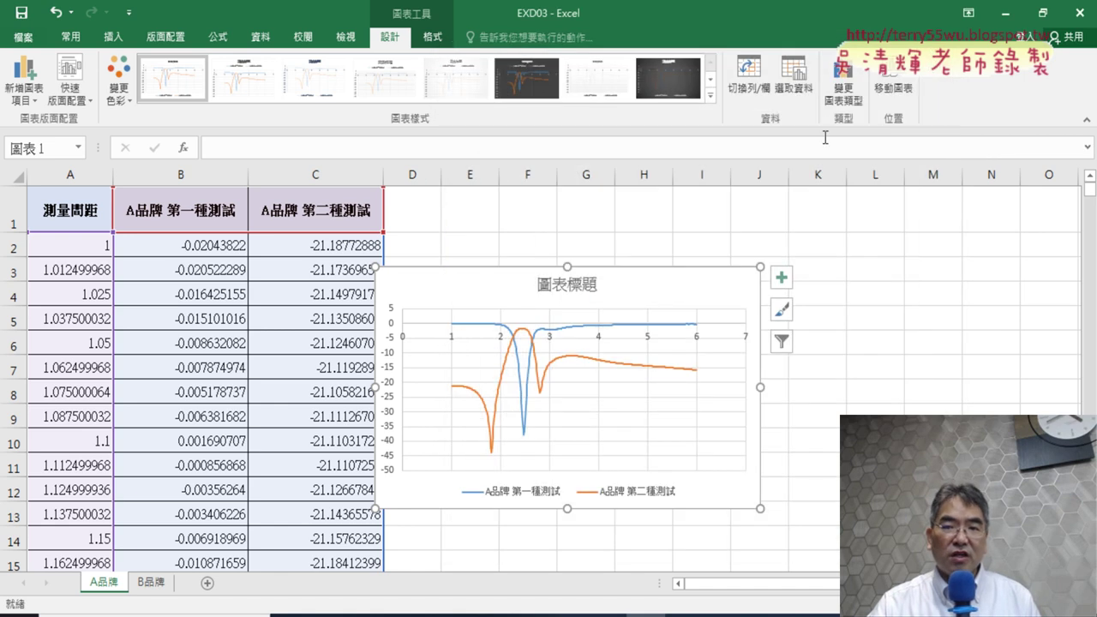
Step: Open 選取資料 and mark how the first series maps to header B1 and column B
click(800, 95)
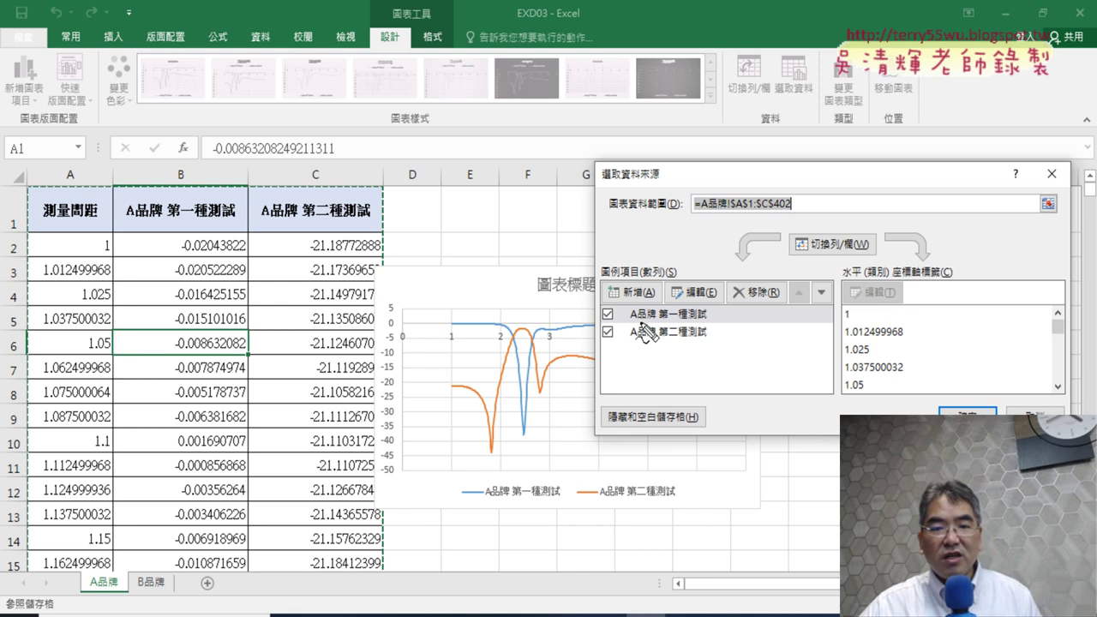
drag(657, 322, 718, 320)
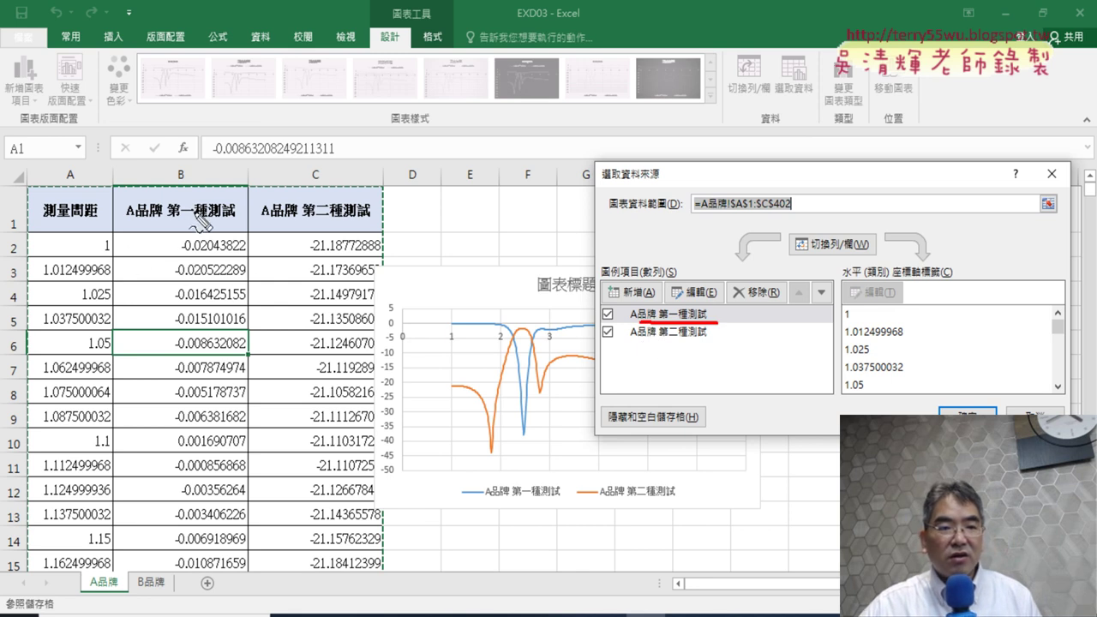
mouse_move(214, 224)
mouse_down()
mouse_move(497, 197)
mouse_move(677, 298)
mouse_up()
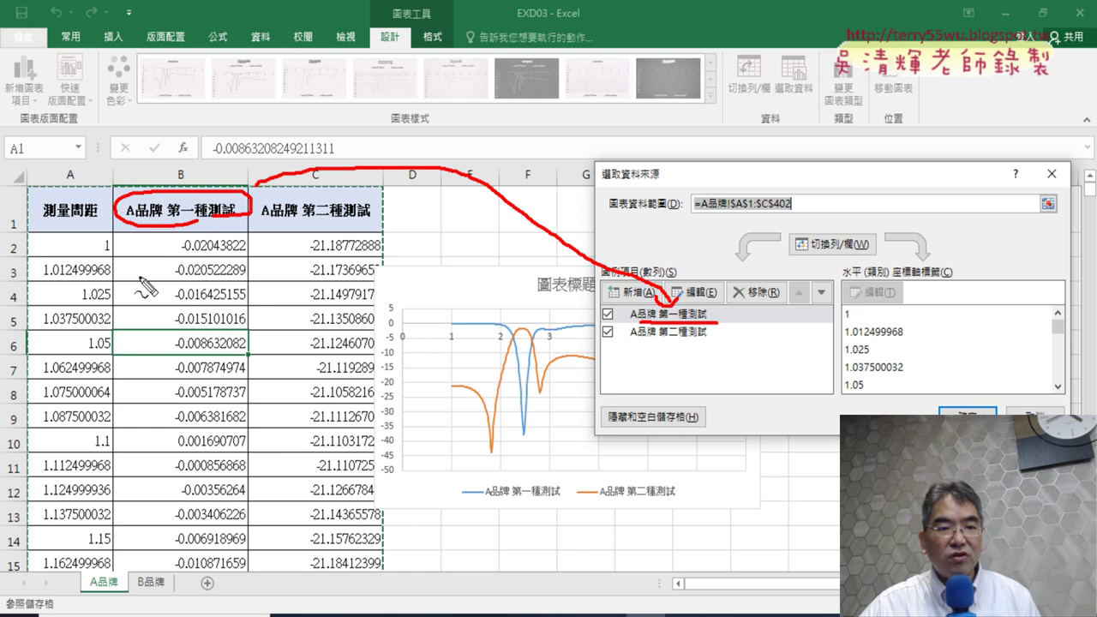
mouse_move(141, 278)
mouse_down()
mouse_move(258, 308)
mouse_move(238, 458)
mouse_move(155, 452)
mouse_up()
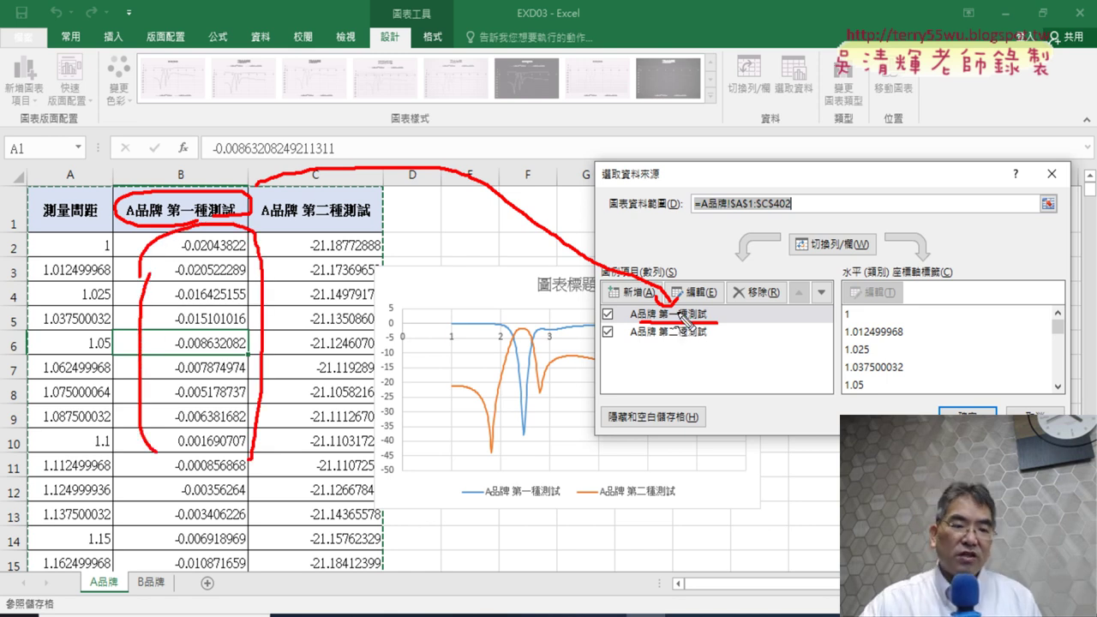
key(Escape)
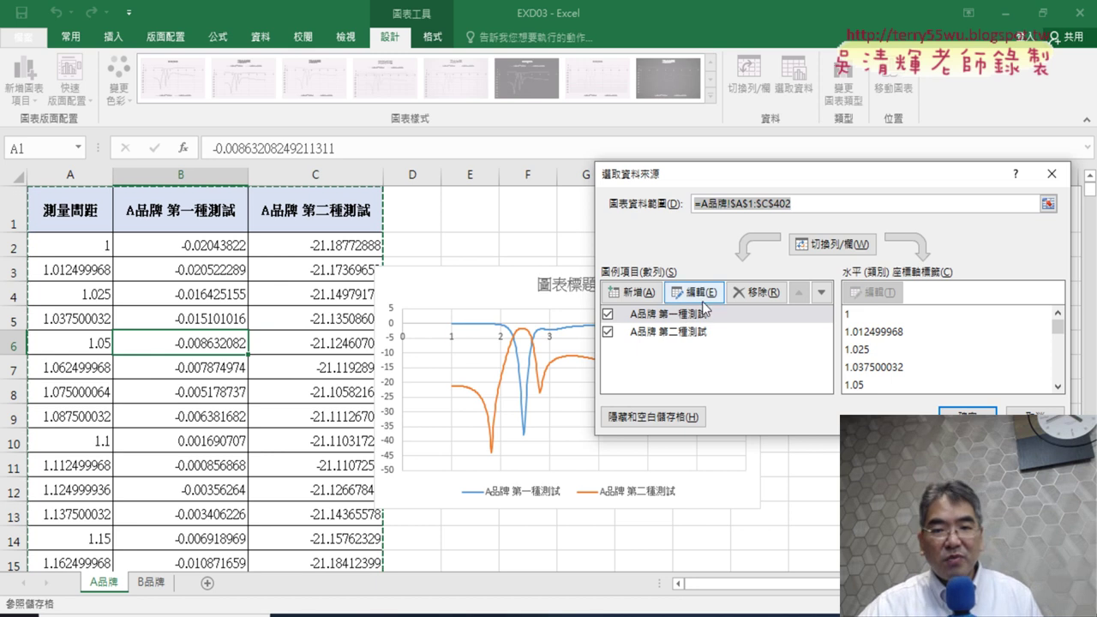
Step: Review 第一種測試's name, X range A品牌!$A$2:$A$402 and Y range A品牌!$B$2:$B$402
click(706, 314)
click(709, 296)
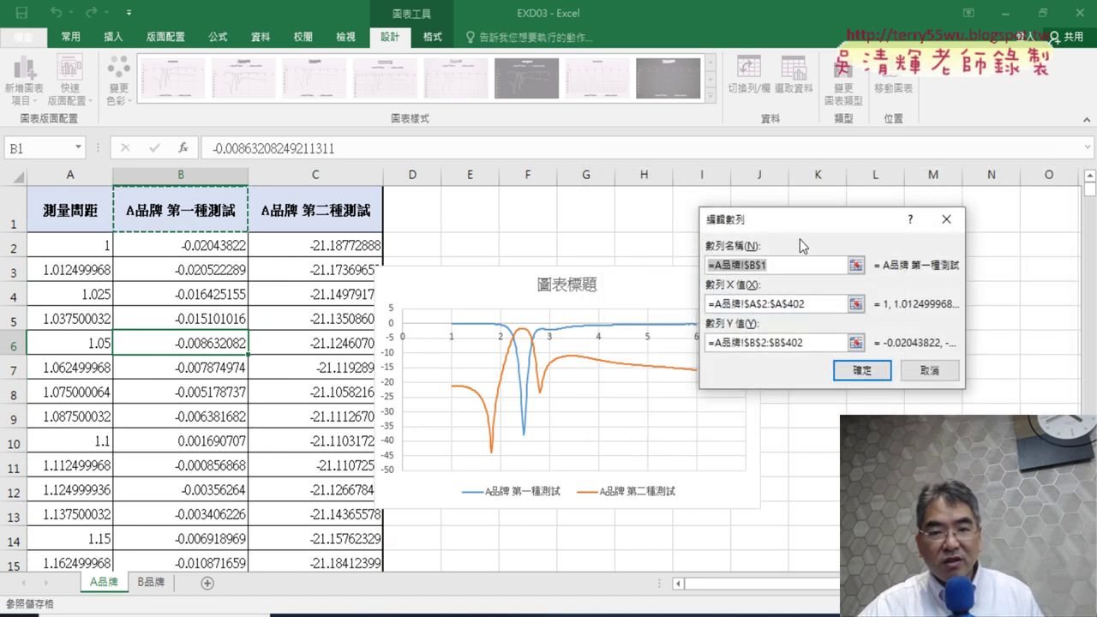
click(780, 267)
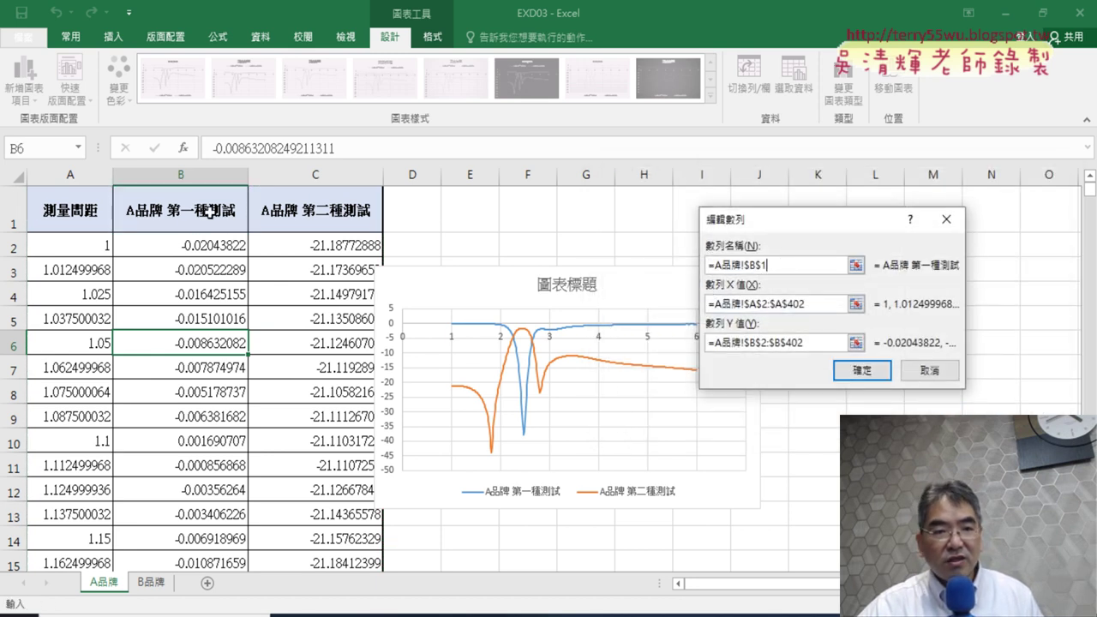
click(825, 302)
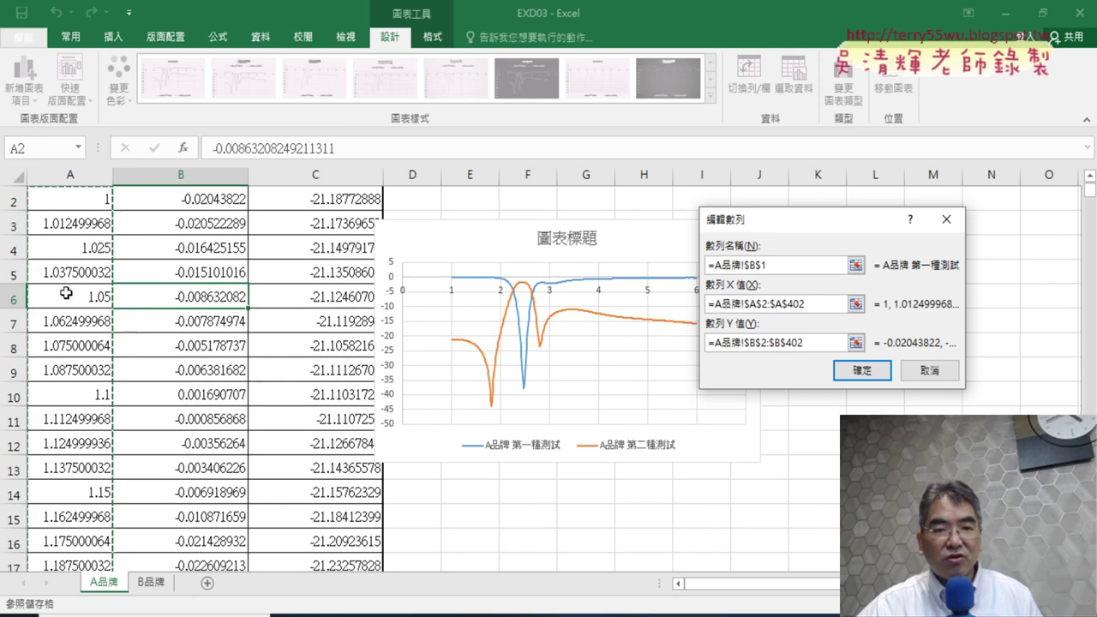
click(813, 343)
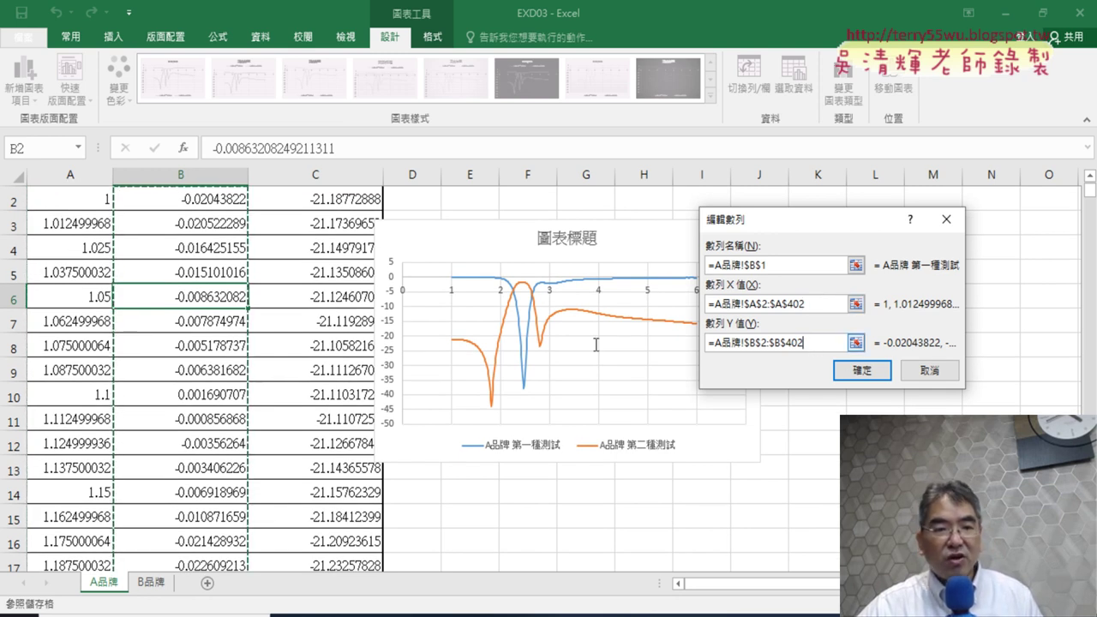
scroll(163, 300, up, 1)
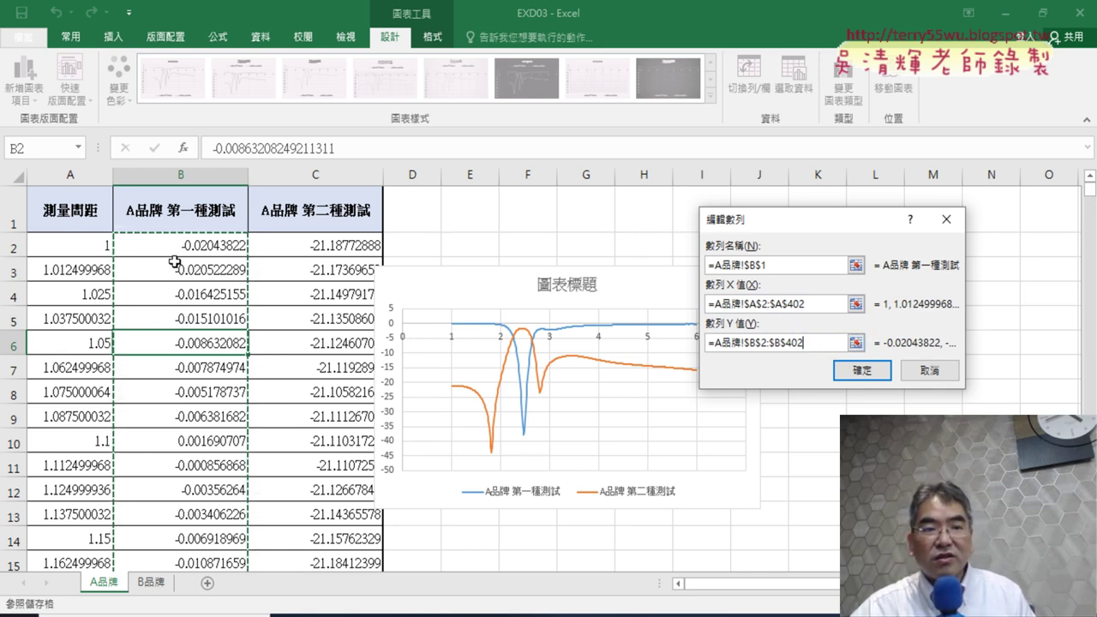
Step: Cancel the Edit Series dialog, then minimize the exam PDF to return to Select Data Source
click(927, 370)
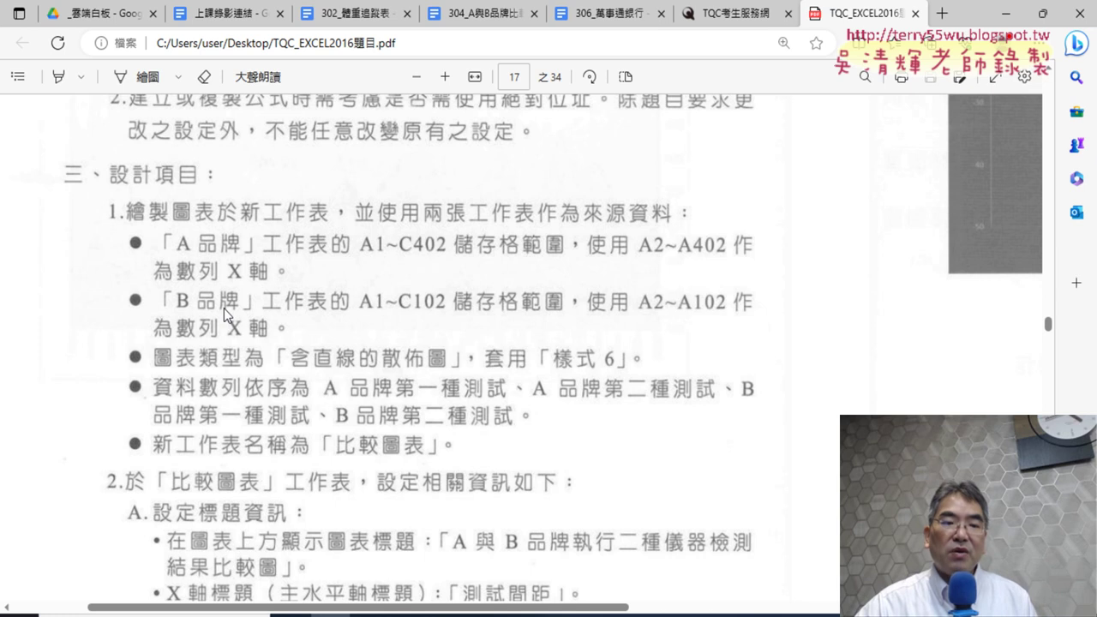
click(1005, 15)
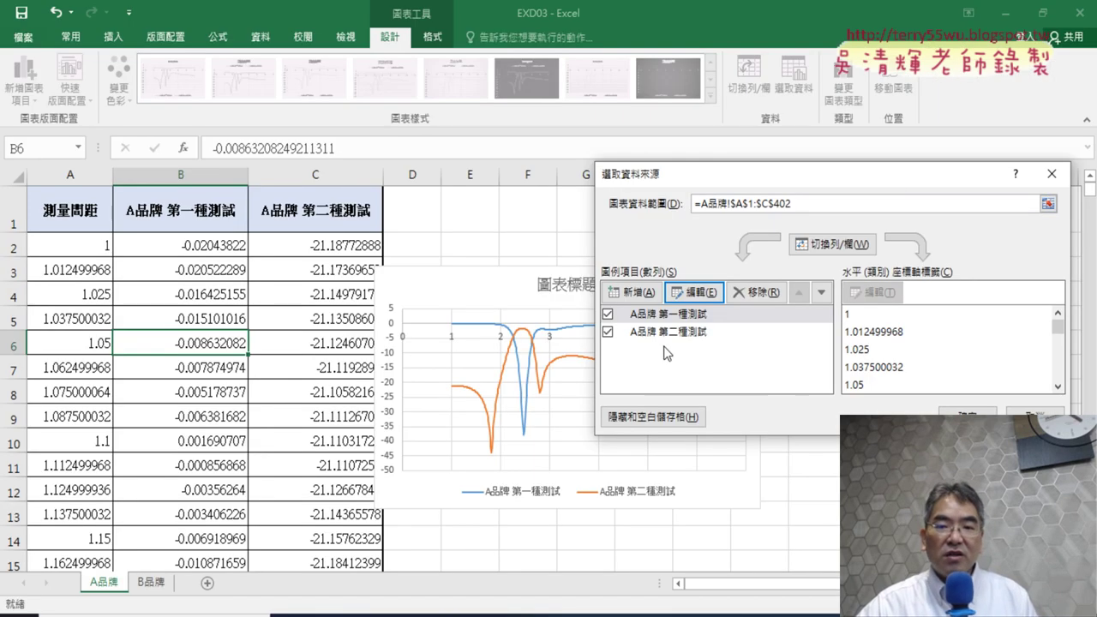
Step: Check the A品牌 第一種測試 series settings unchanged, then add an empty series 數列3
click(657, 317)
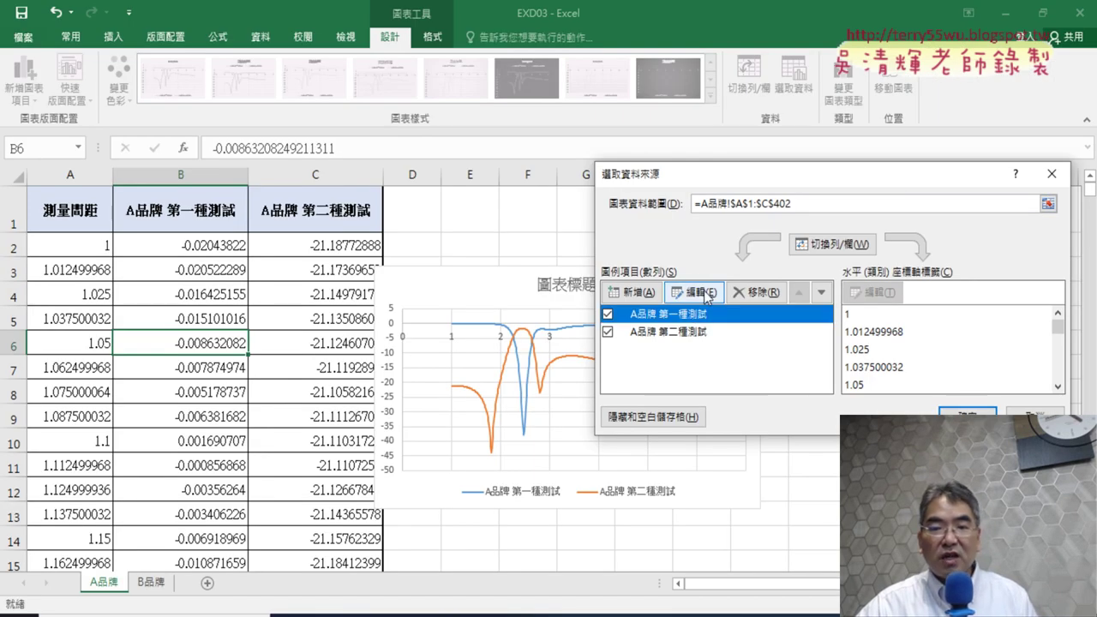
click(700, 292)
click(767, 268)
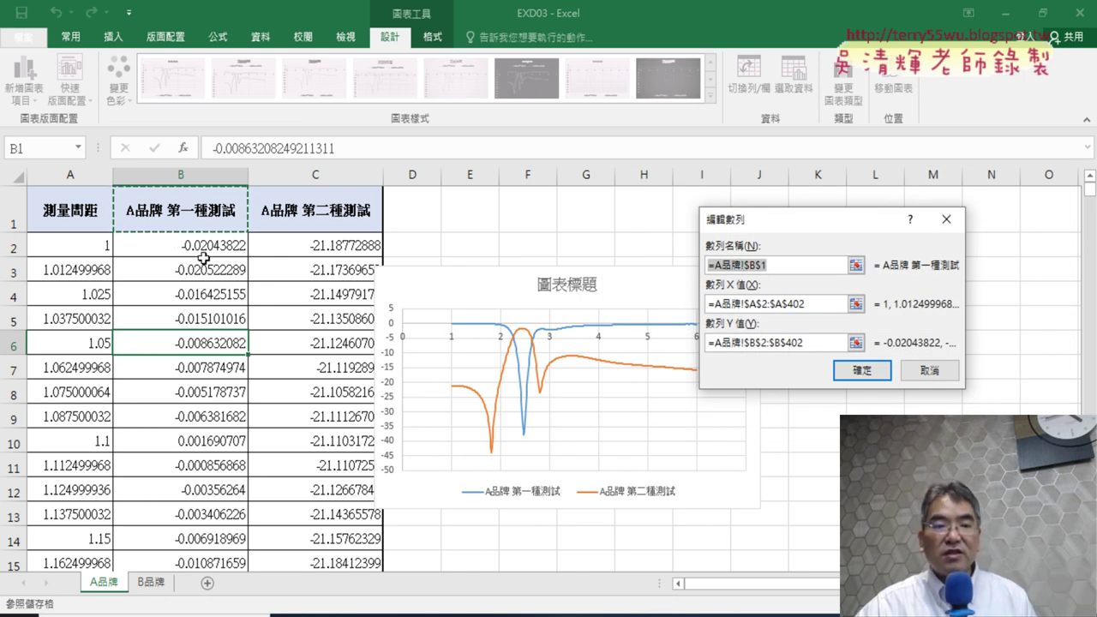
click(930, 370)
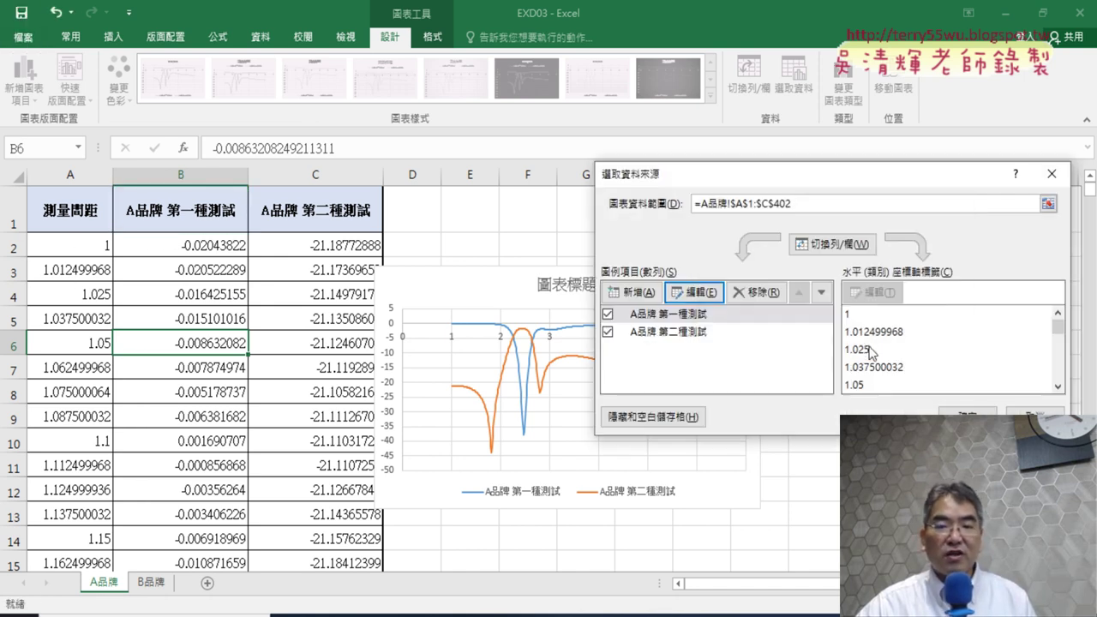
click(628, 292)
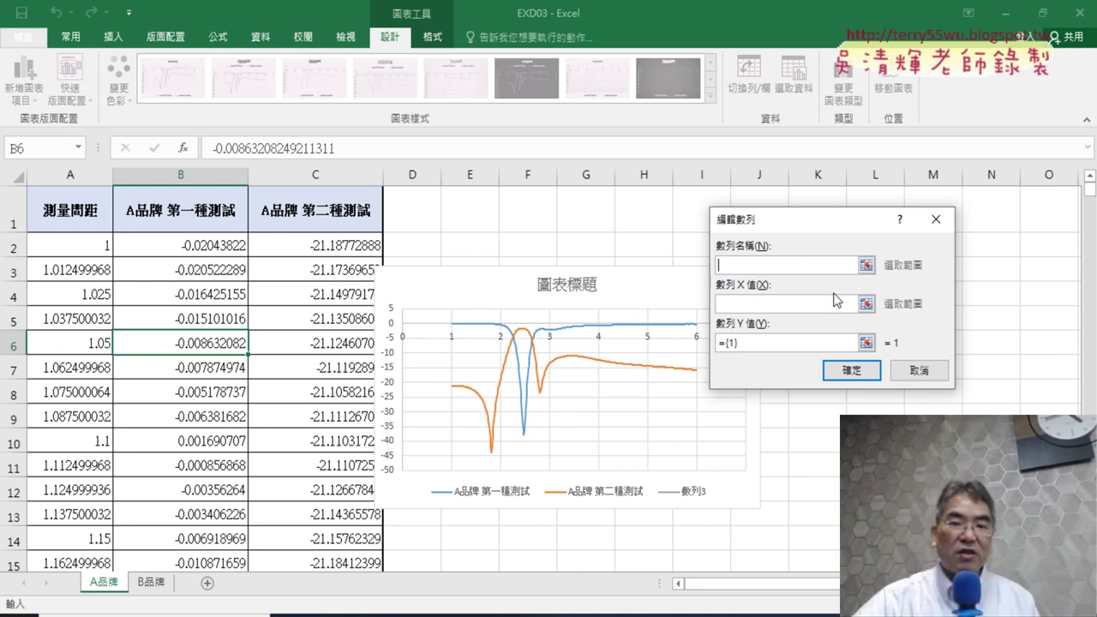
Step: Name the new series from B品牌!B1 and set its X values to B品牌 A2:A102
click(151, 583)
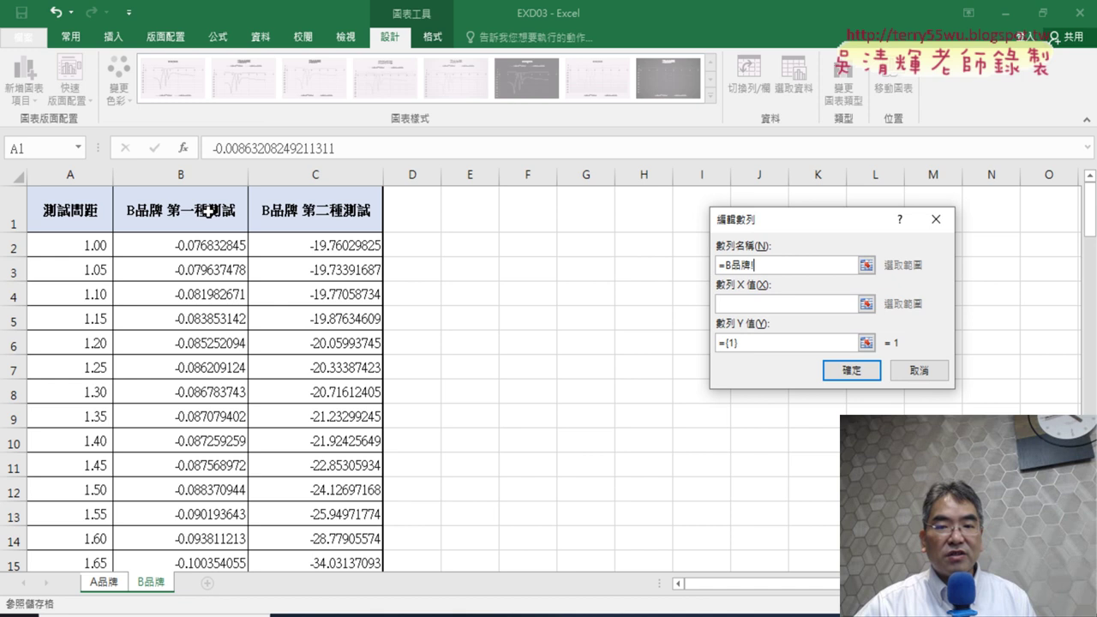
click(208, 211)
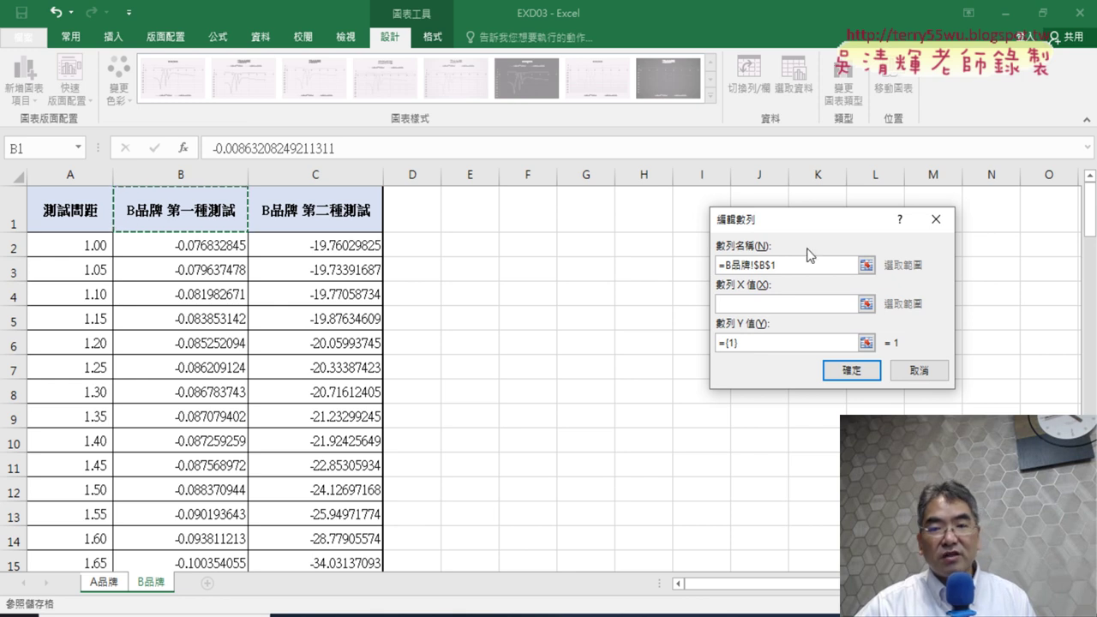
click(752, 304)
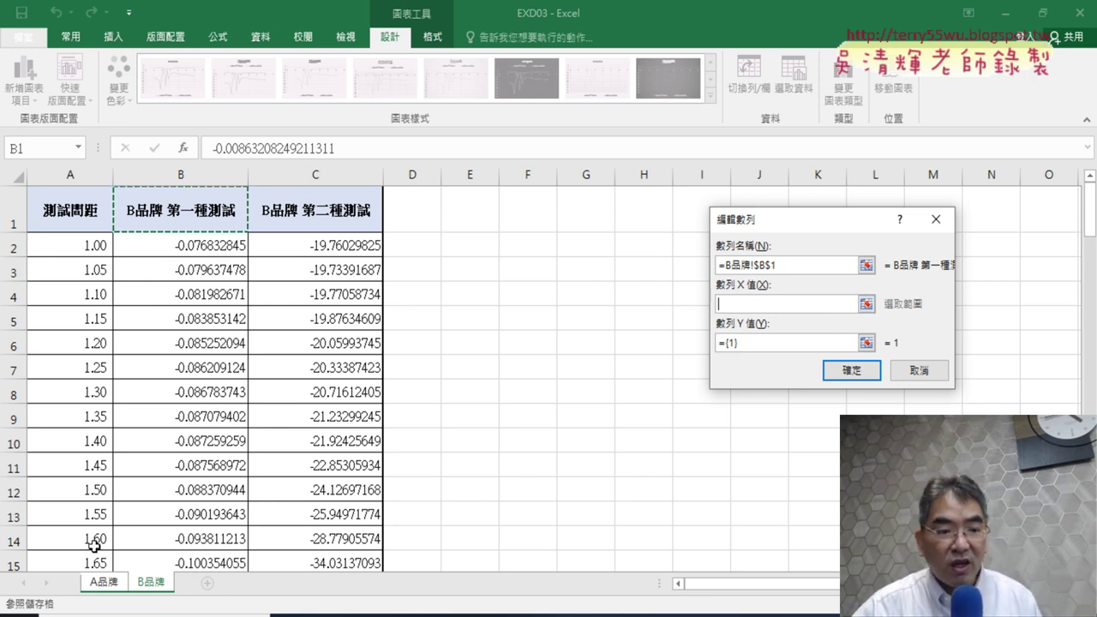
click(154, 582)
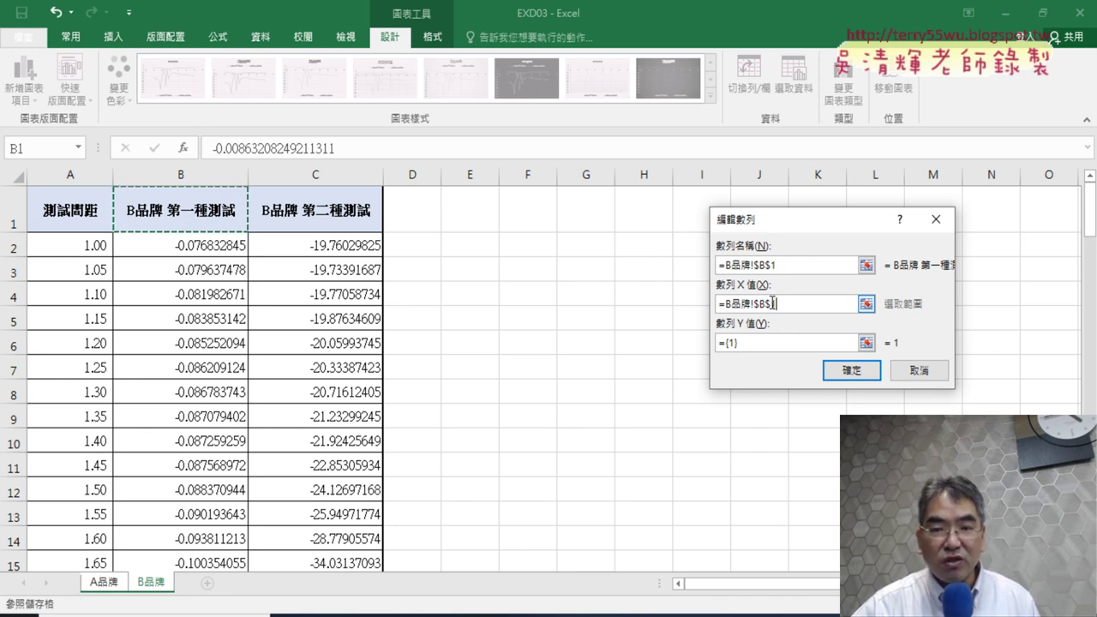
drag(779, 303, 718, 303)
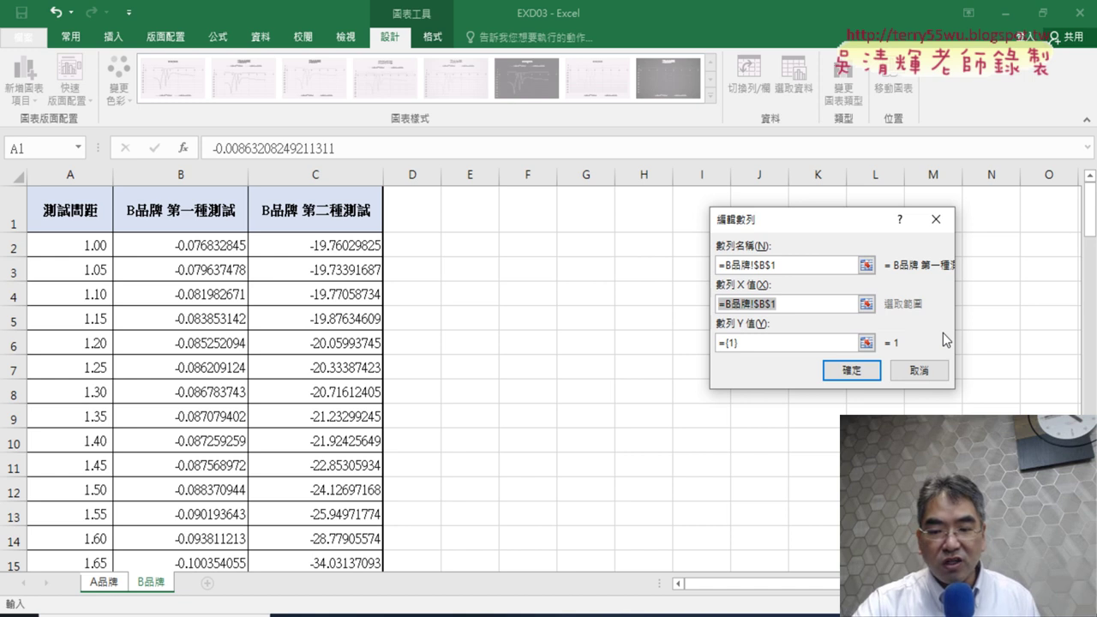
key(BackSpace)
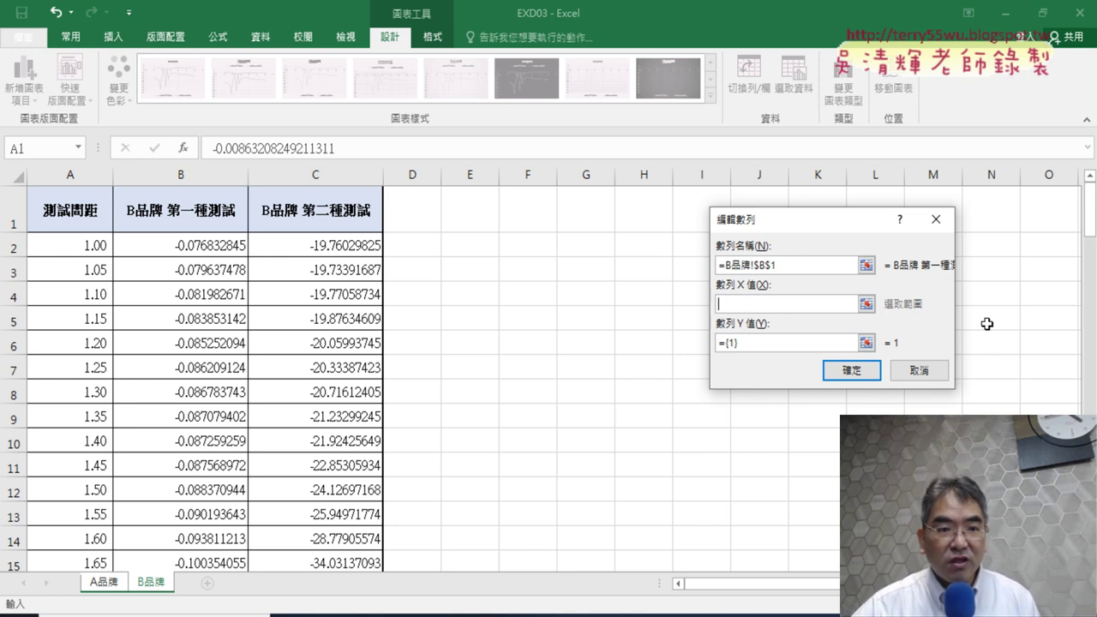
click(81, 245)
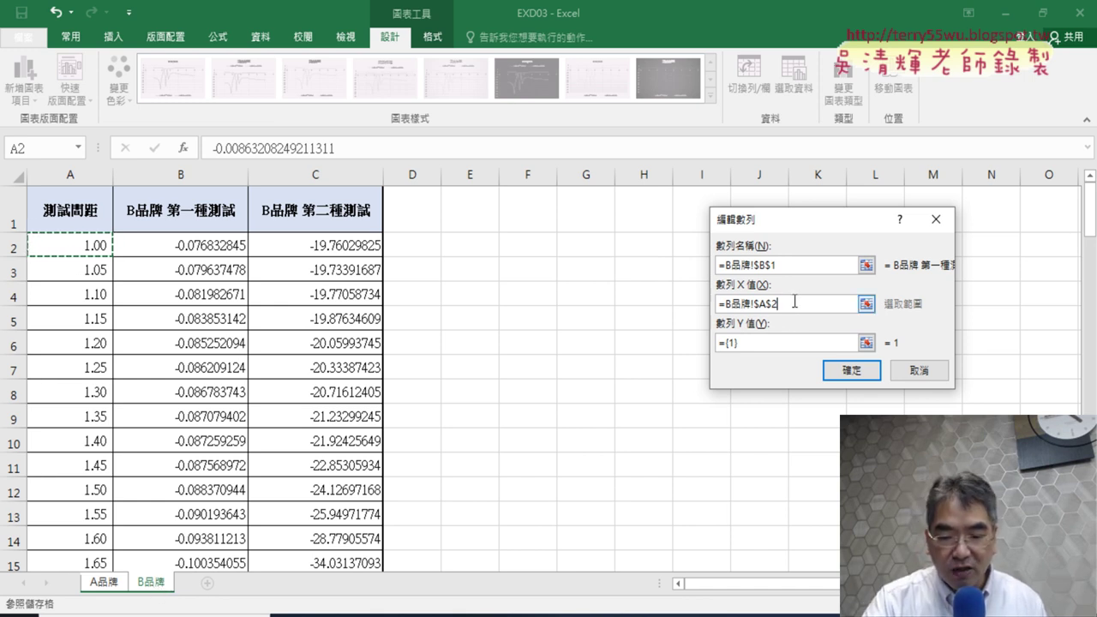
key(ctrl+shift+Down)
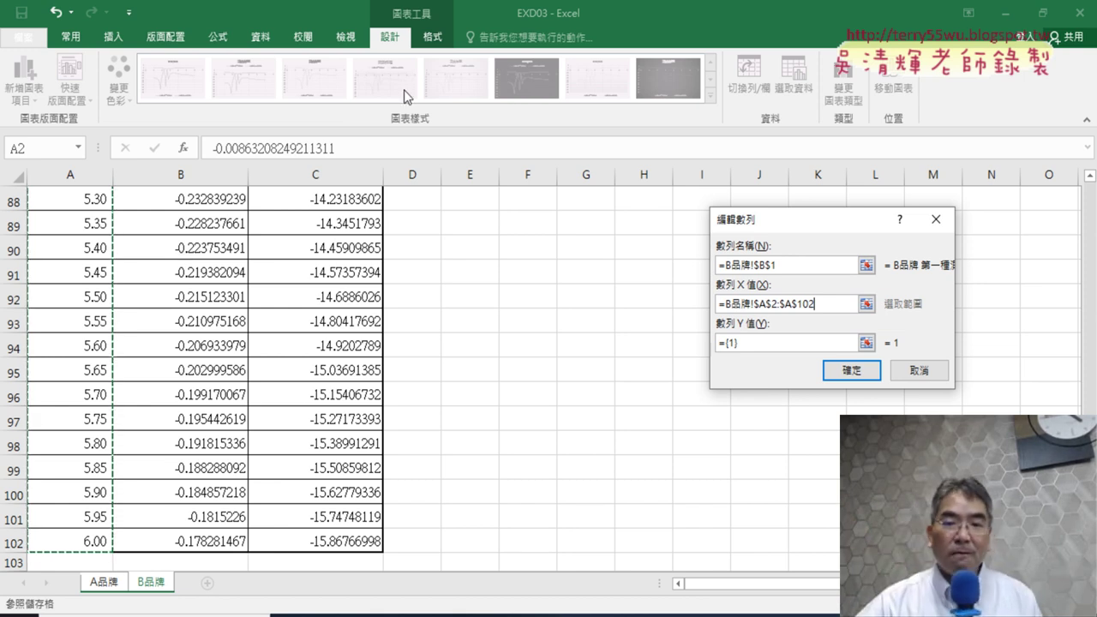
Step: Set the series Y values to B品牌 B2:B102 and confirm it
drag(743, 342, 711, 346)
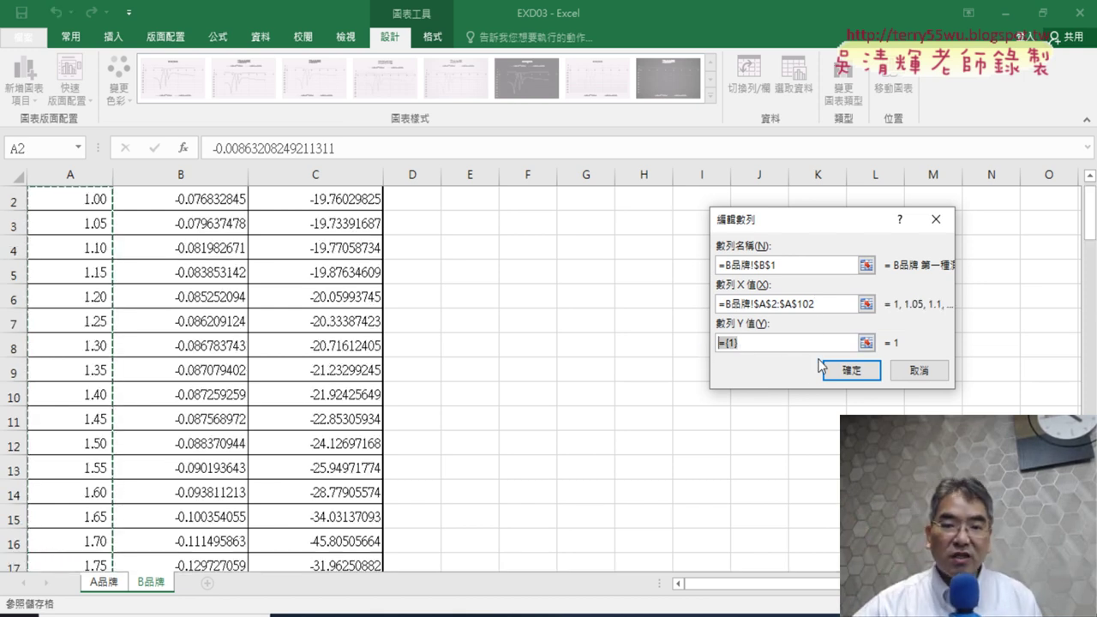
key(BackSpace)
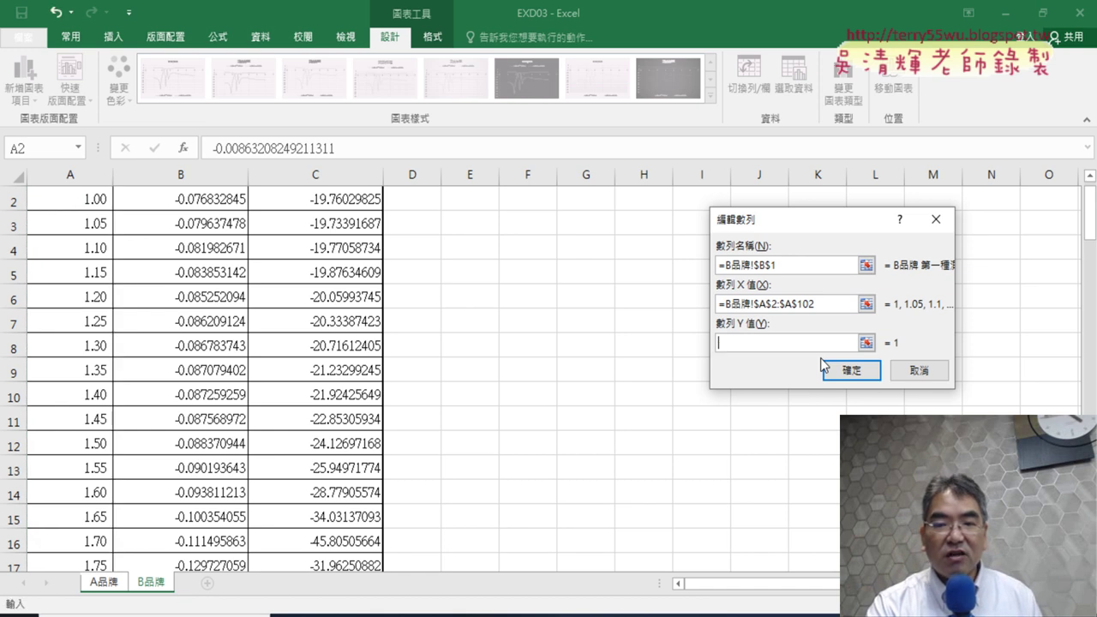
scroll(310, 340, up, 1)
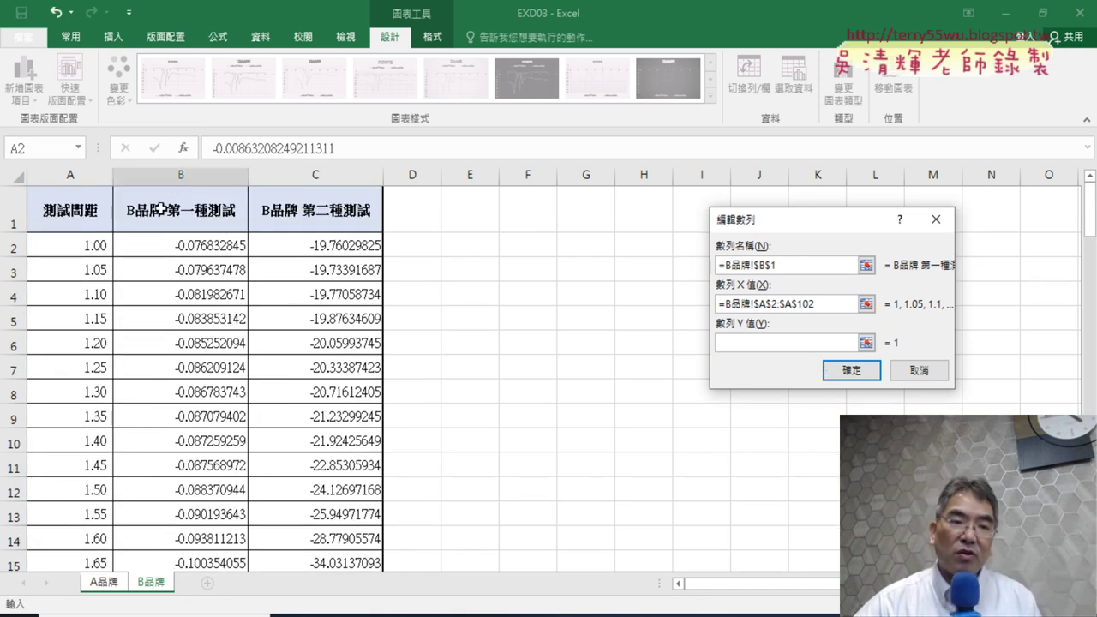
click(200, 245)
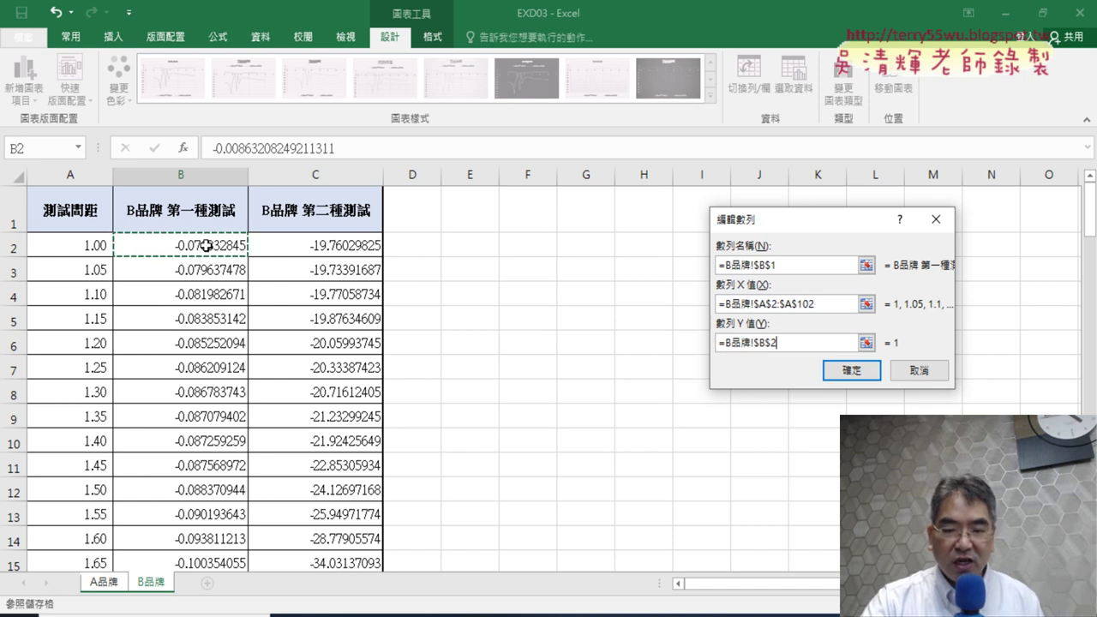
key(ctrl+shift+Down)
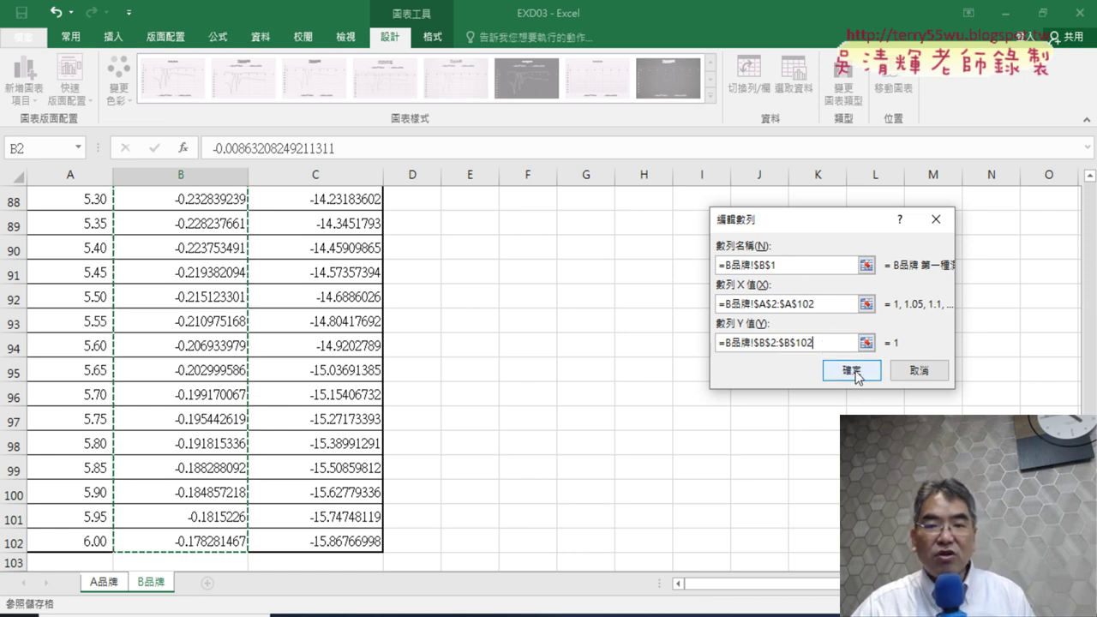
click(851, 371)
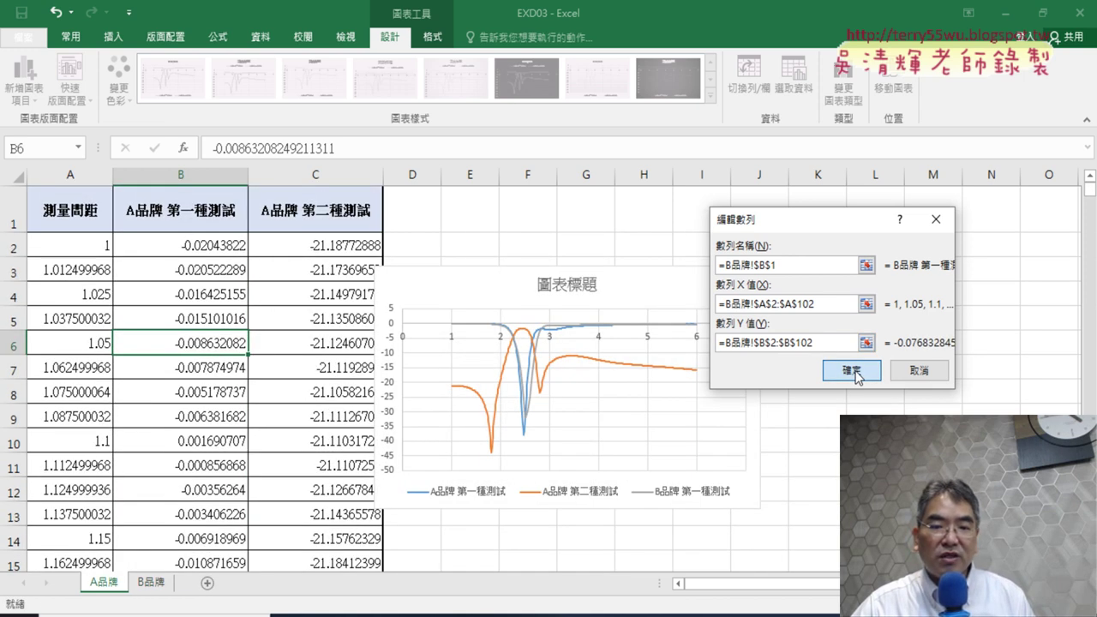
click(855, 374)
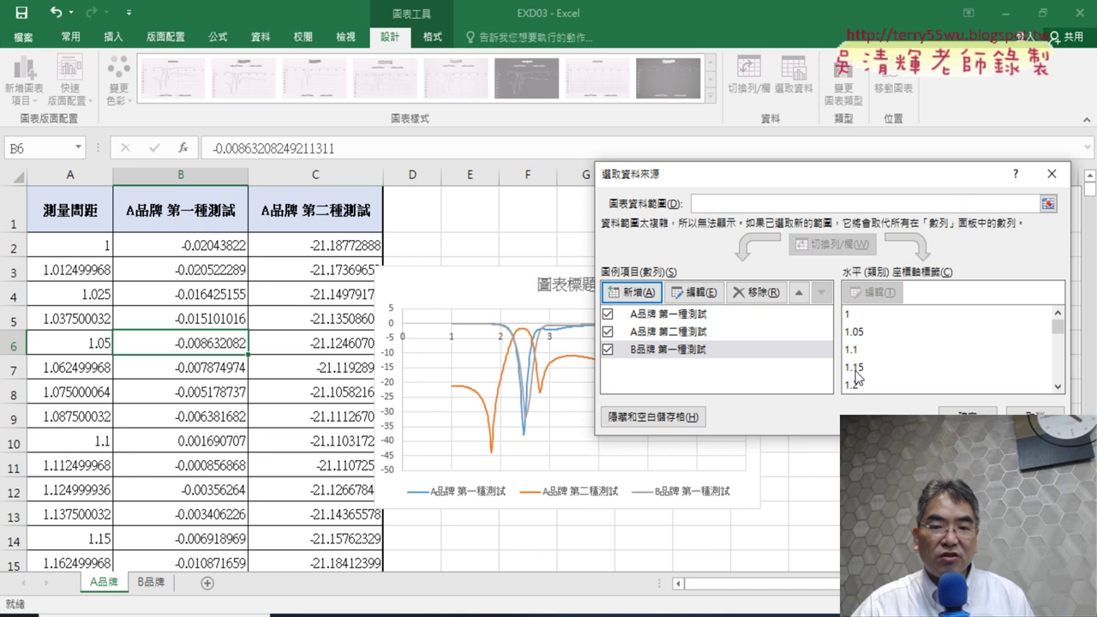
Step: Review the A品牌 第二種測試 X and Y ranges and close Select Data Source
click(704, 334)
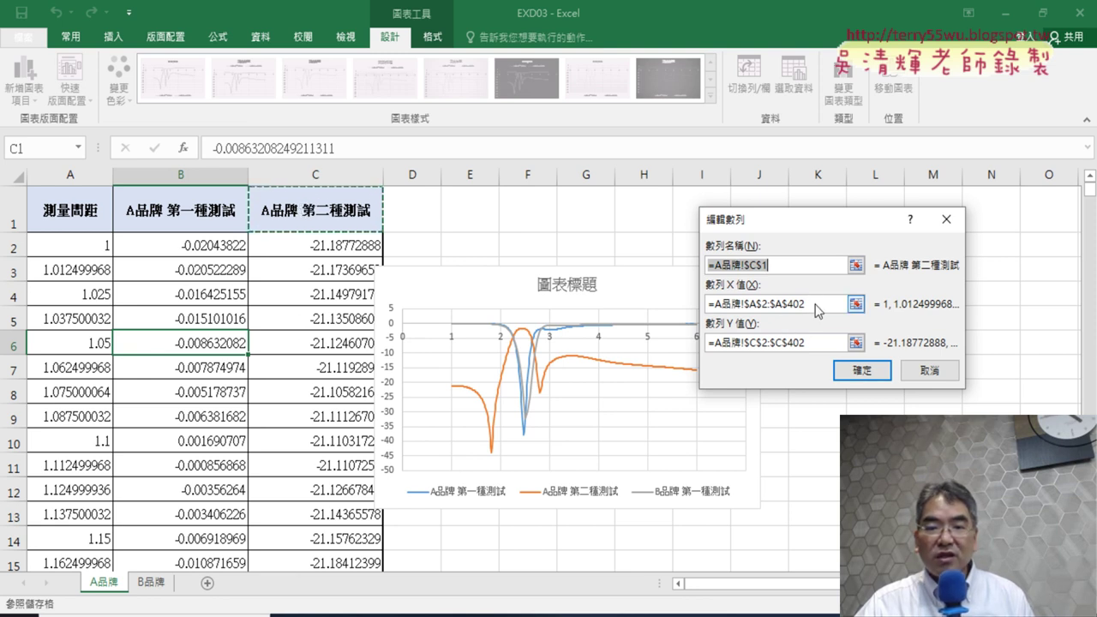
click(814, 304)
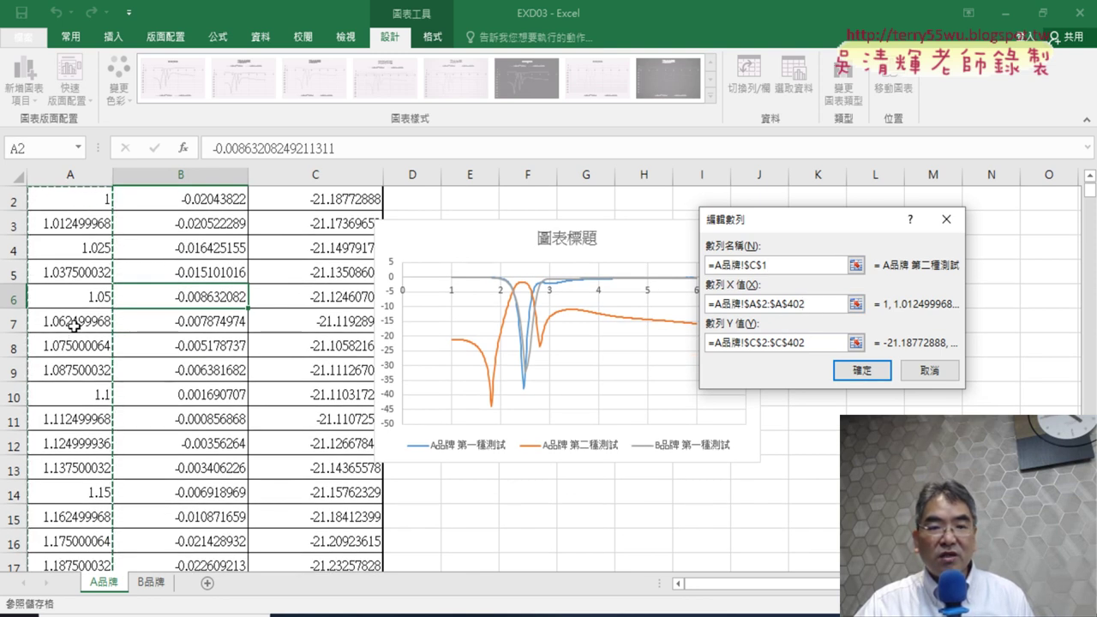
click(815, 343)
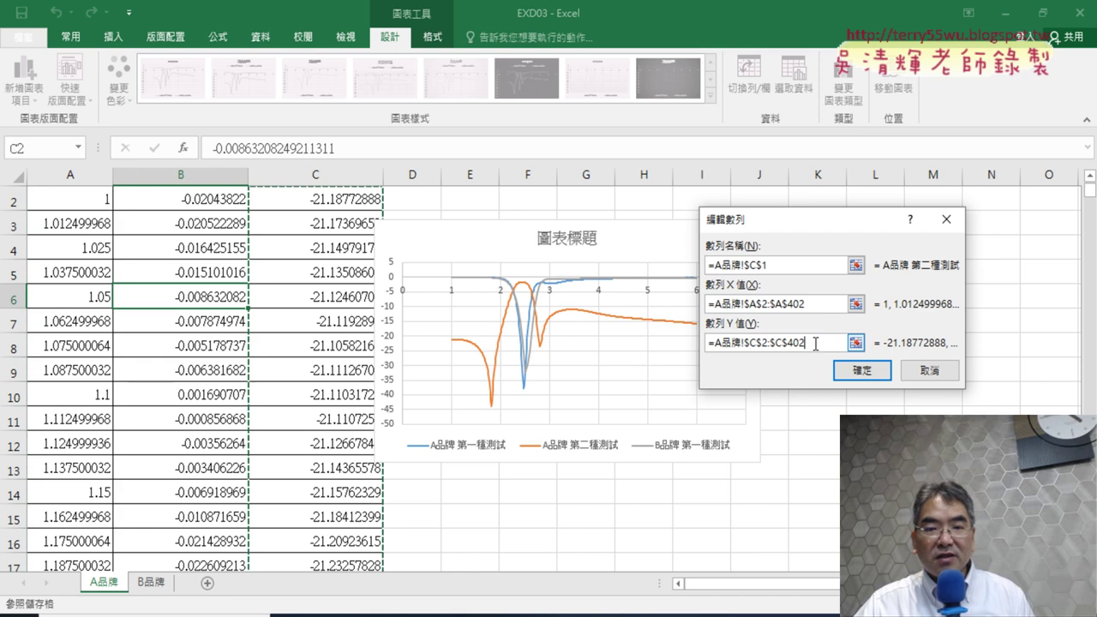
scroll(329, 233, up, 1)
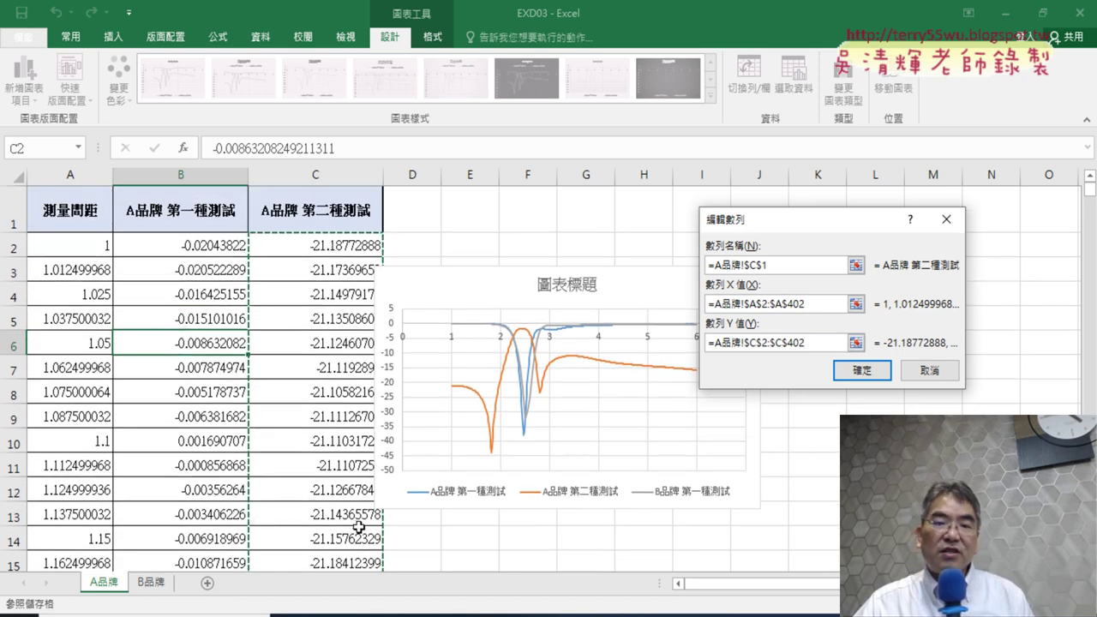
click(934, 373)
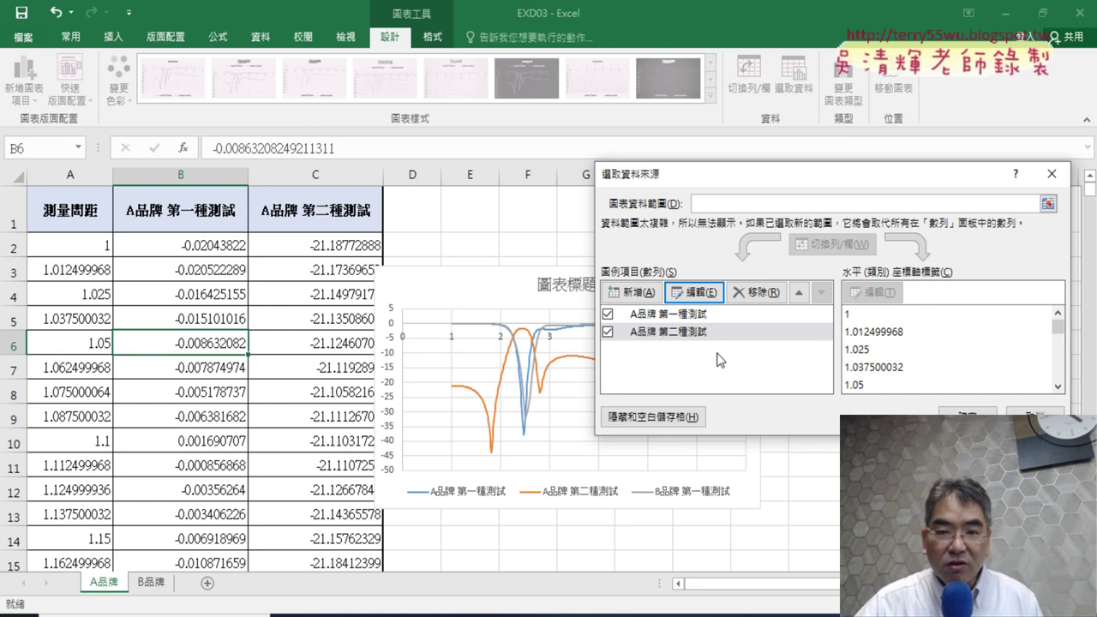
click(968, 413)
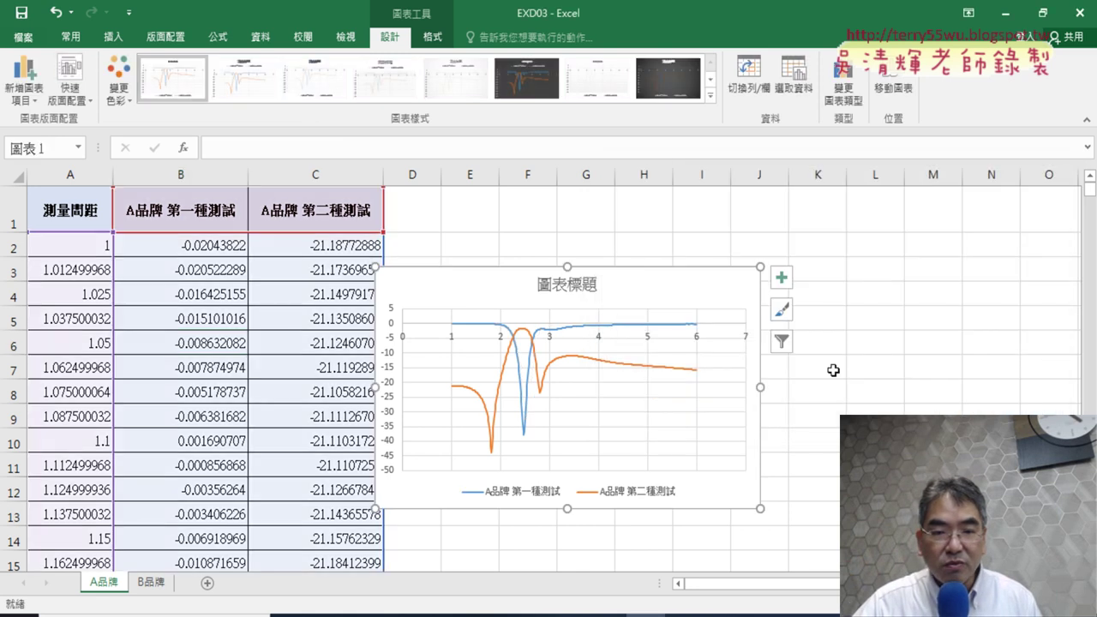
Step: Add a series named from B品牌!B1 with X values B品牌 A2:A102
click(794, 82)
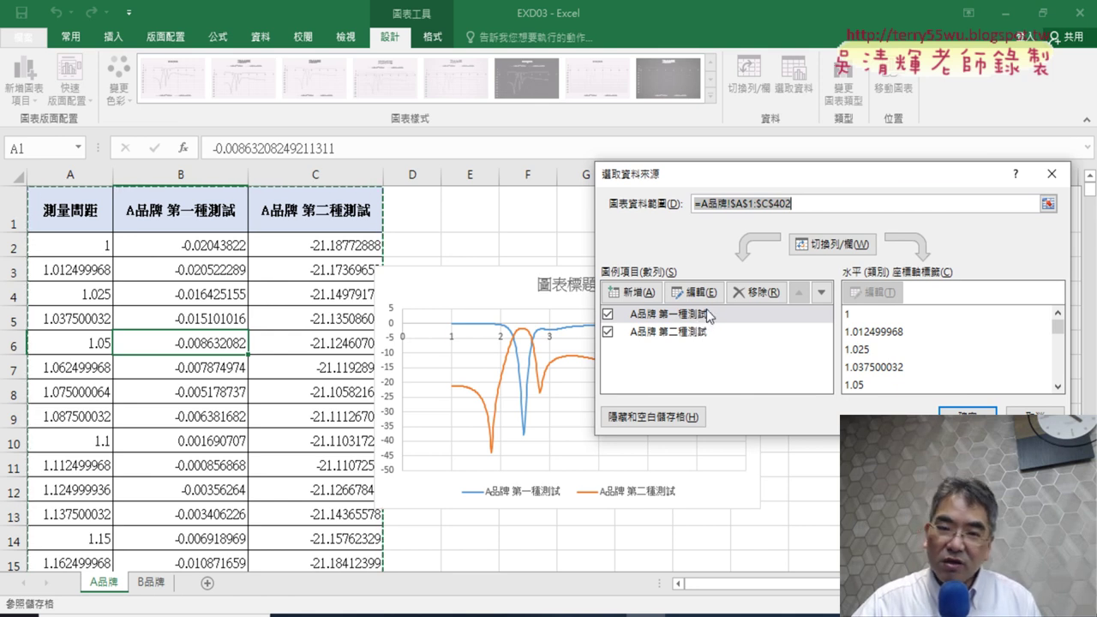
click(624, 296)
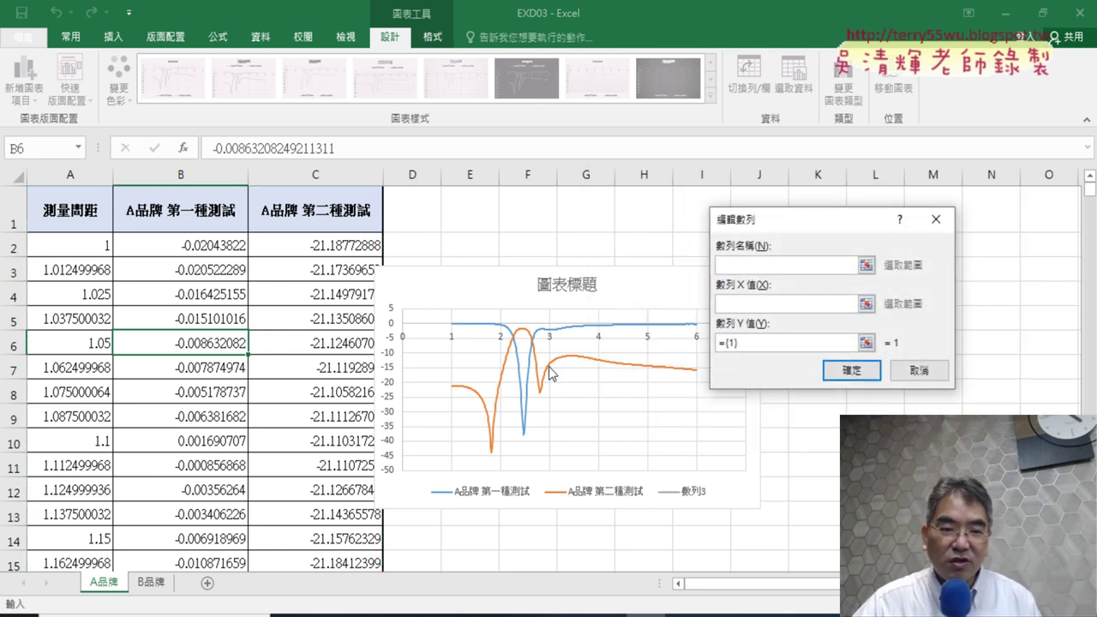
click(162, 582)
scroll(222, 257, up, 8)
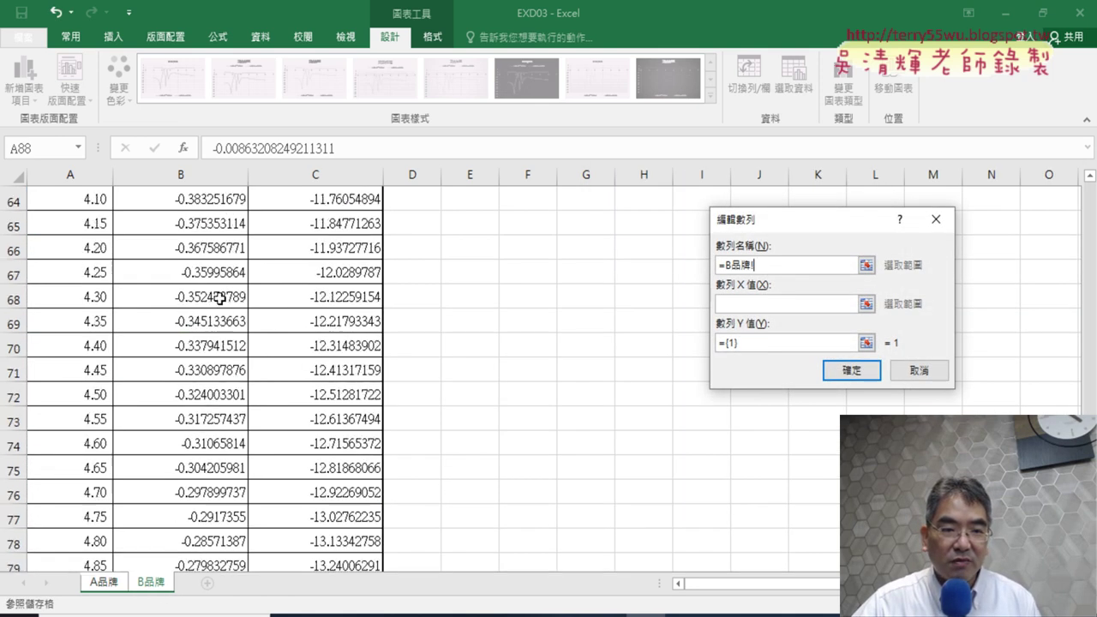
scroll(225, 299, up, 7)
scroll(225, 299, up, 8)
scroll(214, 283, up, 6)
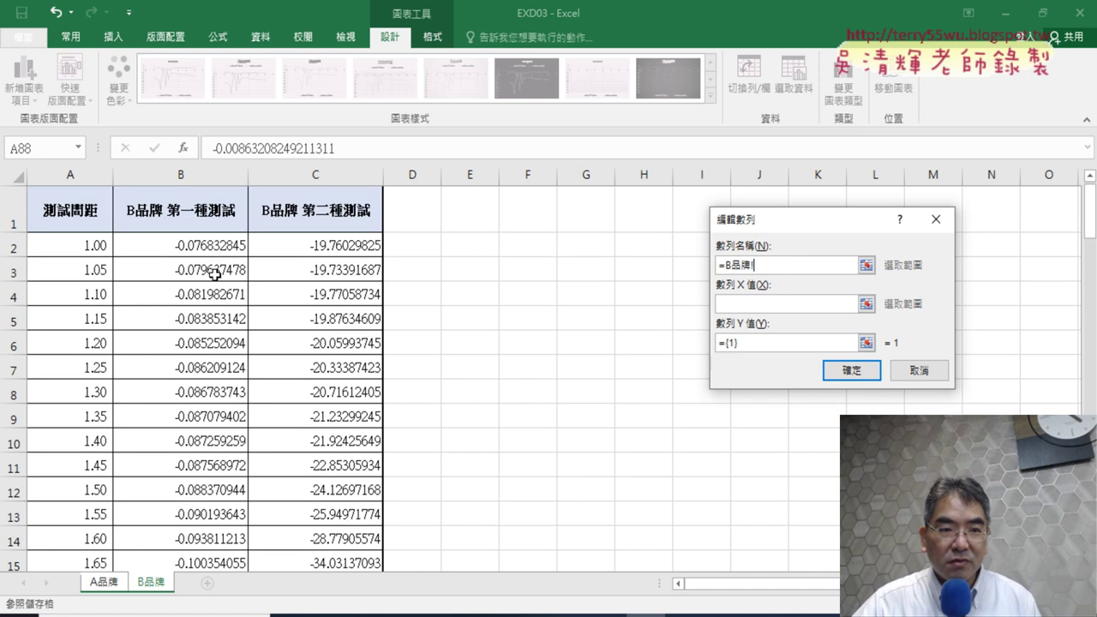
click(206, 225)
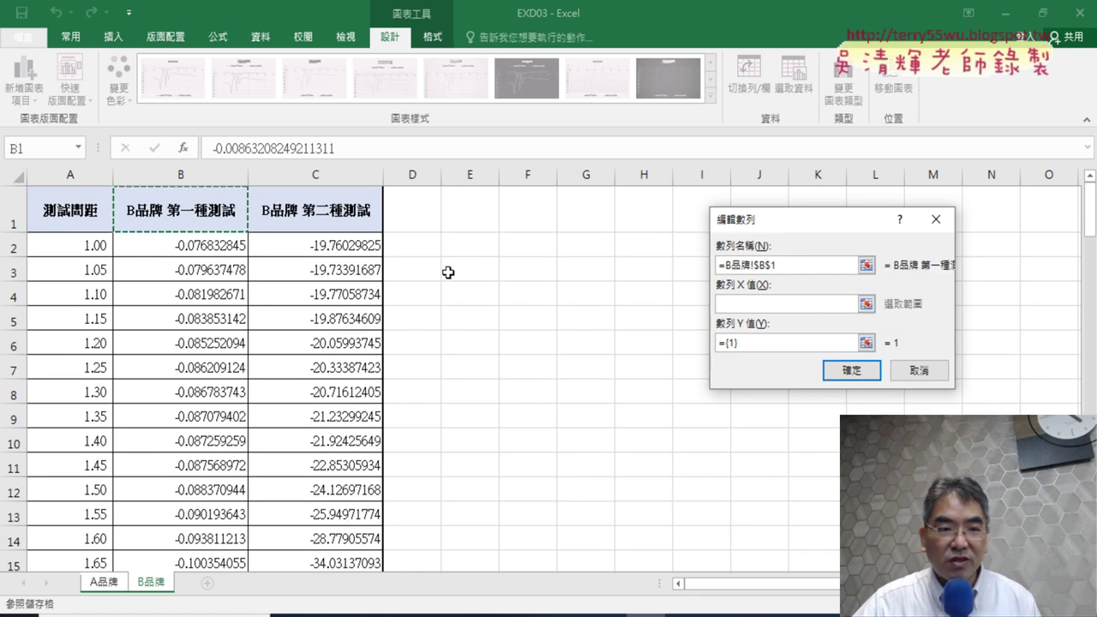
click(90, 245)
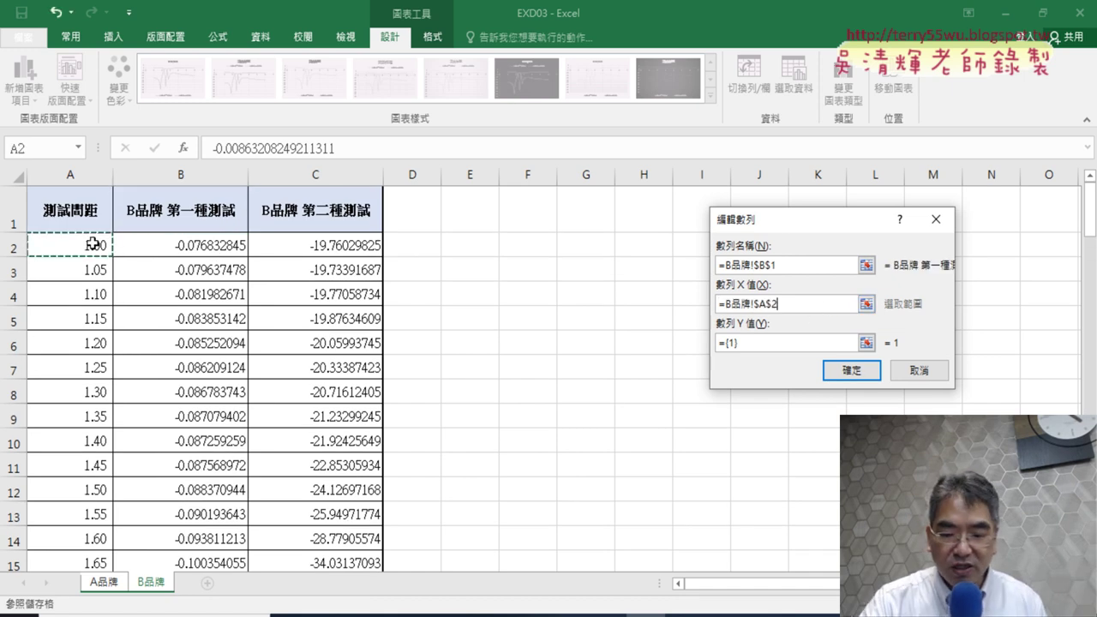
key(ctrl+shift+Down)
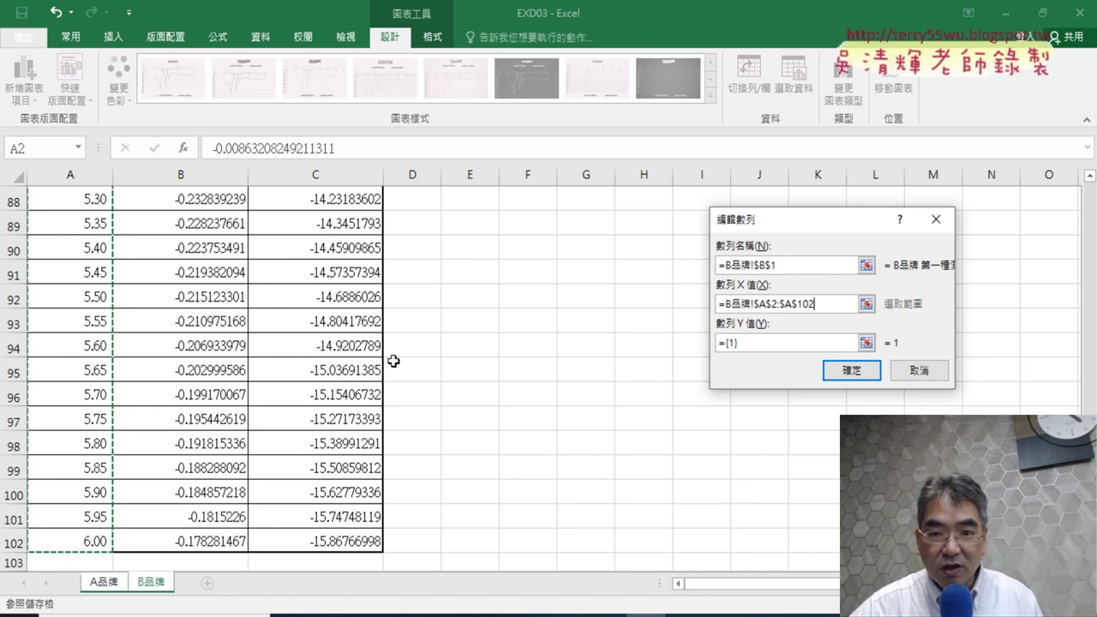
Step: Set its Y values to B品牌 B2:B102, correcting a C2 start, and confirm
key(Tab)
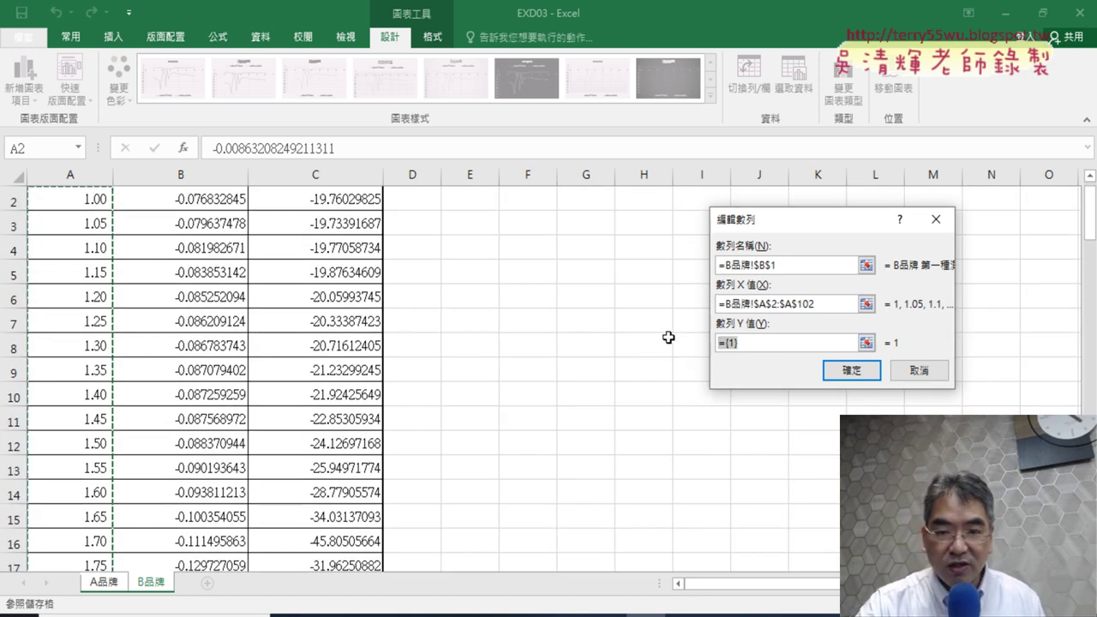
key(BackSpace)
scroll(294, 268, up, 1)
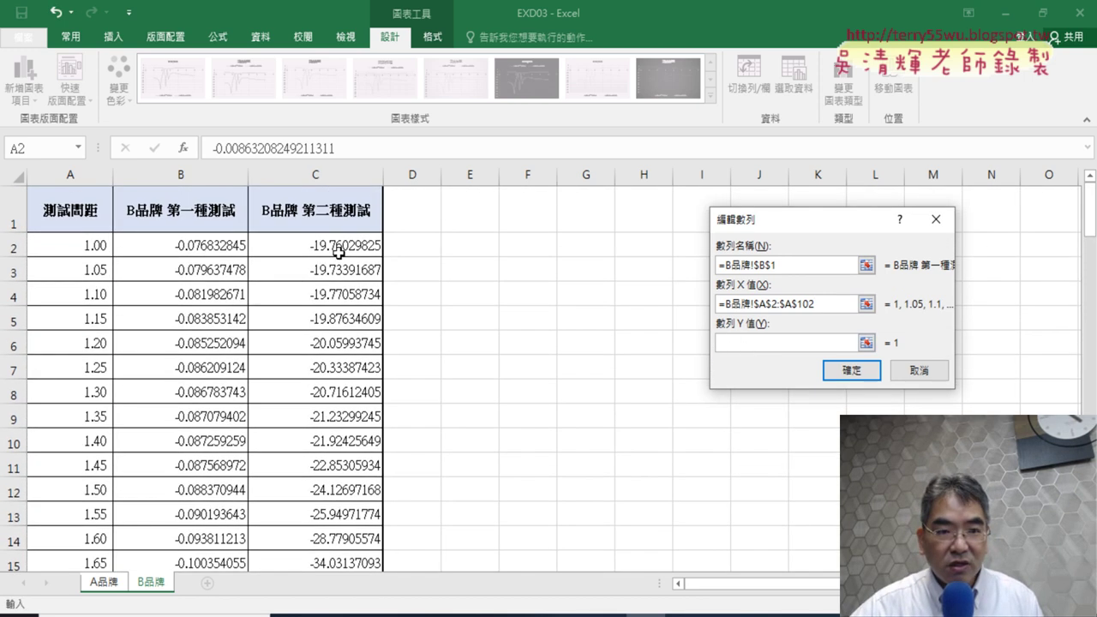
click(338, 251)
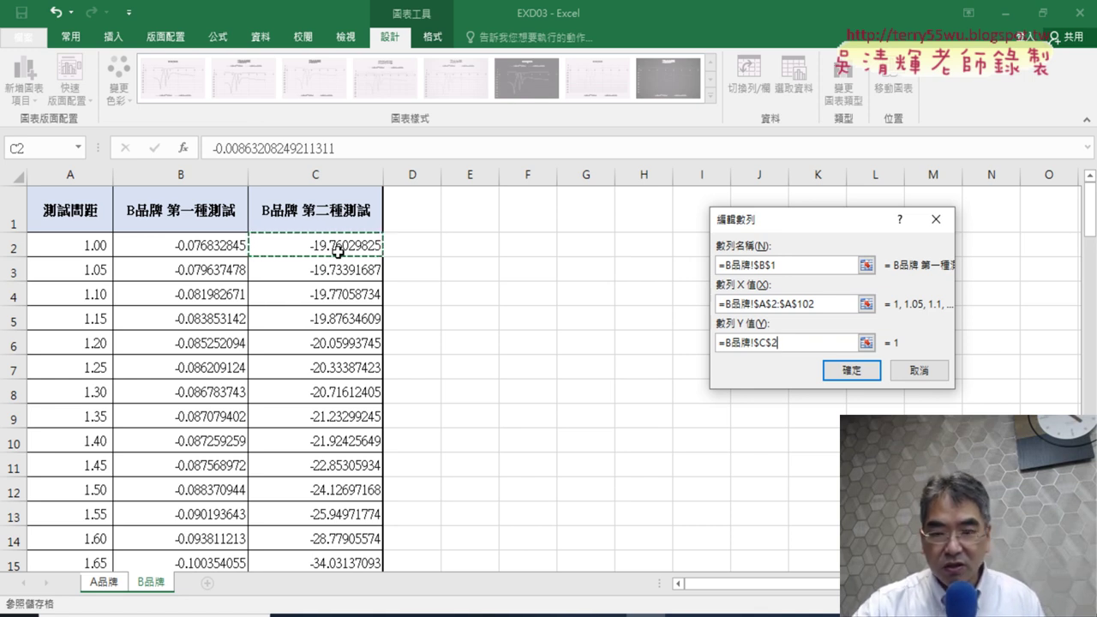
click(181, 244)
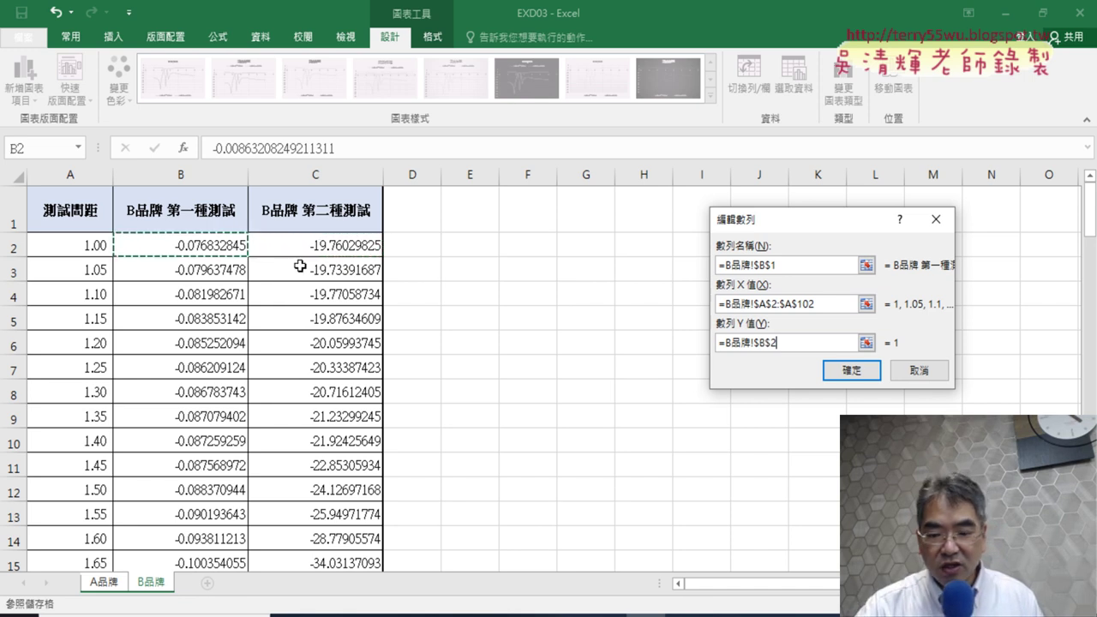
key(ctrl+shift+Down)
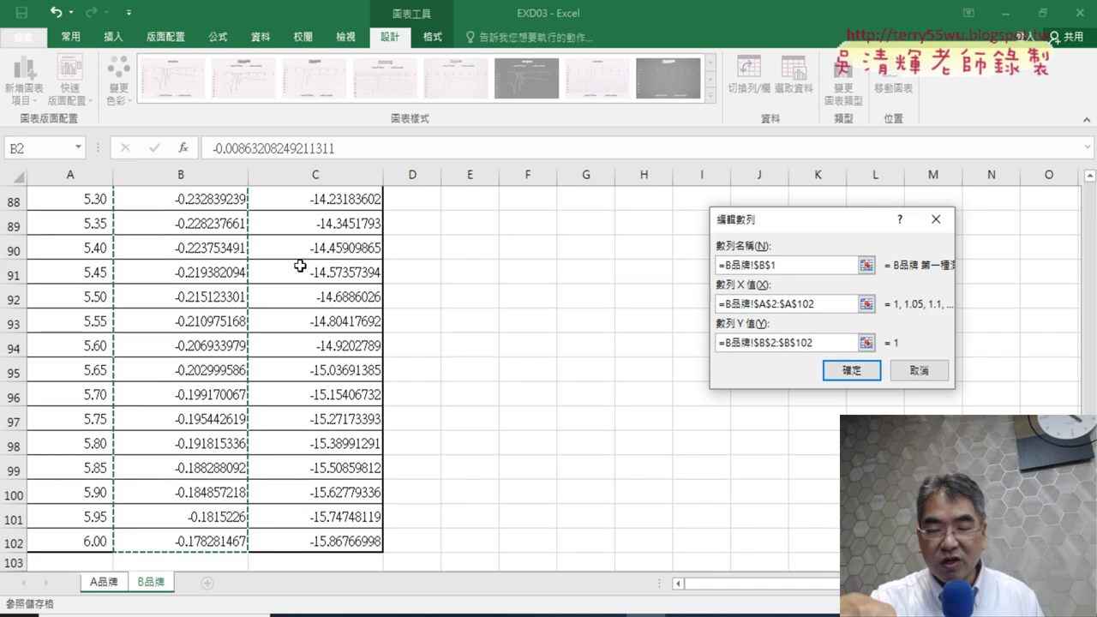
click(853, 370)
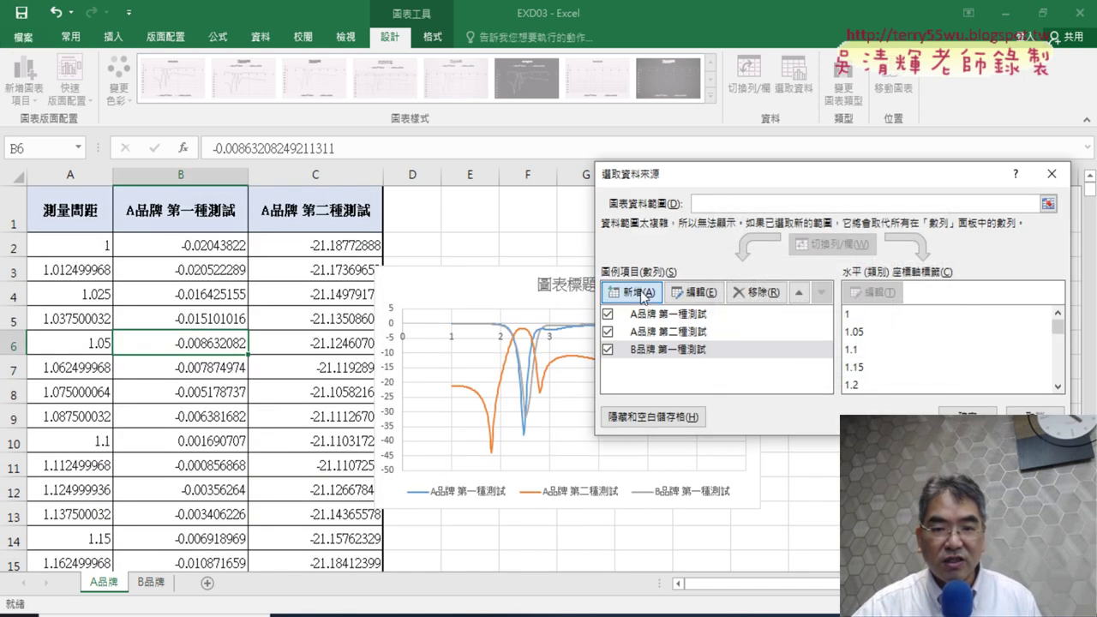
Step: Add a series named from B品牌!C1 with X values B品牌 A2:A102
click(631, 292)
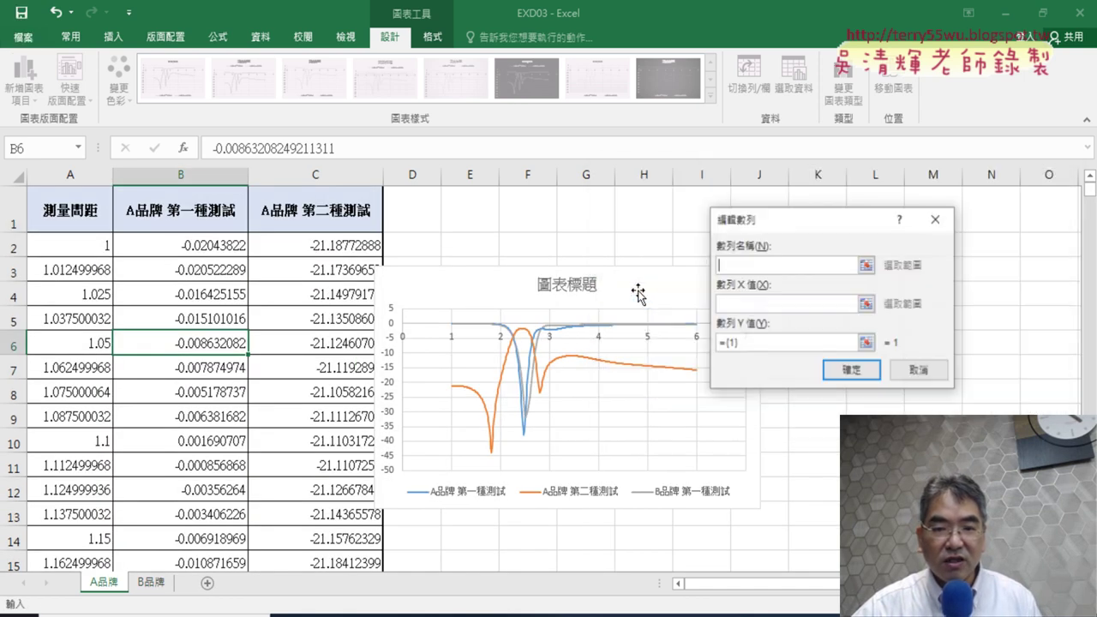
click(152, 582)
scroll(328, 347, up, 5)
scroll(328, 347, up, 7)
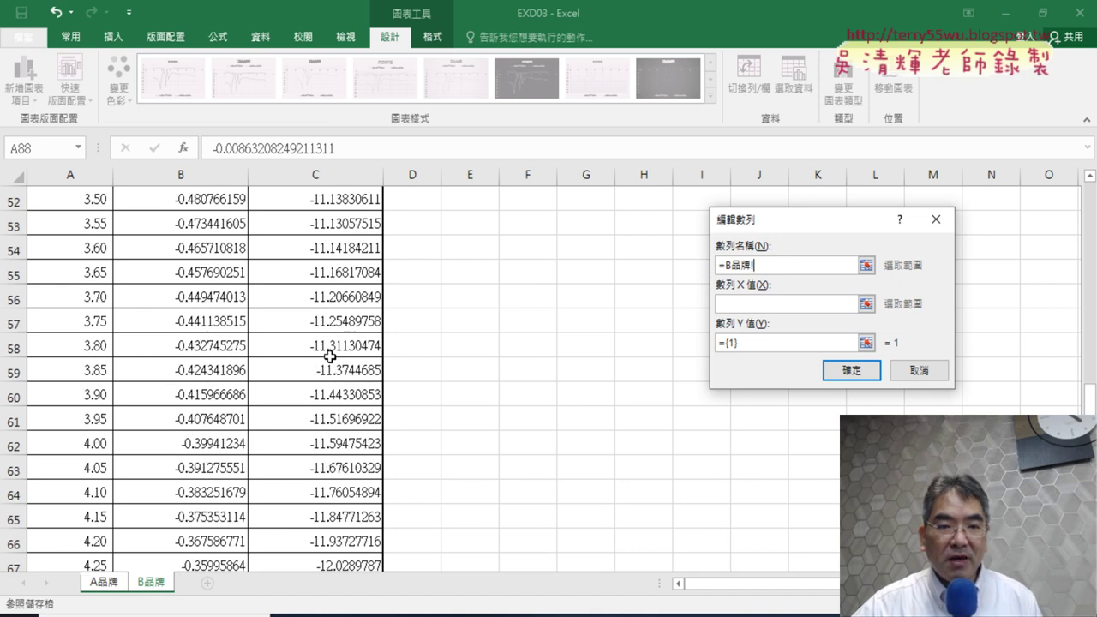
scroll(329, 357, up, 8)
scroll(329, 357, up, 5)
scroll(329, 357, up, 4)
click(310, 209)
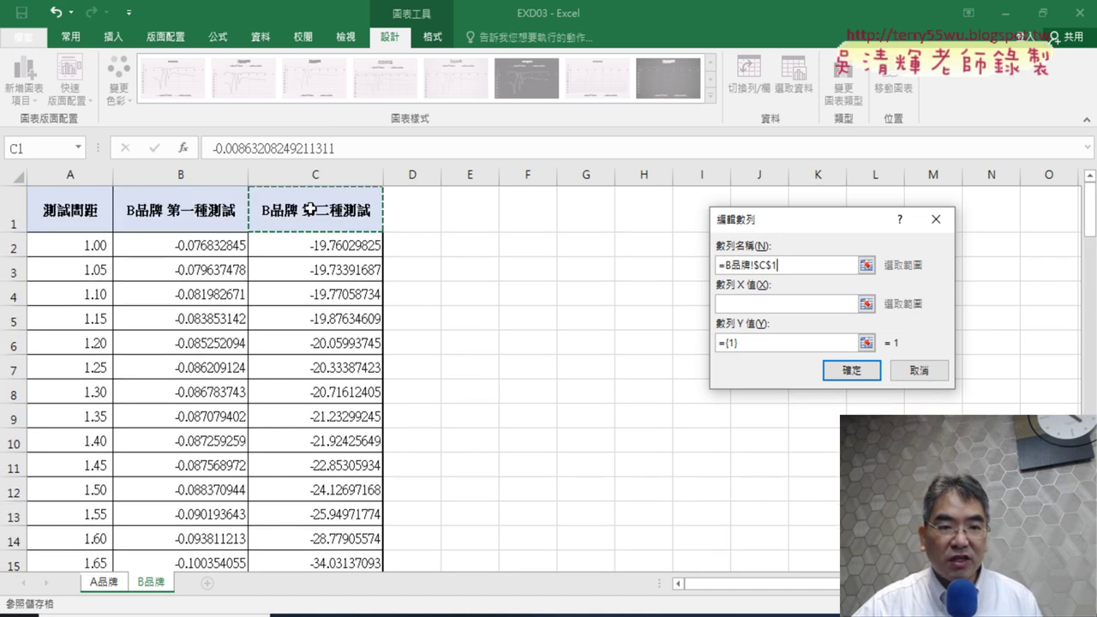
click(751, 305)
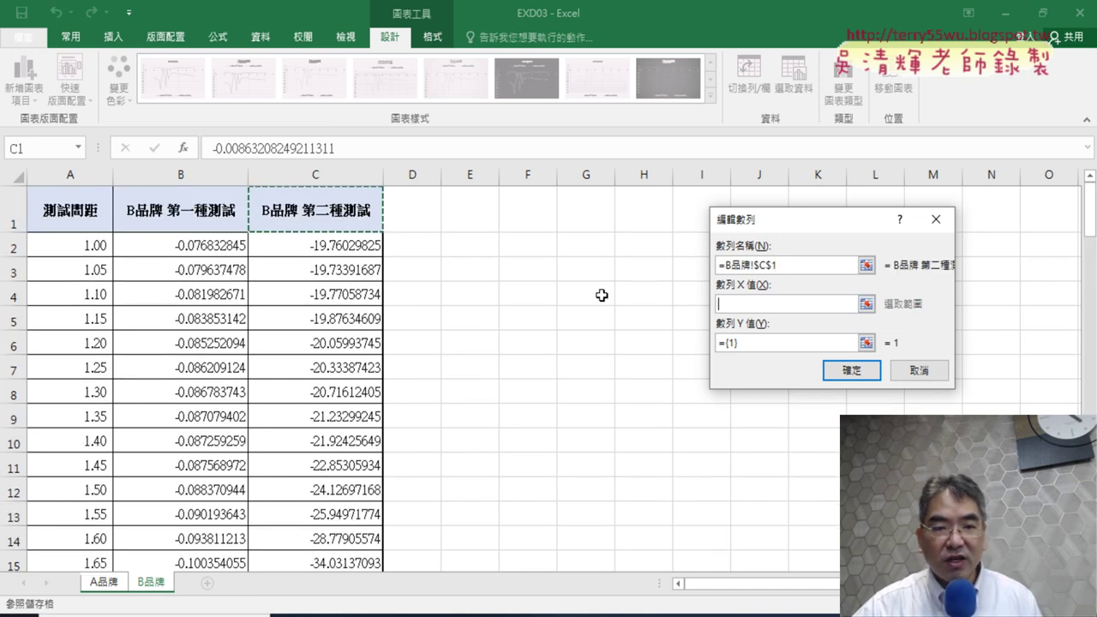
click(77, 246)
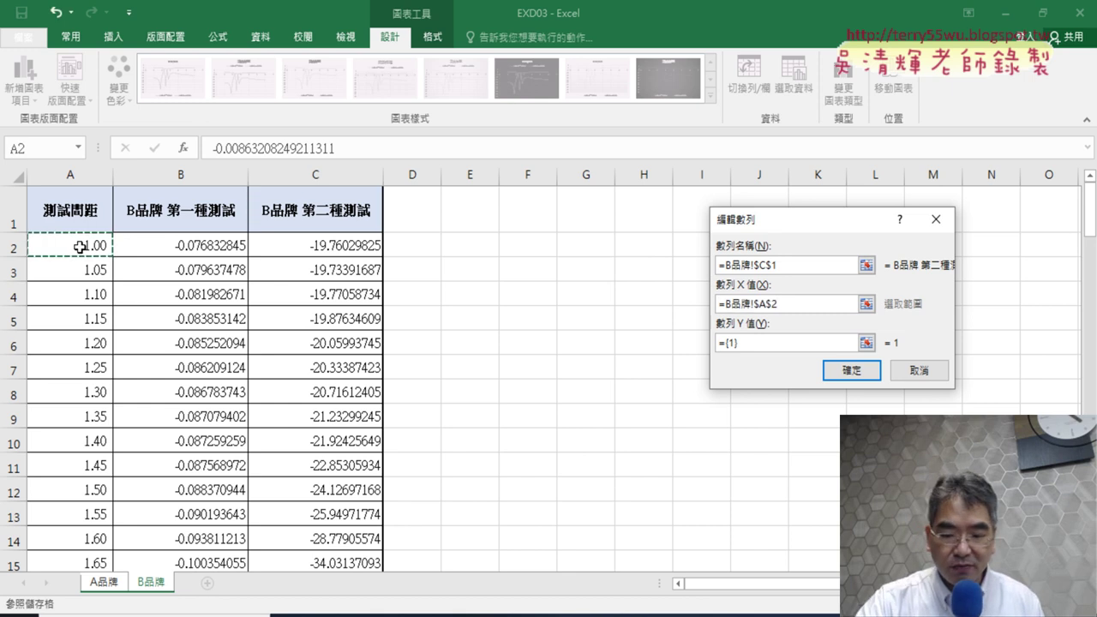
key(ctrl+shift+Down)
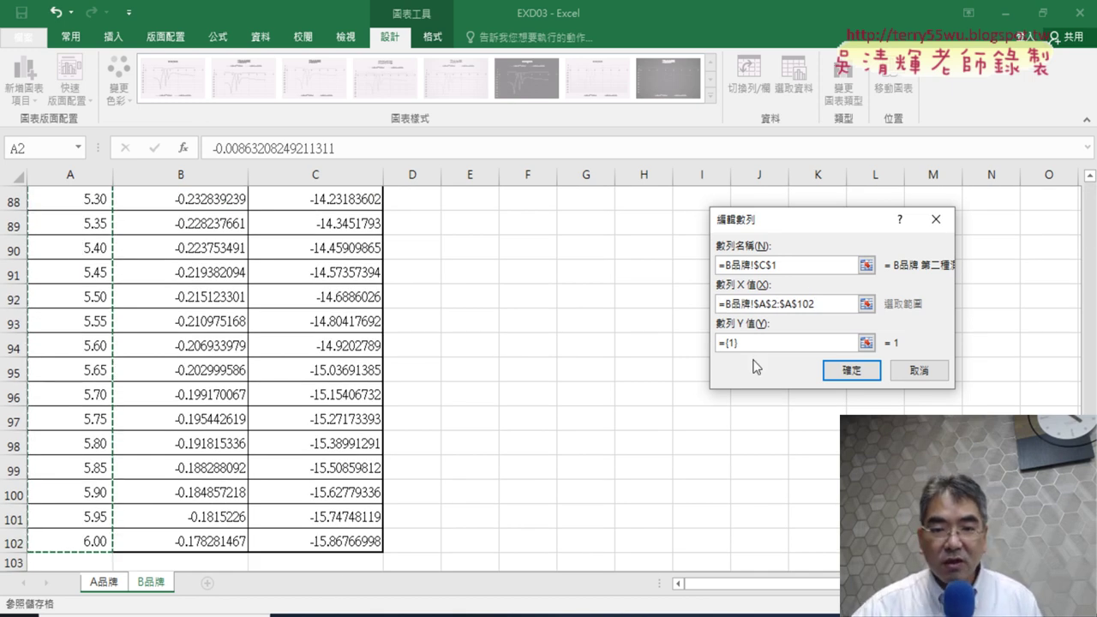
Step: Set its Y values to B品牌 C2:C102 and confirm the fourth series
key(Tab)
scroll(668, 336, up, 3)
scroll(591, 364, up, 1)
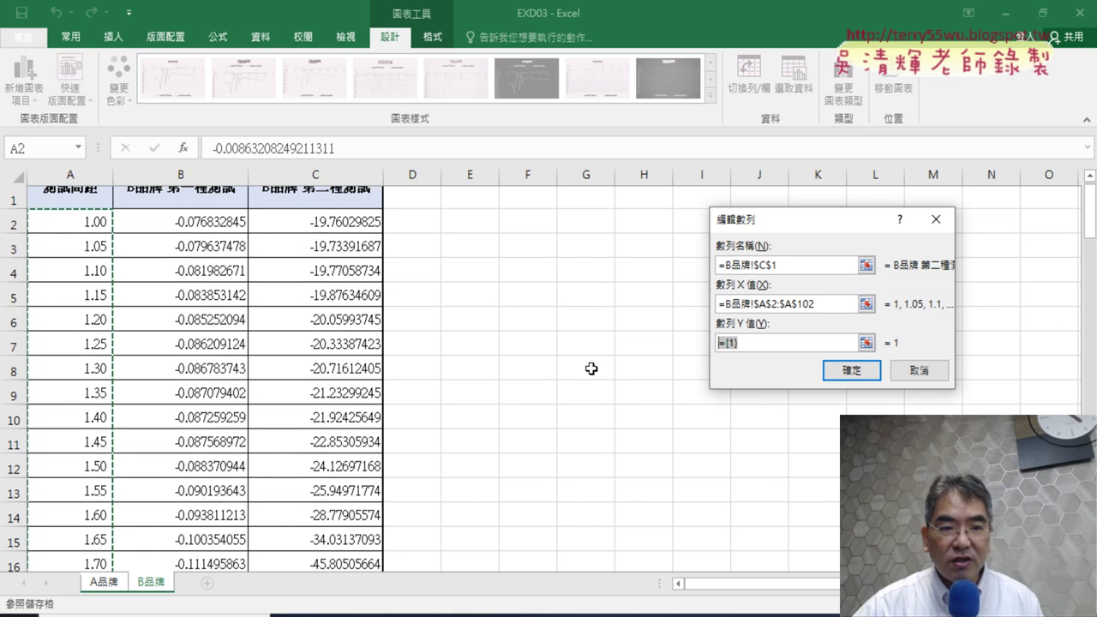
click(323, 248)
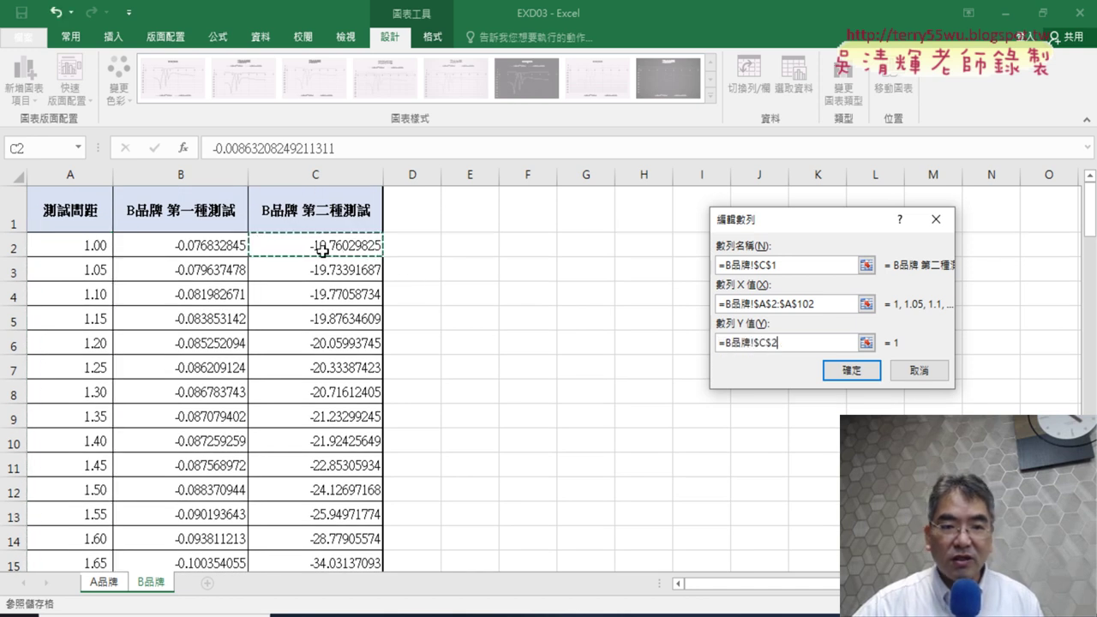
key(ctrl+shift+Down)
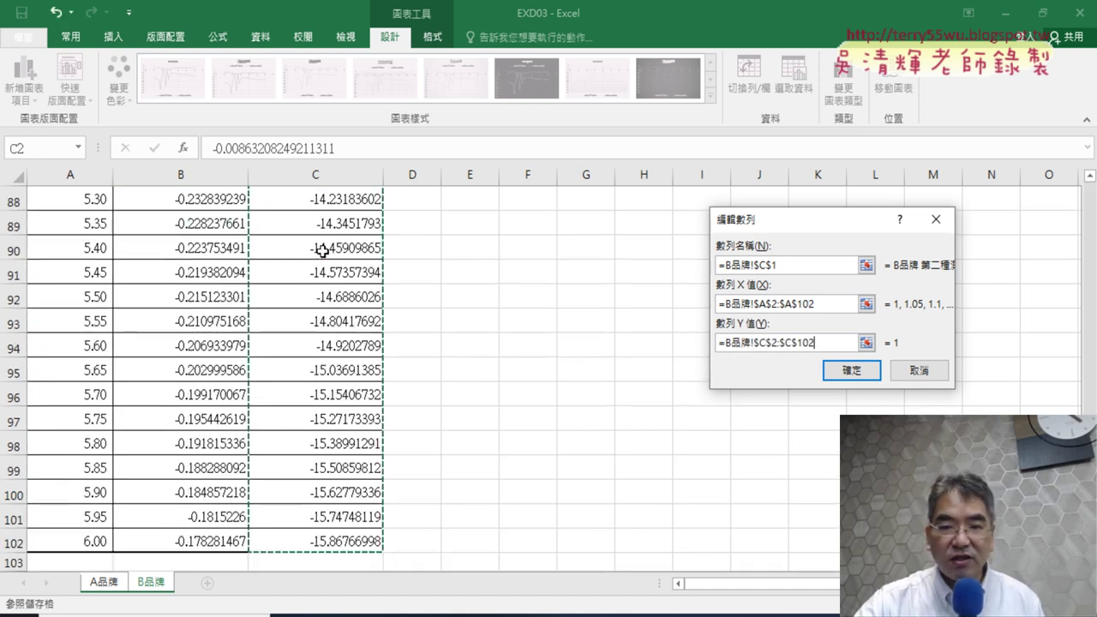
click(860, 374)
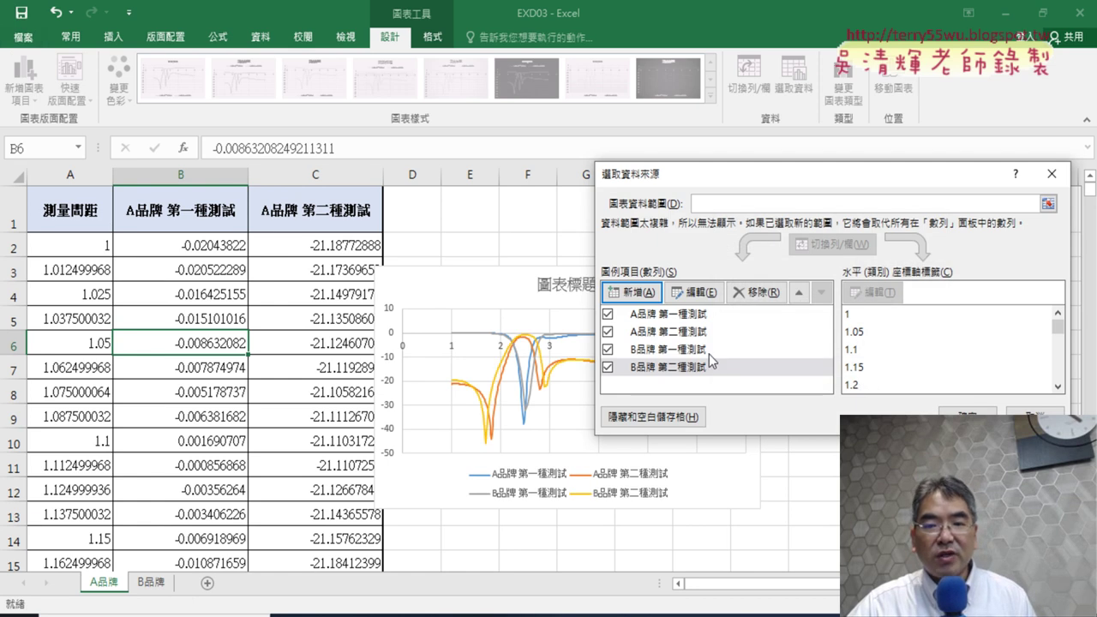
Step: Review the four listed brand-test series and apply them to the chart
click(685, 349)
click(685, 331)
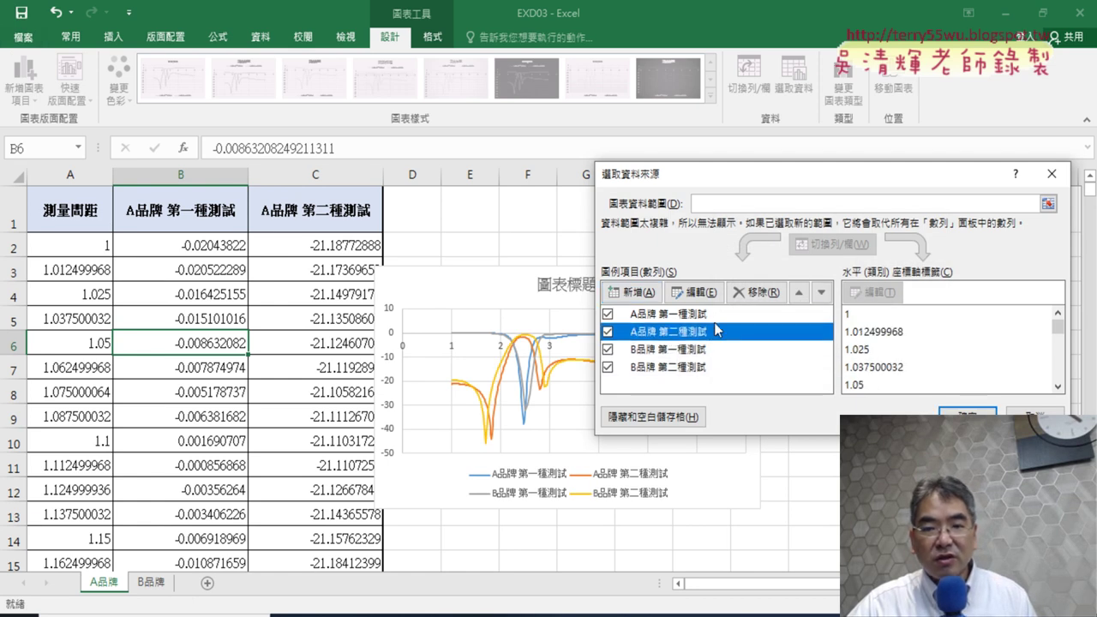
key(Up)
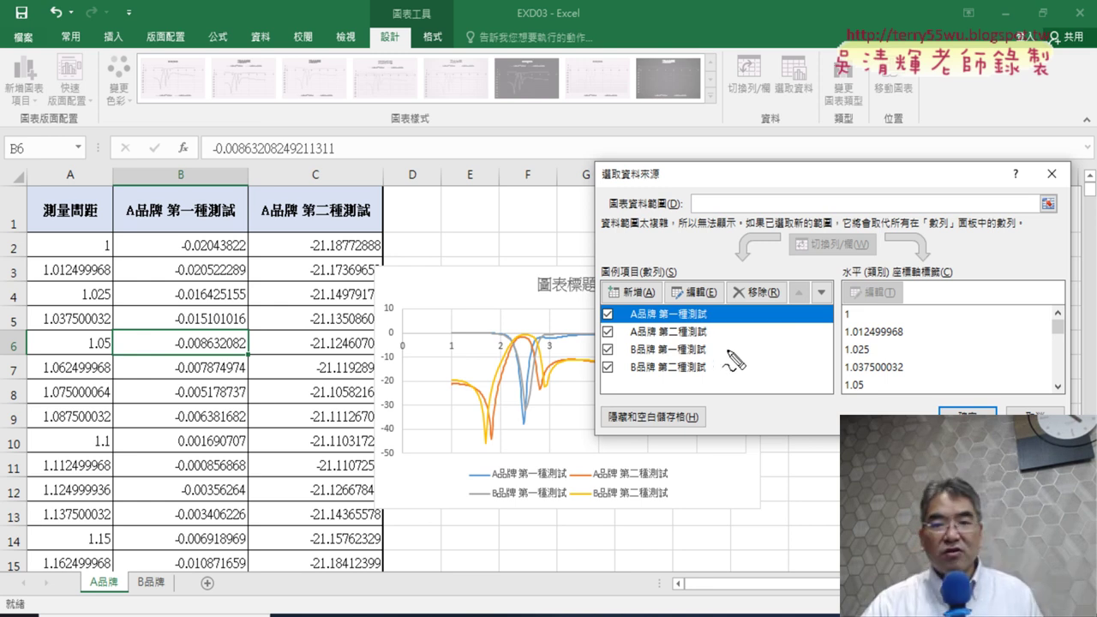
drag(704, 384, 719, 360)
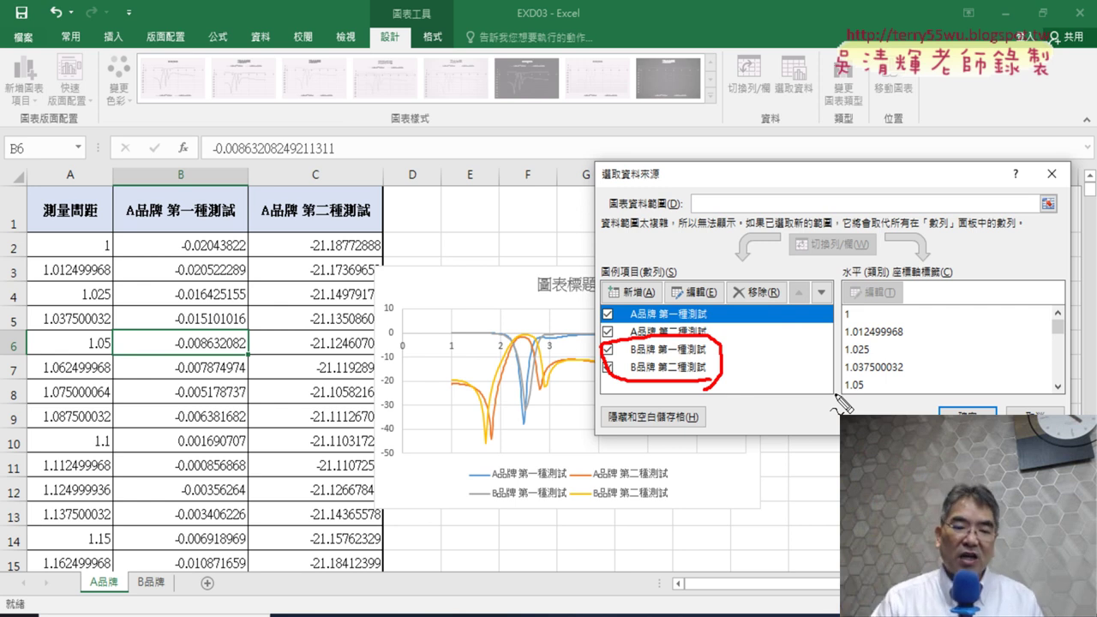
key(Escape)
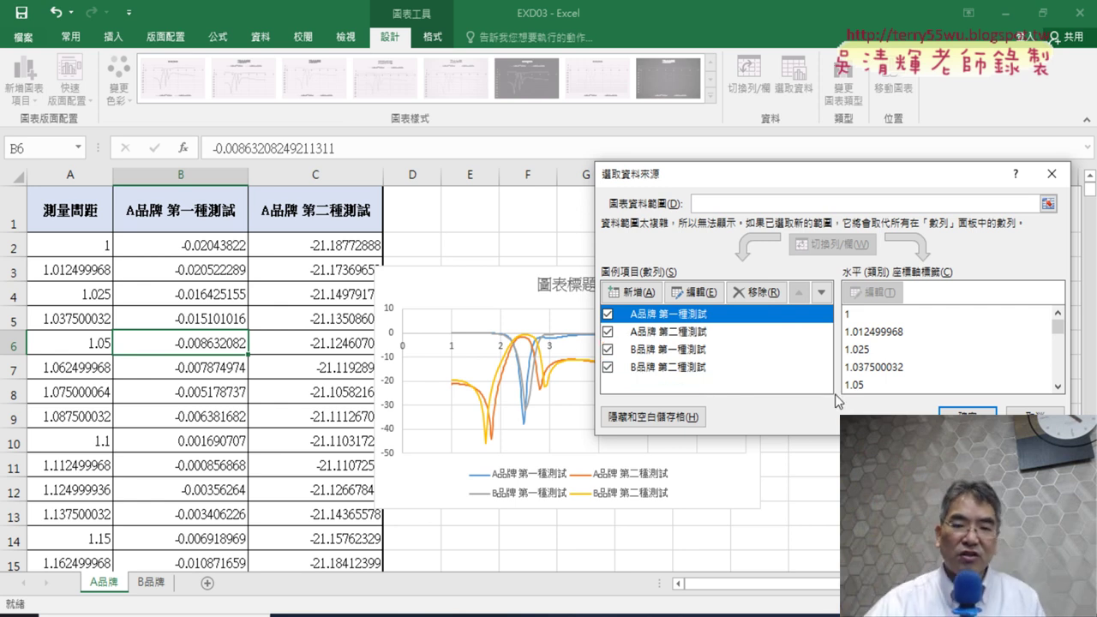
click(966, 415)
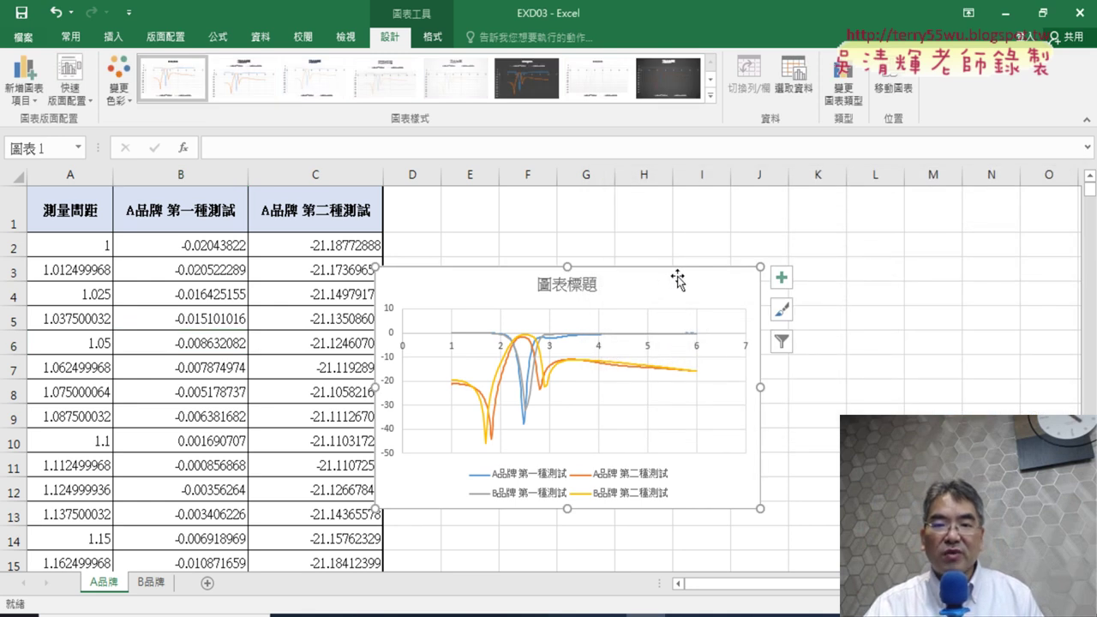
Step: Choose New sheet in Move Chart and enter the name 比較圖表, checking the brief
click(892, 89)
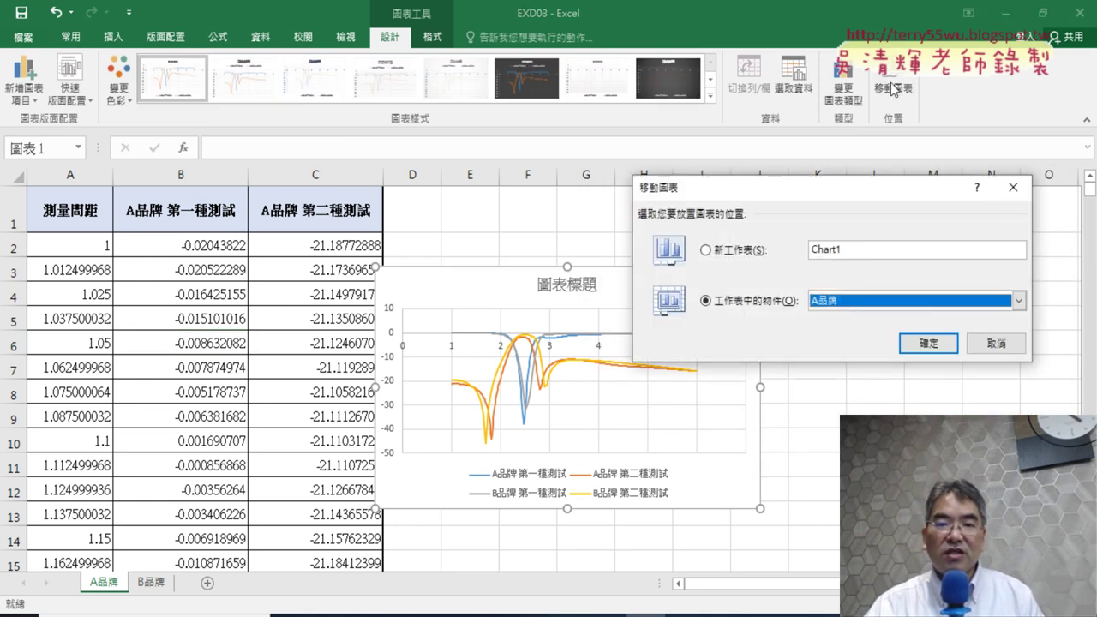
click(718, 250)
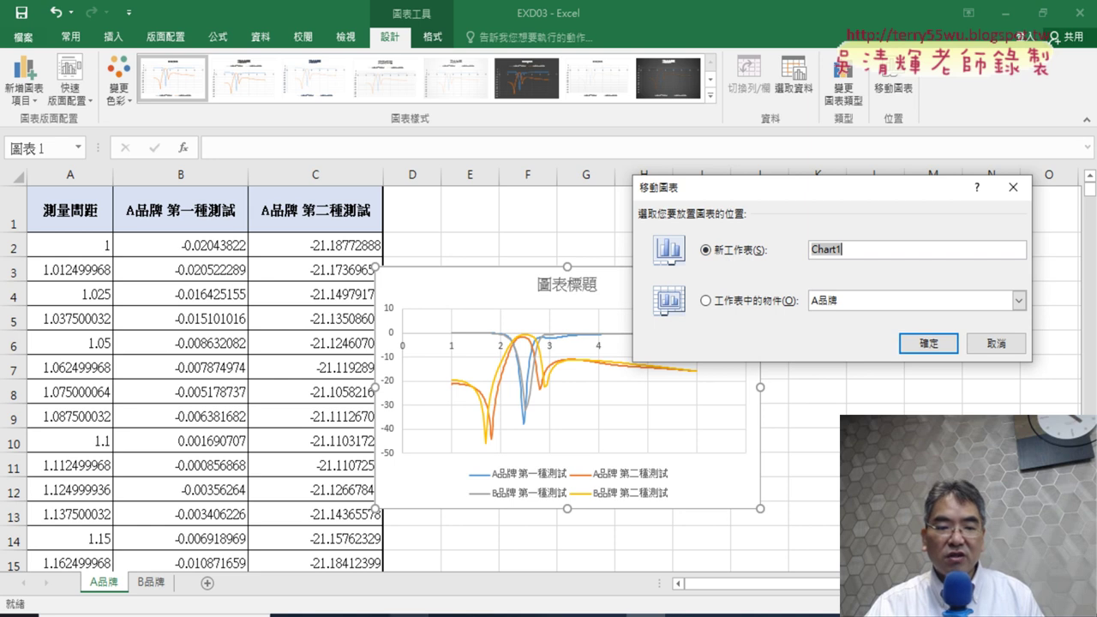
click(389, 614)
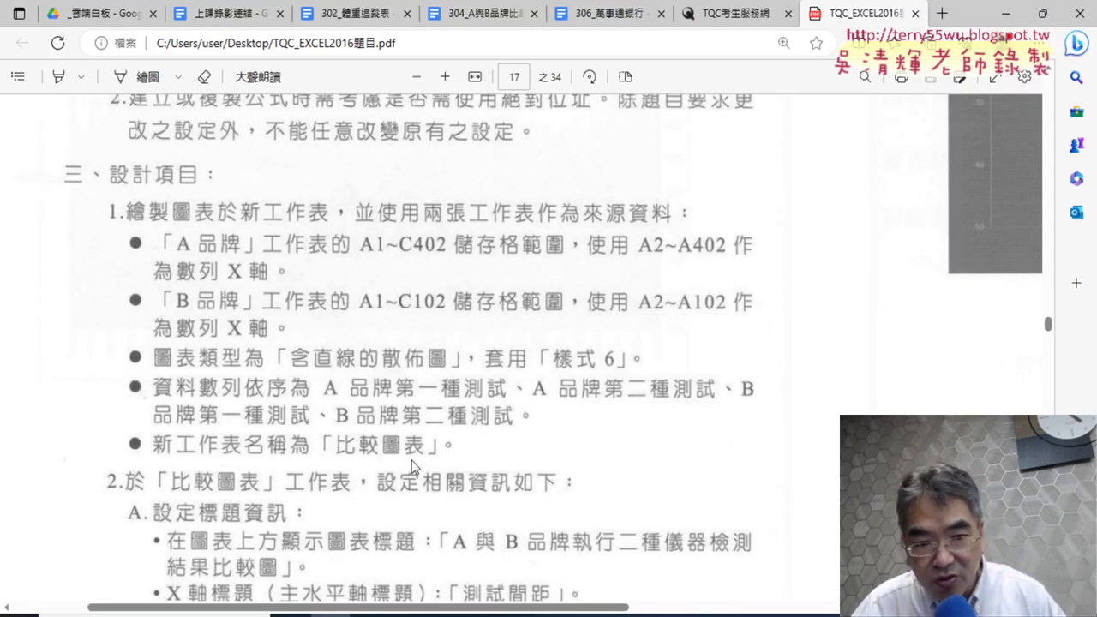
click(1014, 14)
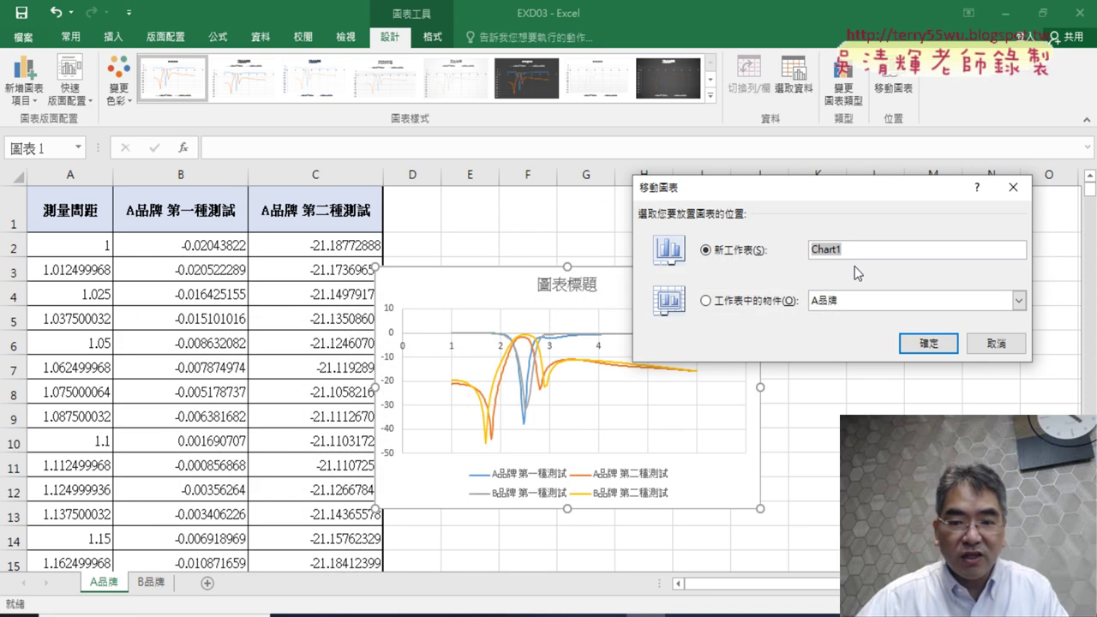
text(ㄓ)
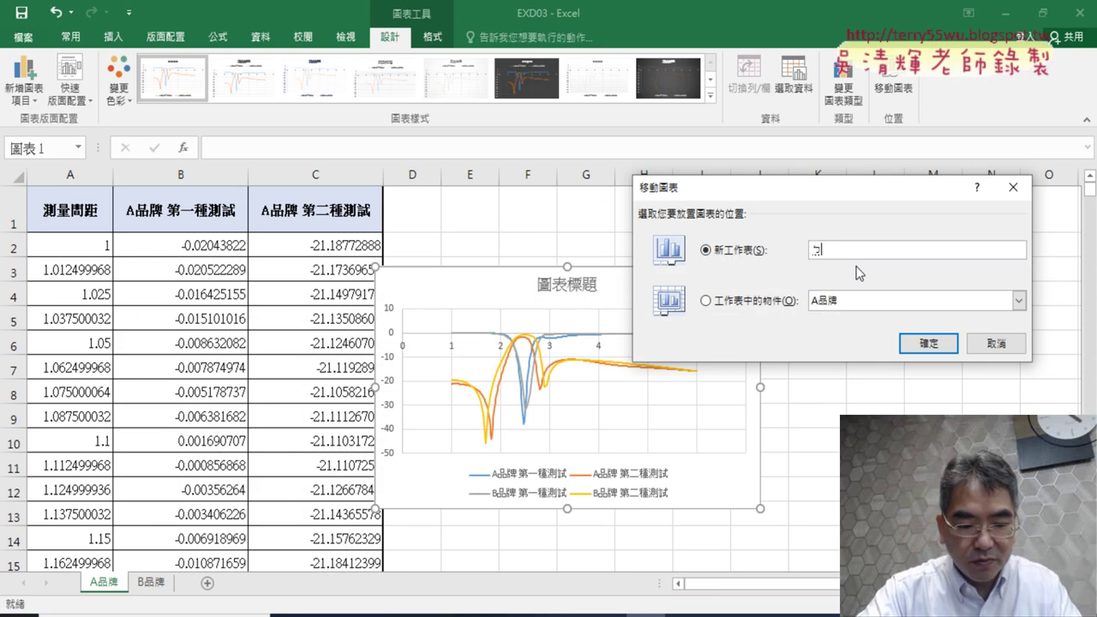
text(較)
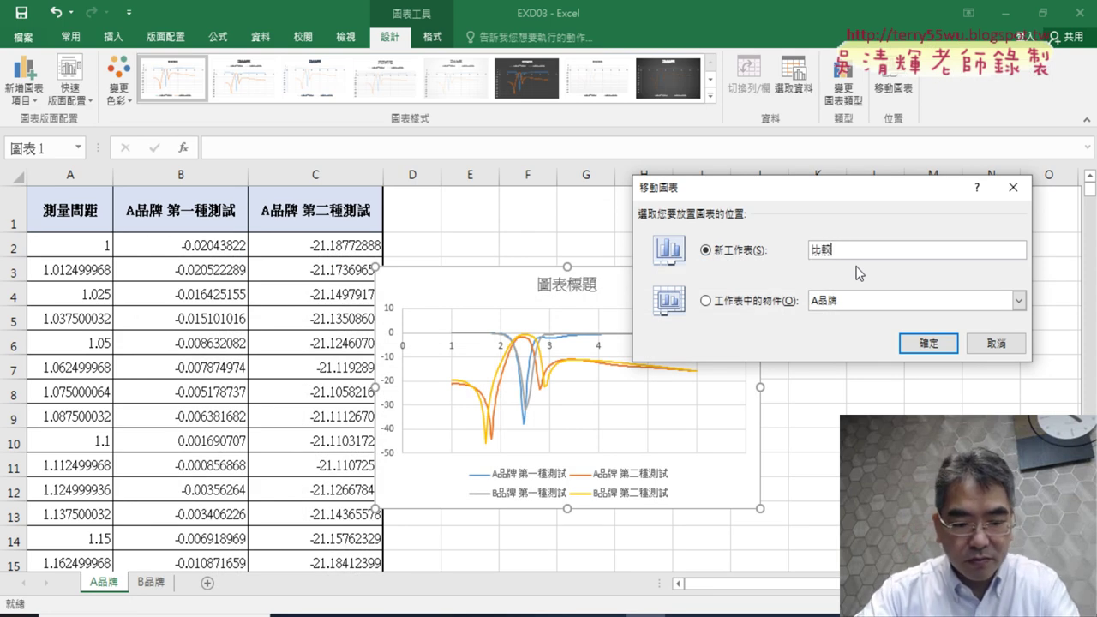
text(圖ㄅ一表)
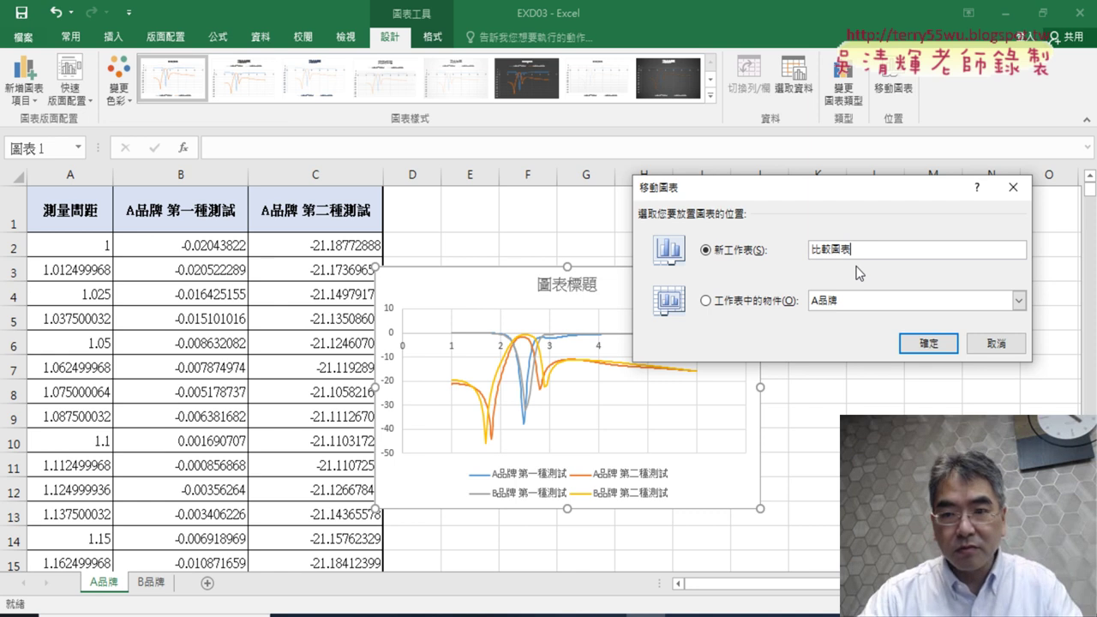
Step: Confirm moving the chart to the 比較圖表 sheet and return from the brief to Excel
click(934, 346)
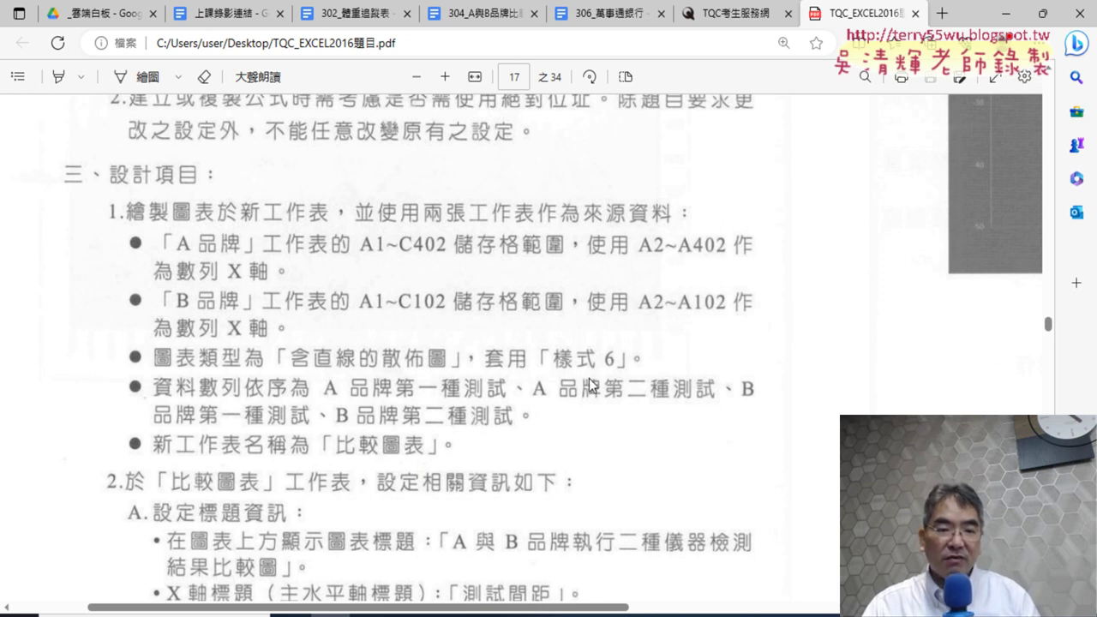
click(1008, 15)
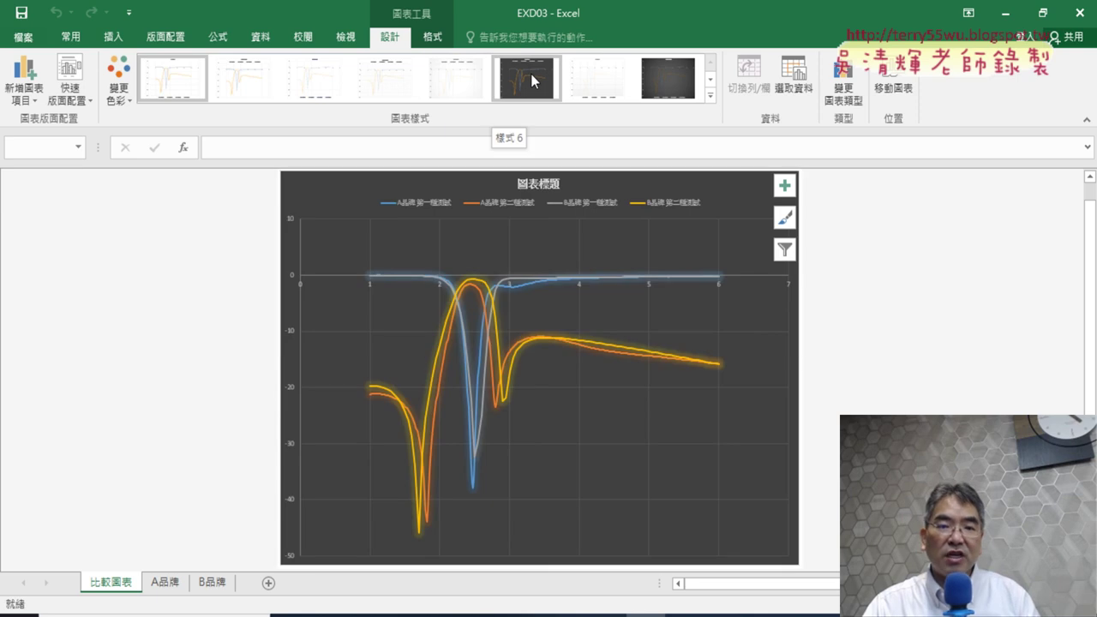
Step: Apply 樣式 6 from the Chart Styles gallery to the 比較圖表 chart
click(531, 75)
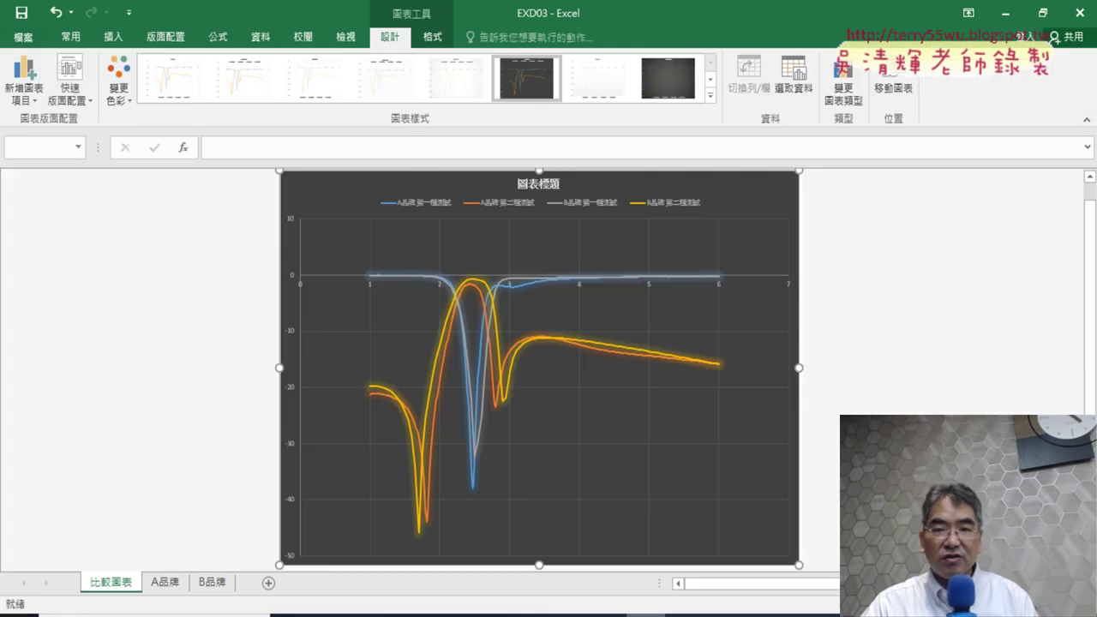
Step: In Select Data, check each of the four series in order against the exam brief
click(803, 77)
click(692, 316)
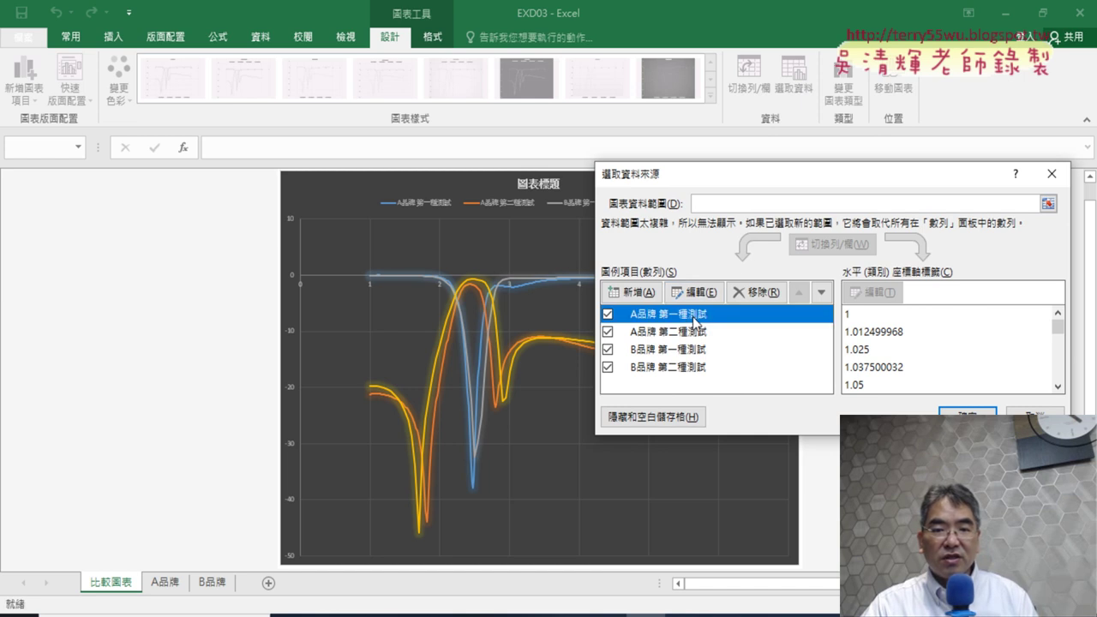
click(696, 335)
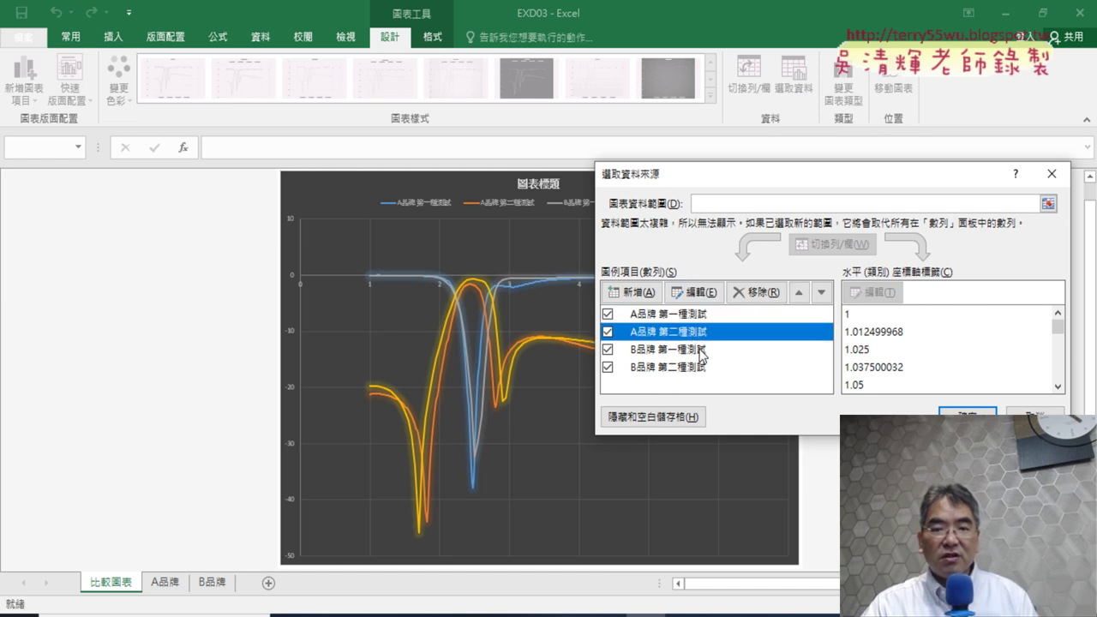
click(701, 351)
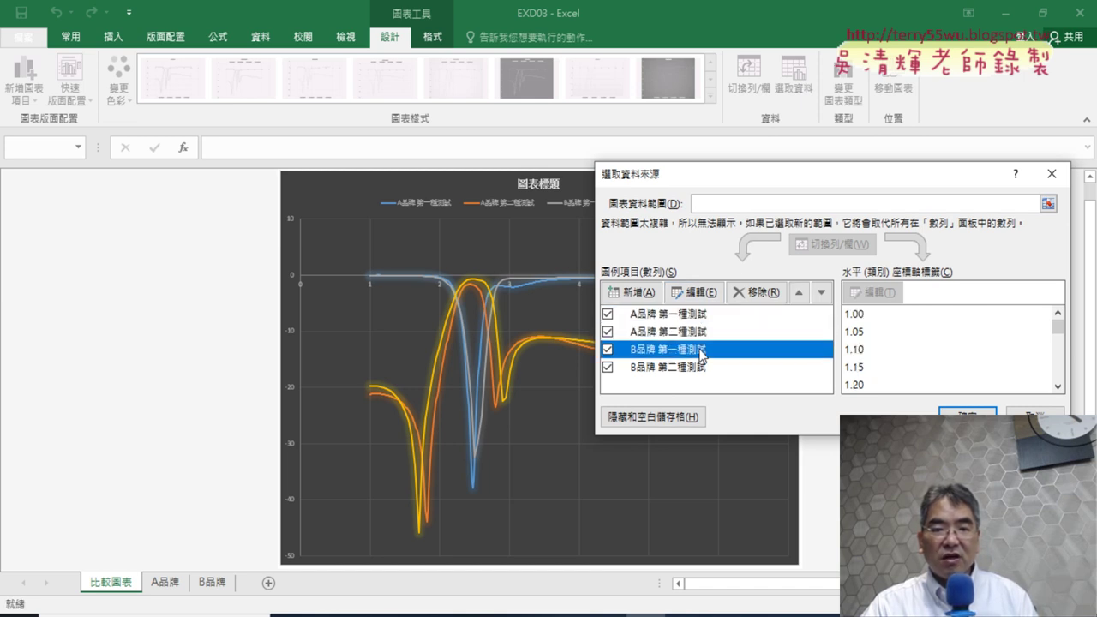
click(694, 368)
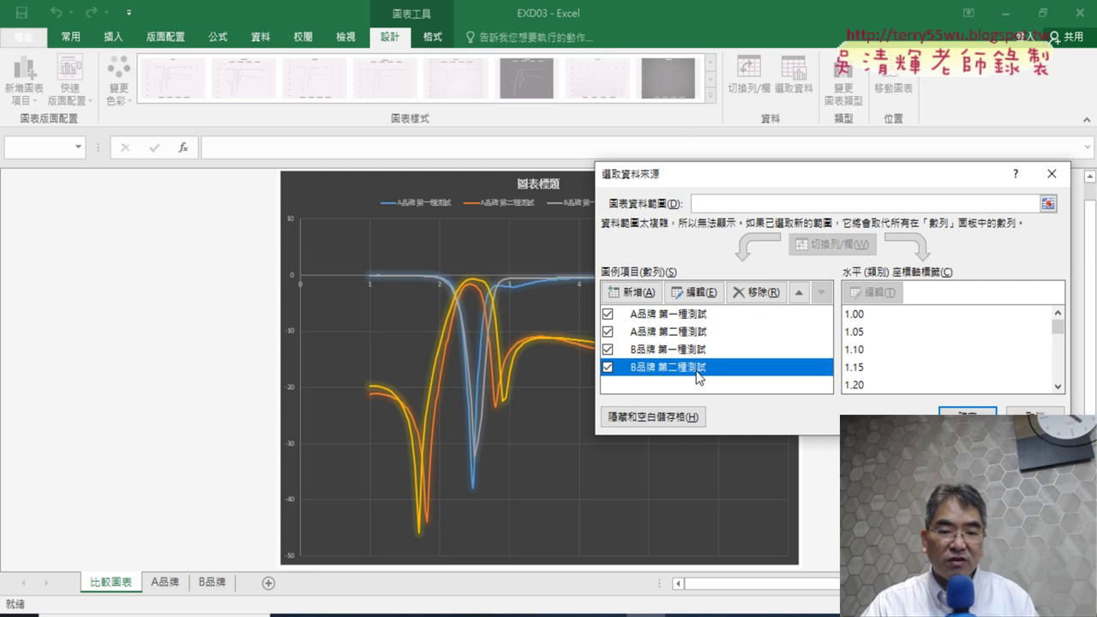
key(alt+Tab)
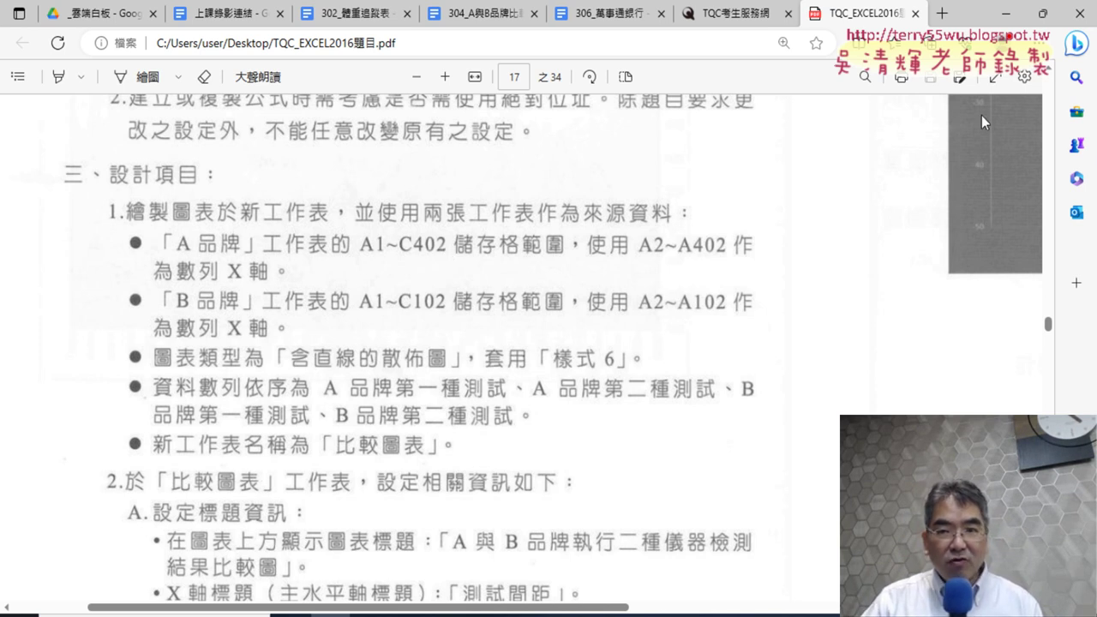
click(1006, 12)
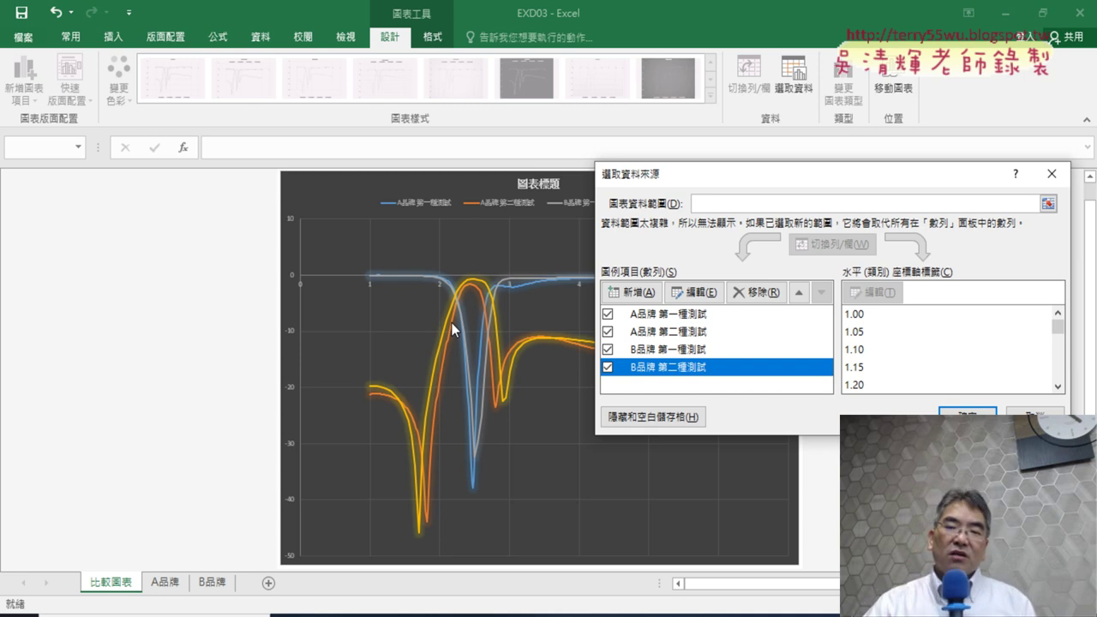
click(656, 350)
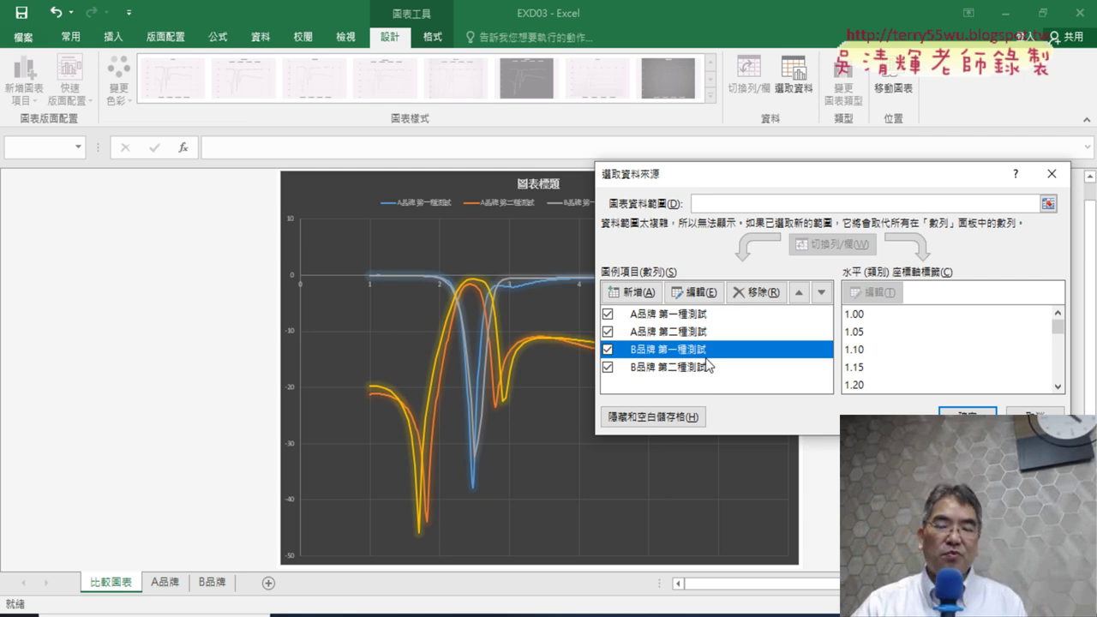
Step: Accept the series order, then read the PDF's 比較圖表 specs: X axis 測試間距, Y axis 變形弧度, gridlines, bottom legend
click(1035, 416)
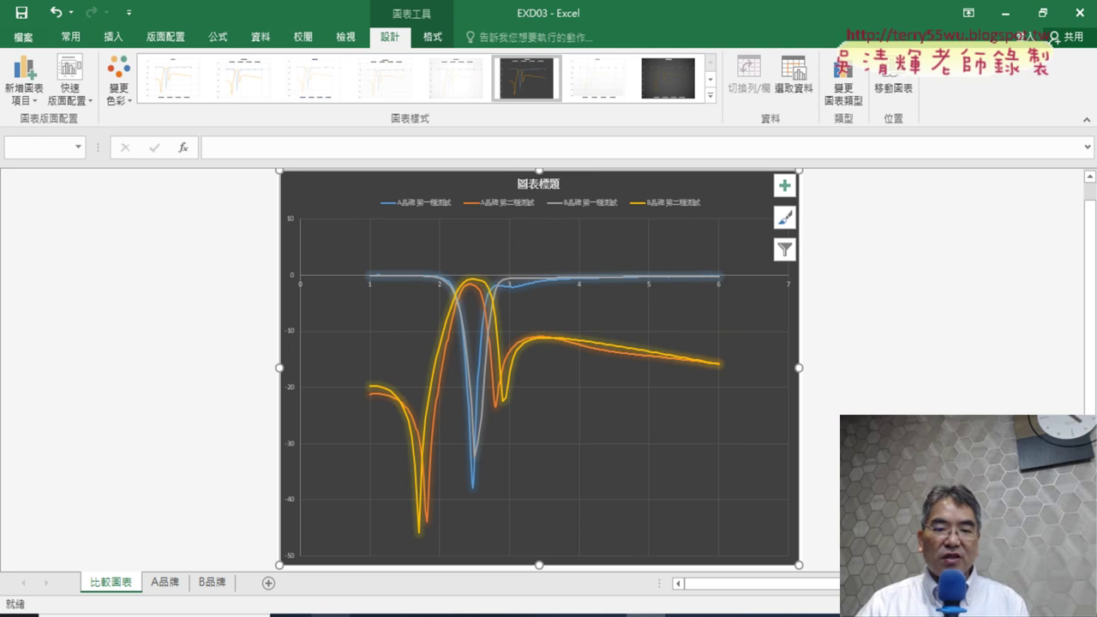
click(369, 514)
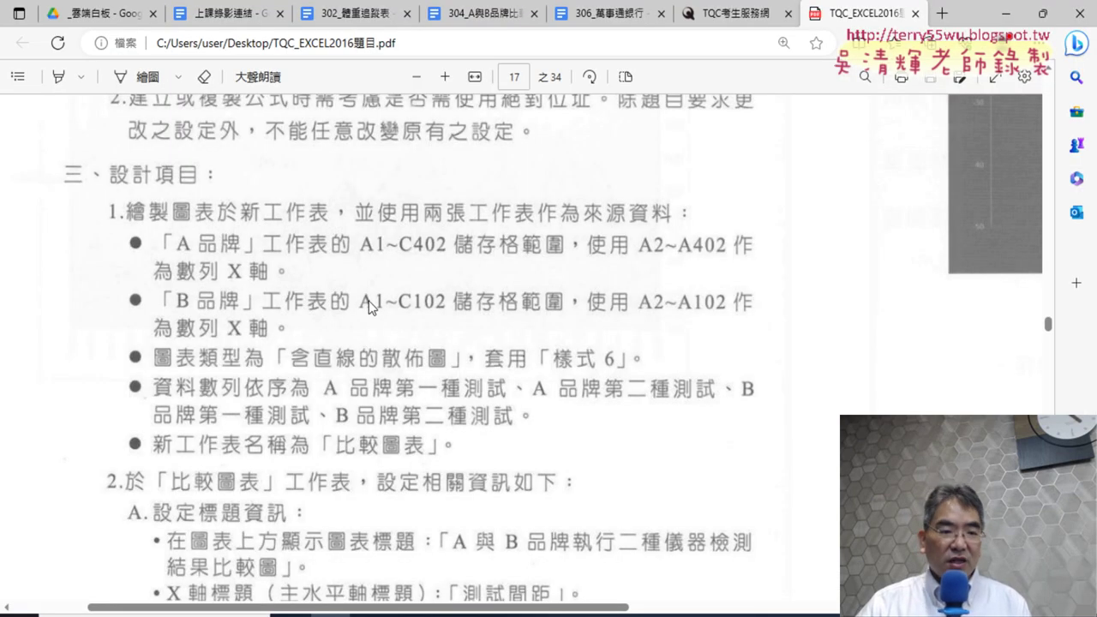
scroll(370, 307, up, 3)
scroll(364, 313, down, 3)
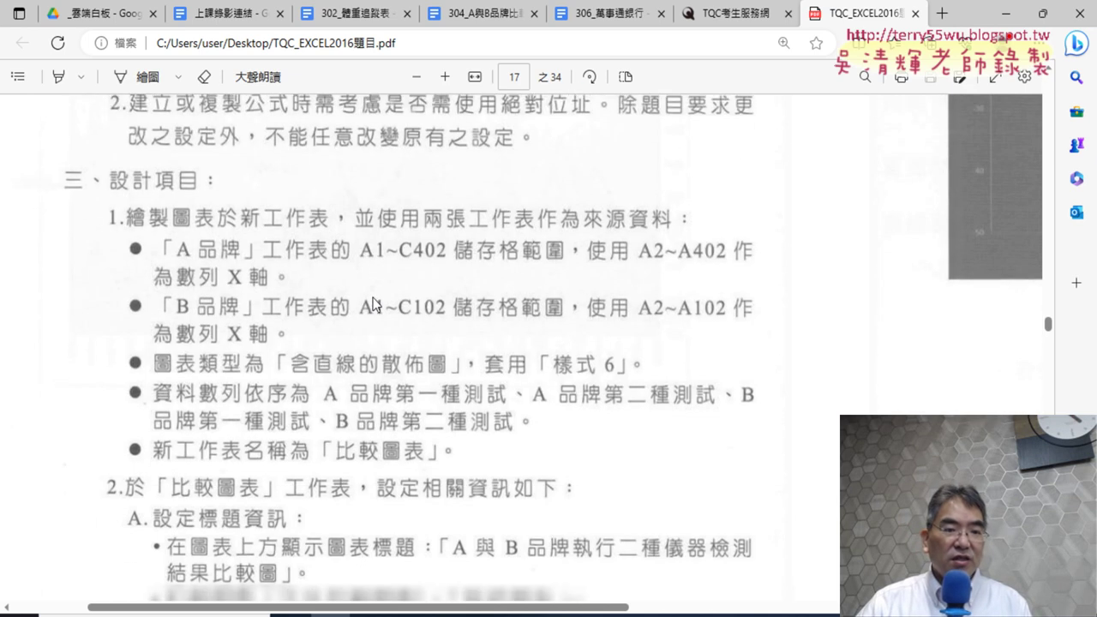
scroll(380, 354, down, 3)
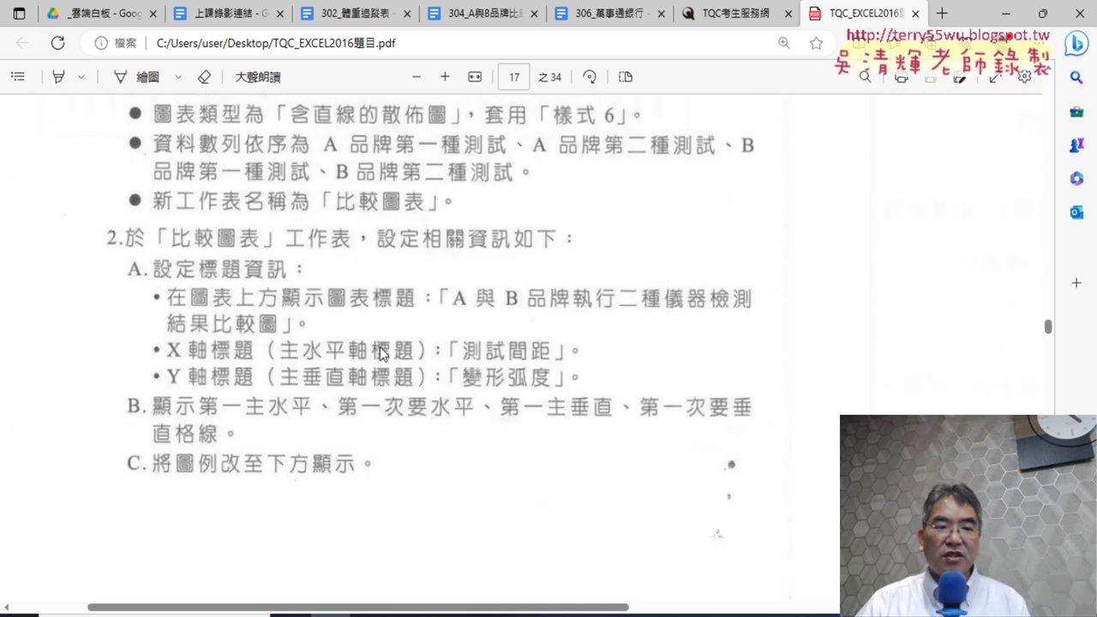